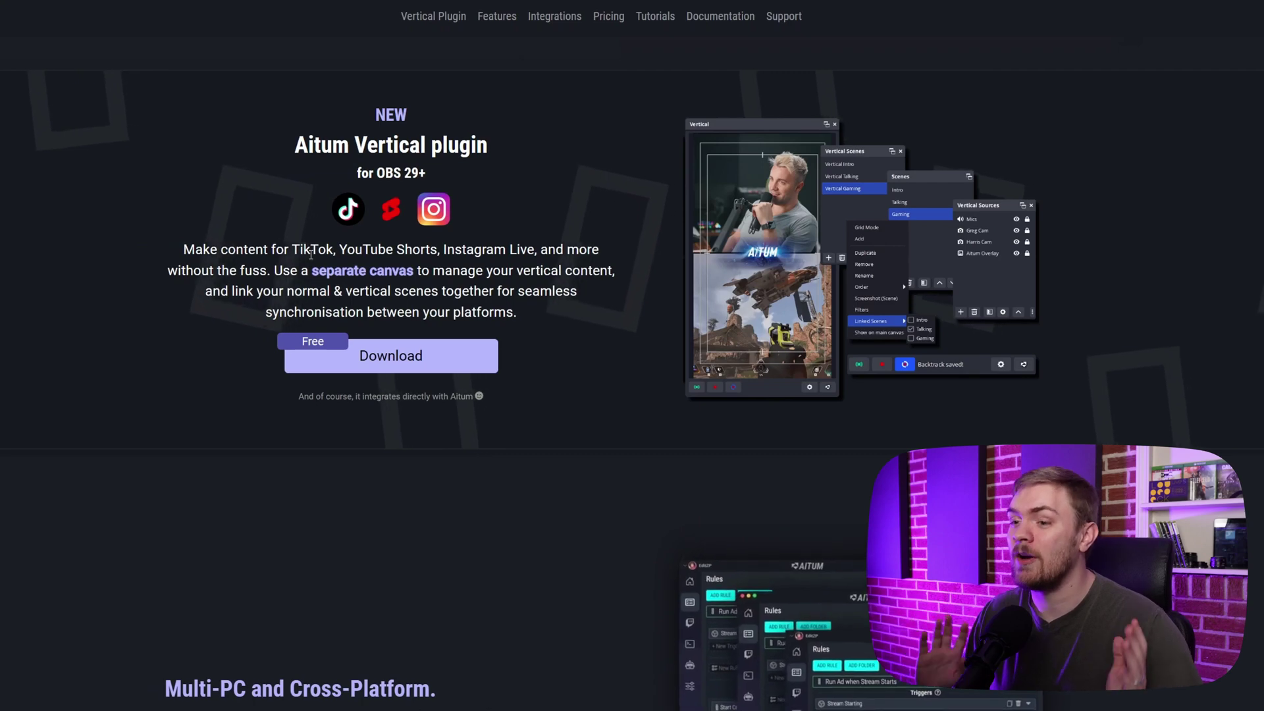
Step: Download vertical-canvas-windows-installer.exe from the Aitum site and run it
{"action": "left_click", "coordinate": [381, 359]}
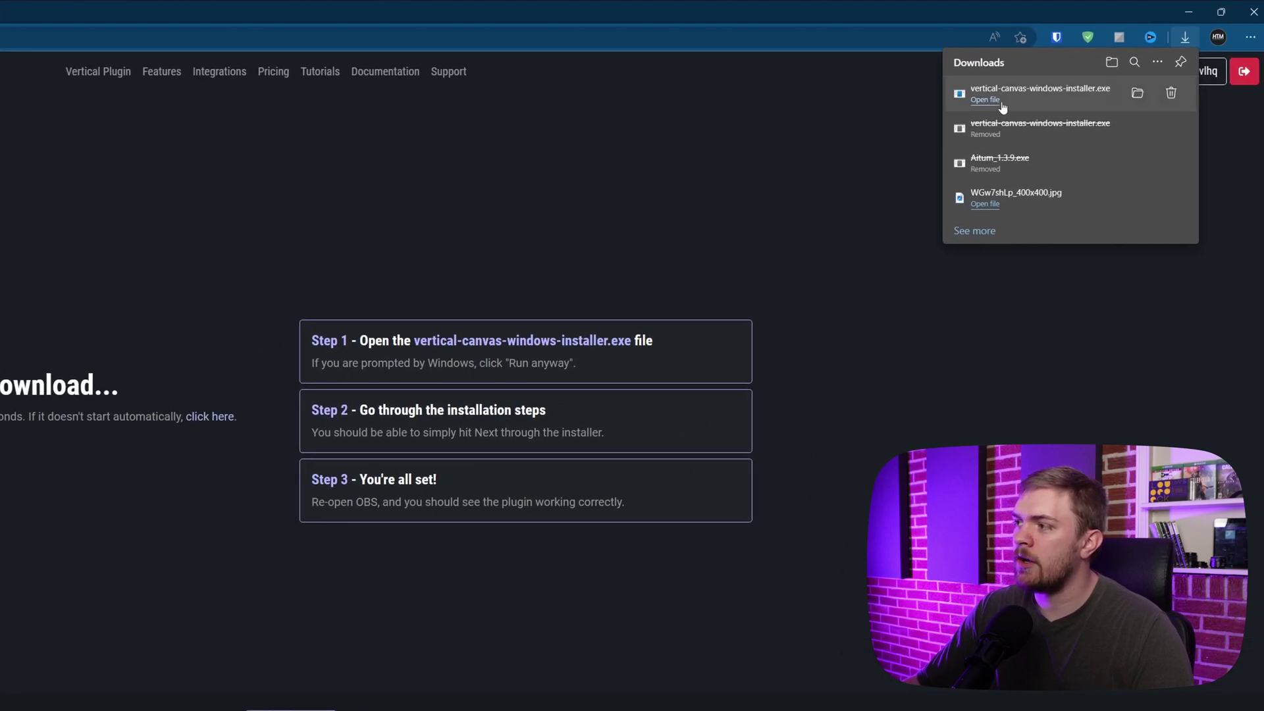
{"action": "left_click", "coordinate": [1002, 108]}
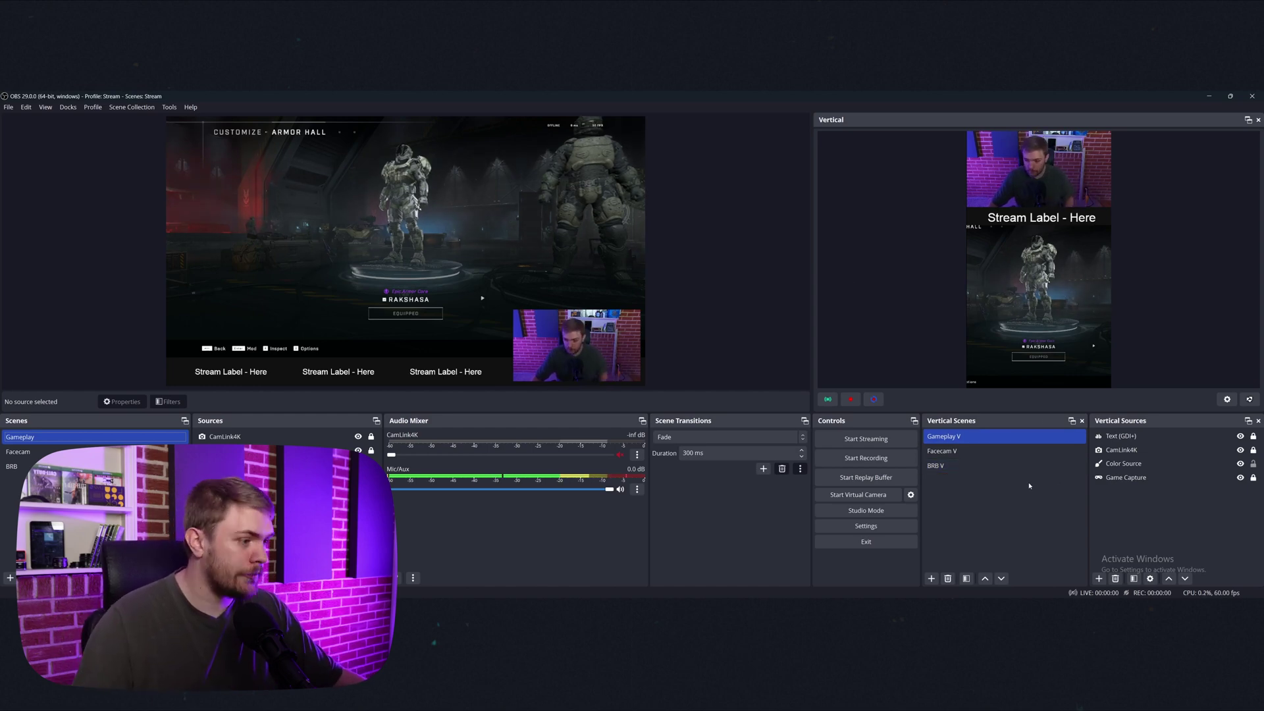
Step: Remove the BRB V, Facecam V and Gameplay V vertical scenes, confirming each deletion
{"action": "left_click", "coordinate": [947, 465]}
{"action": "right_click", "coordinate": [948, 466]}
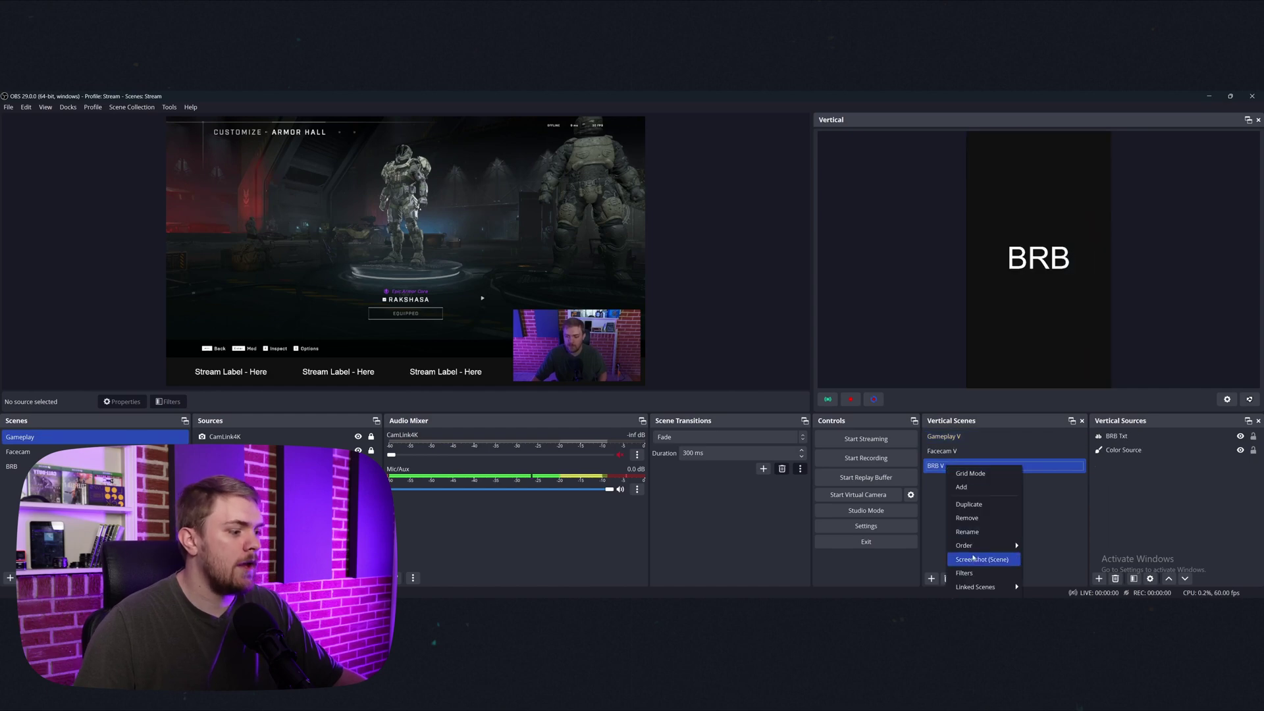
{"action": "left_click", "coordinate": [966, 518]}
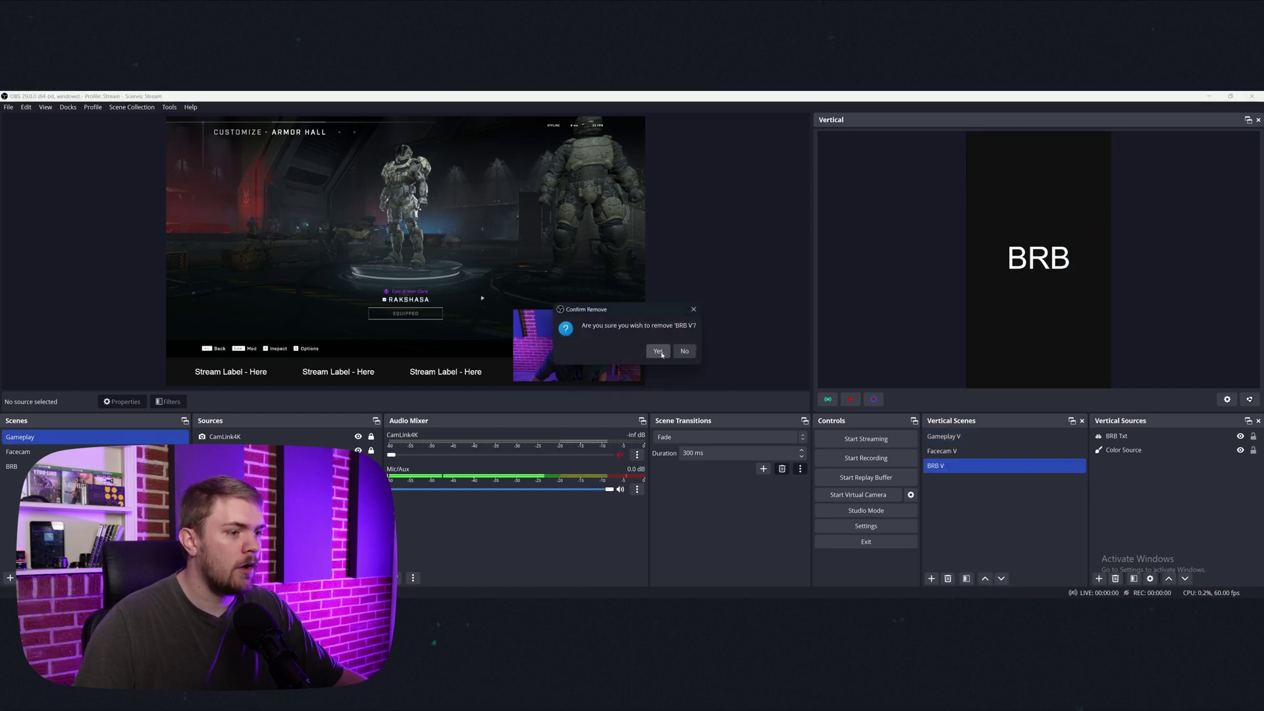
{"action": "left_click", "coordinate": [658, 351]}
{"action": "right_click", "coordinate": [944, 453]}
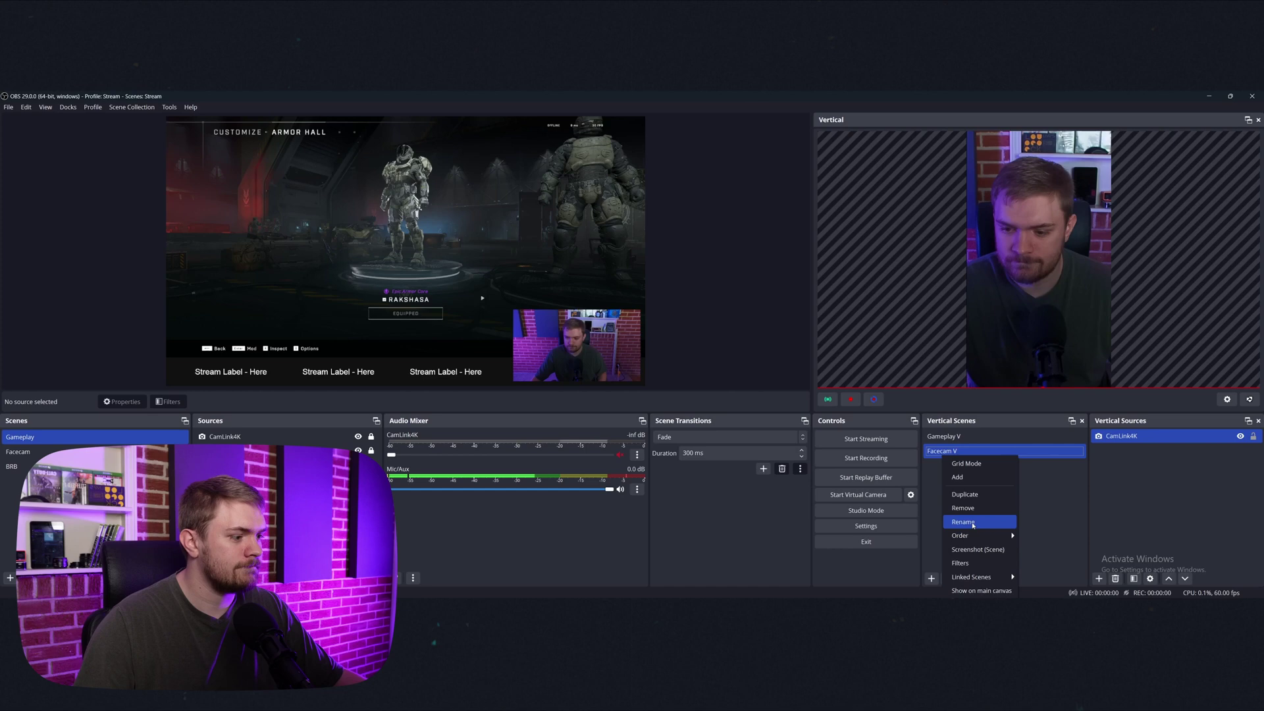
{"action": "left_click", "coordinate": [963, 508]}
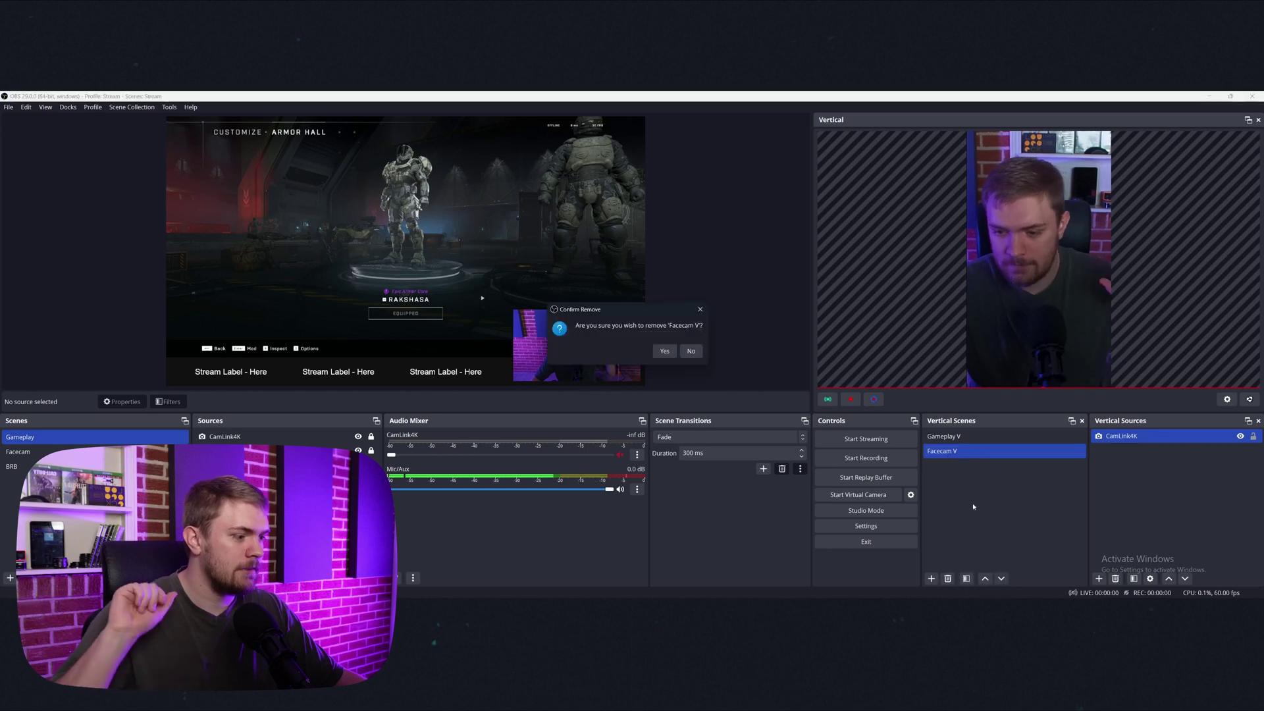
{"action": "left_click", "coordinate": [663, 350]}
{"action": "right_click", "coordinate": [943, 436]}
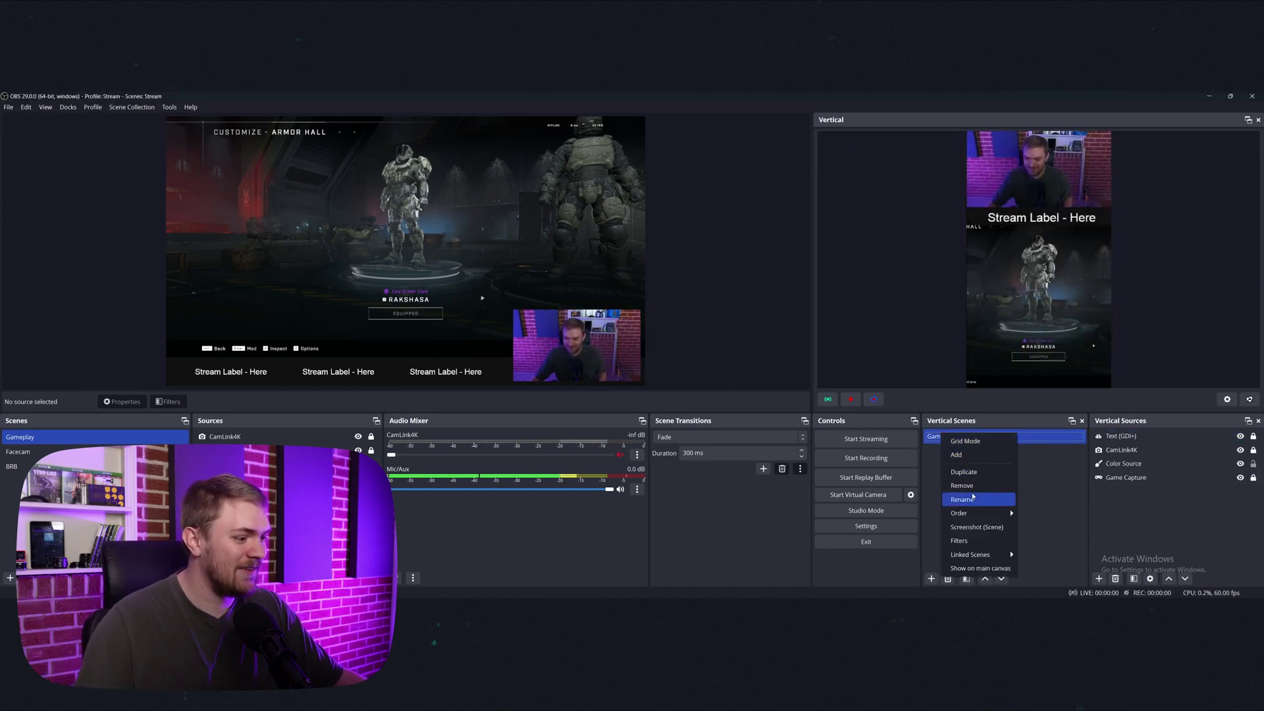
{"action": "left_click", "coordinate": [962, 485]}
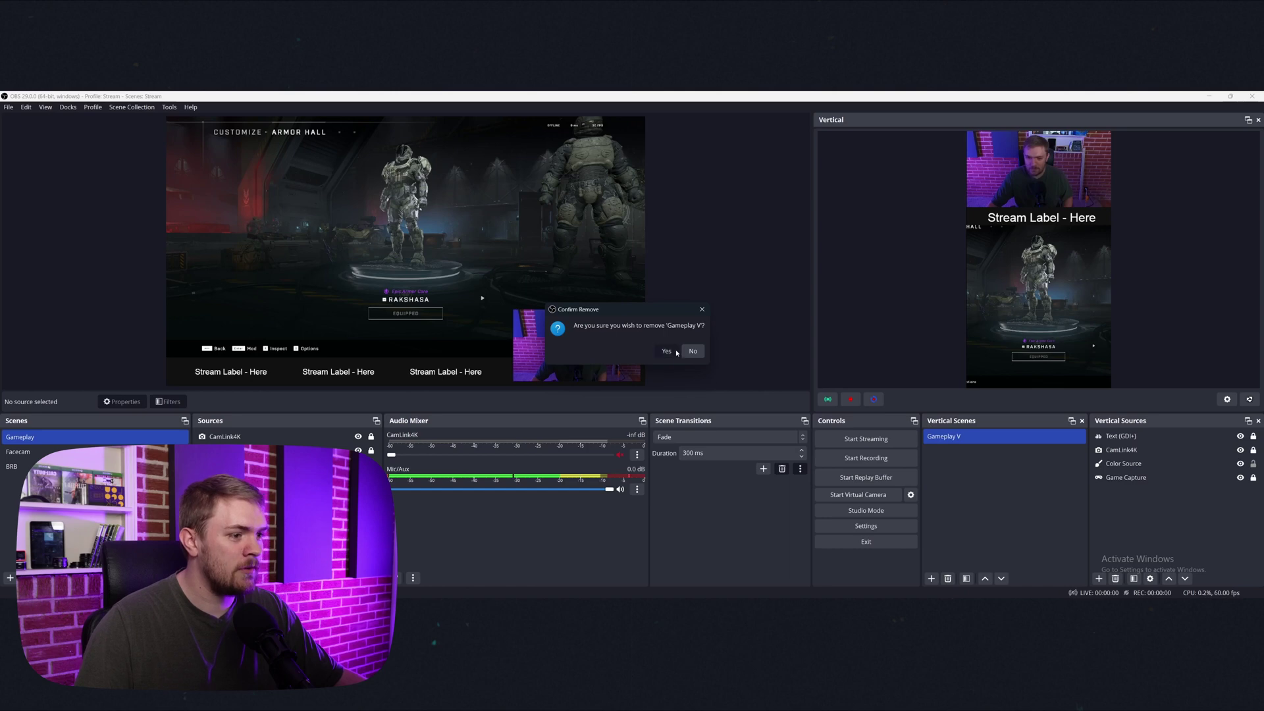
{"action": "left_click", "coordinate": [666, 351]}
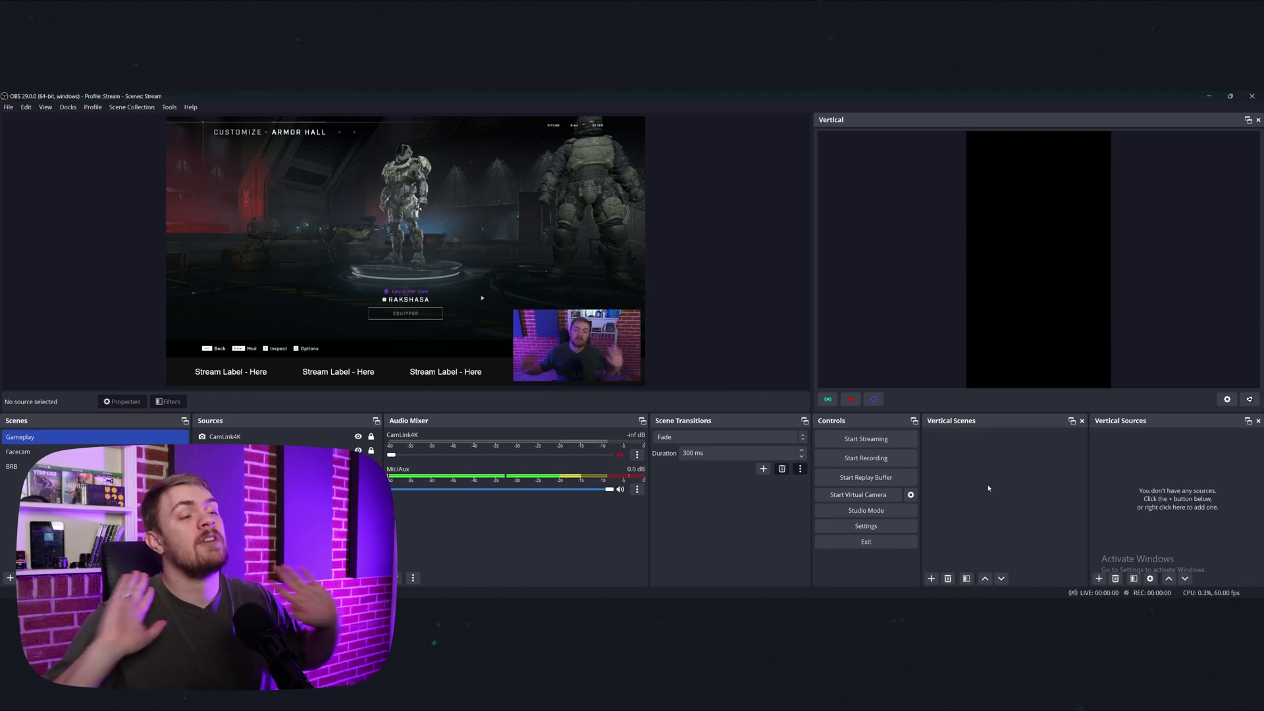
Step: Create a vertical scene keeping the default name 'Vertical Scene'
{"action": "left_click", "coordinate": [931, 578]}
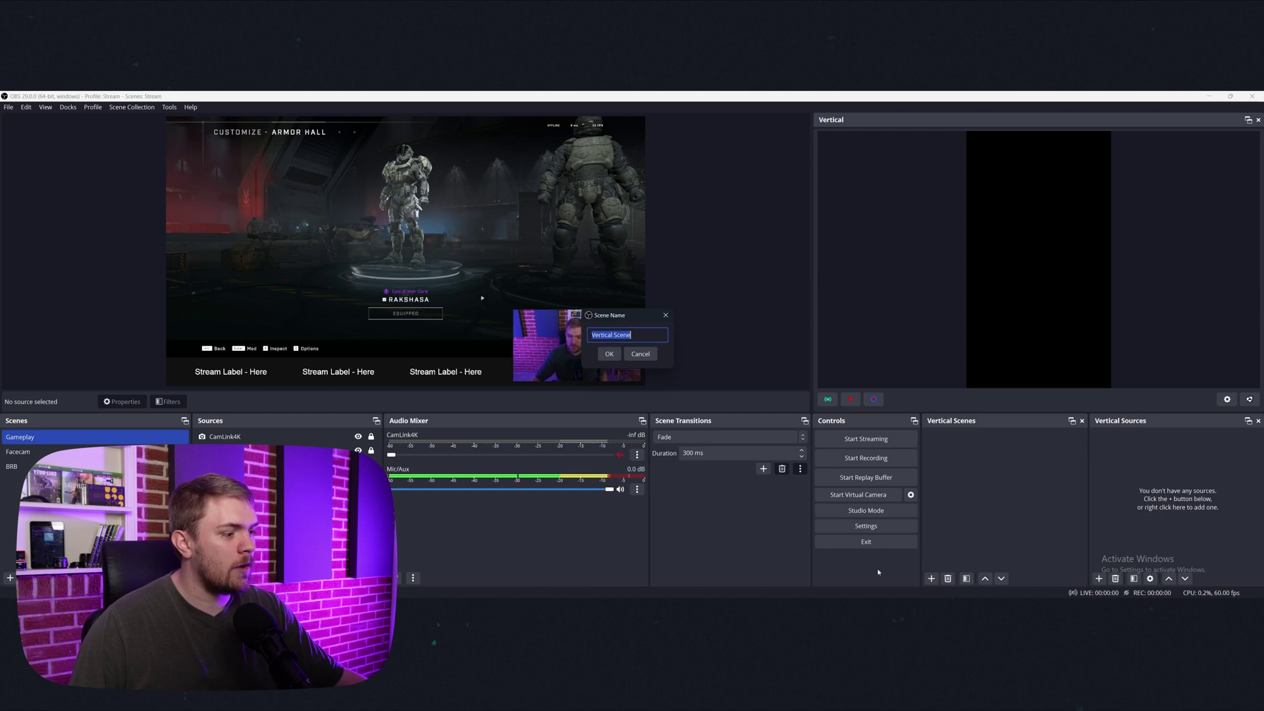
{"action": "left_click", "coordinate": [610, 354]}
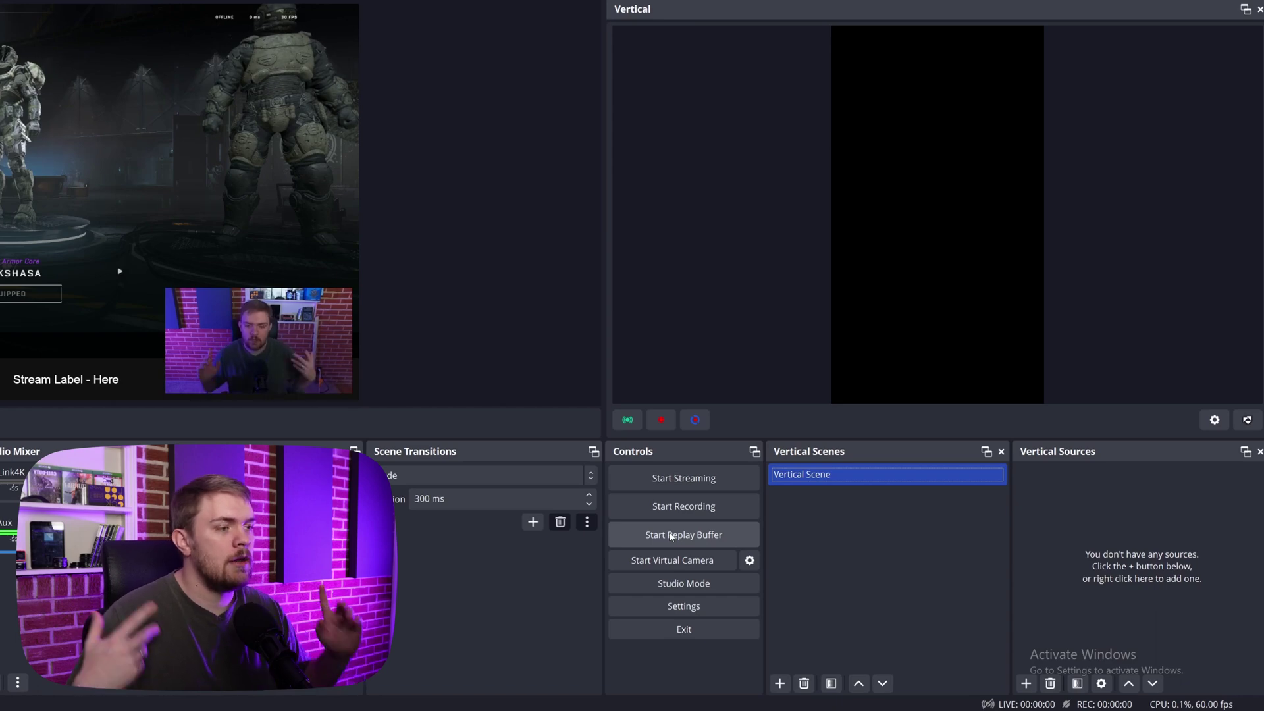
Step: Open the vertical canvas General settings and keep the 1080x1920 resolution
{"action": "left_click", "coordinate": [1213, 420]}
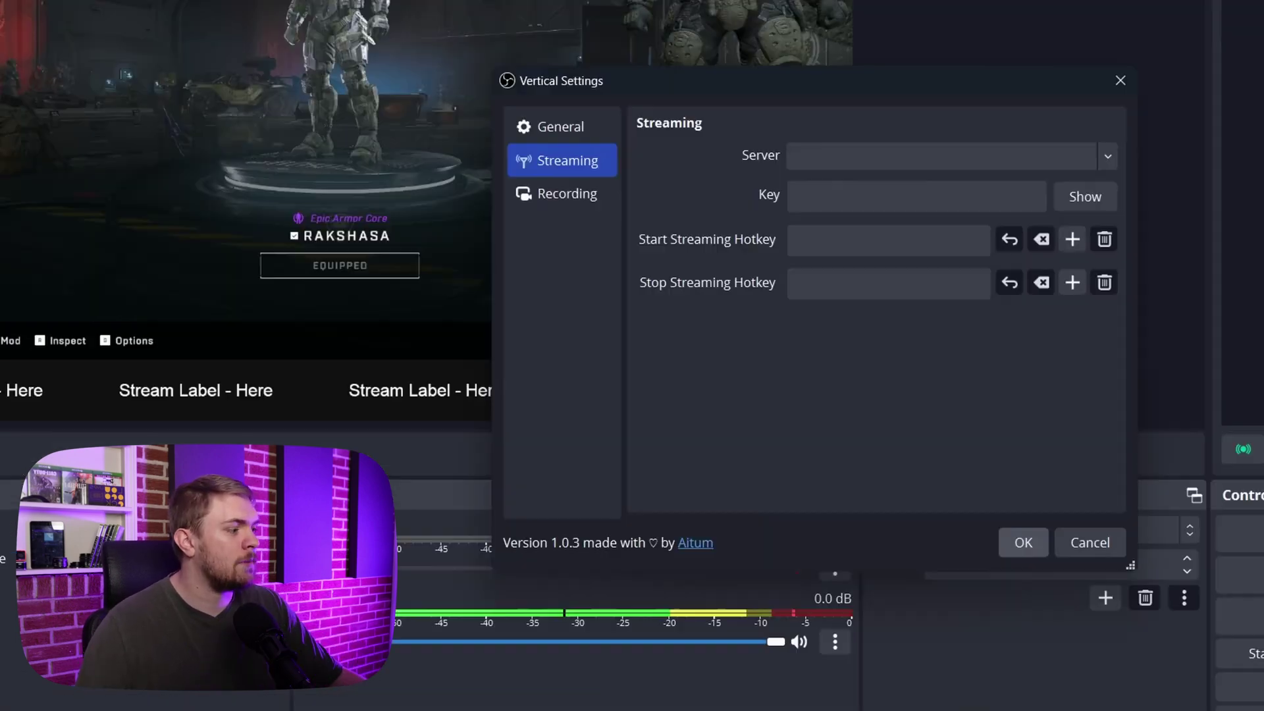
{"action": "left_click", "coordinate": [560, 126]}
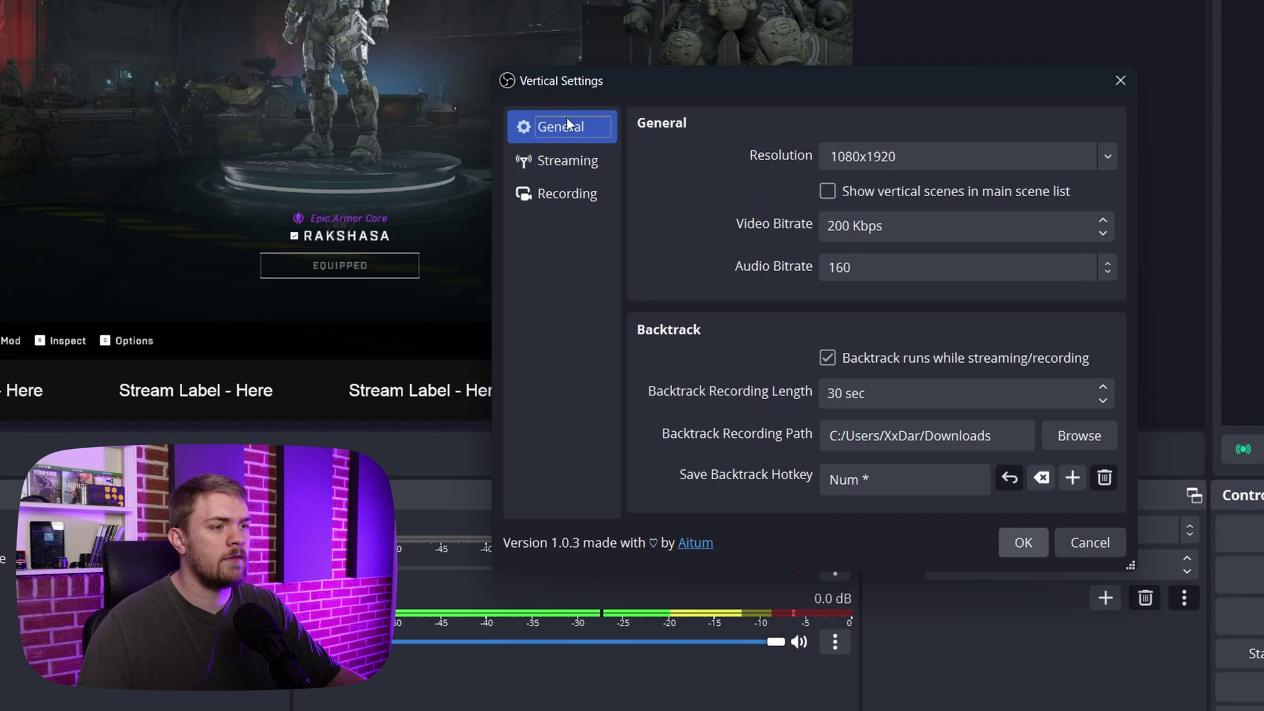
{"action": "left_click", "coordinate": [1101, 150]}
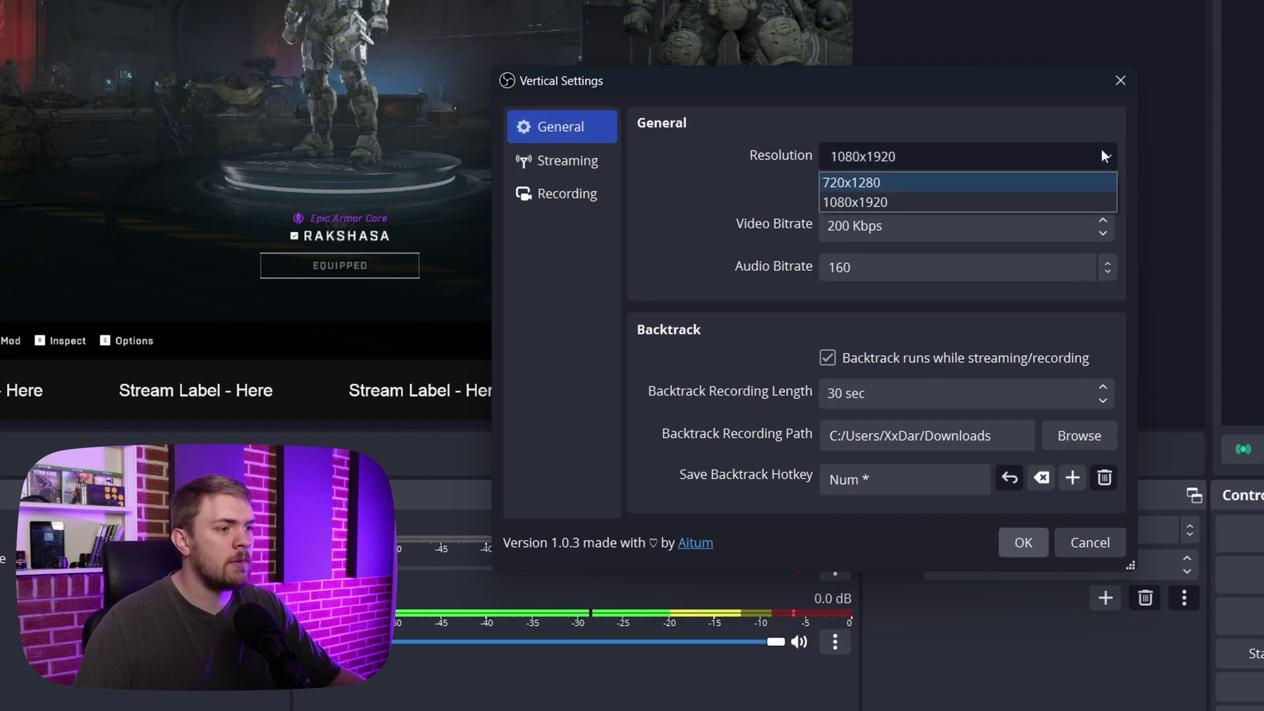
{"action": "left_click", "coordinate": [1101, 150]}
{"action": "left_click", "coordinate": [1101, 150]}
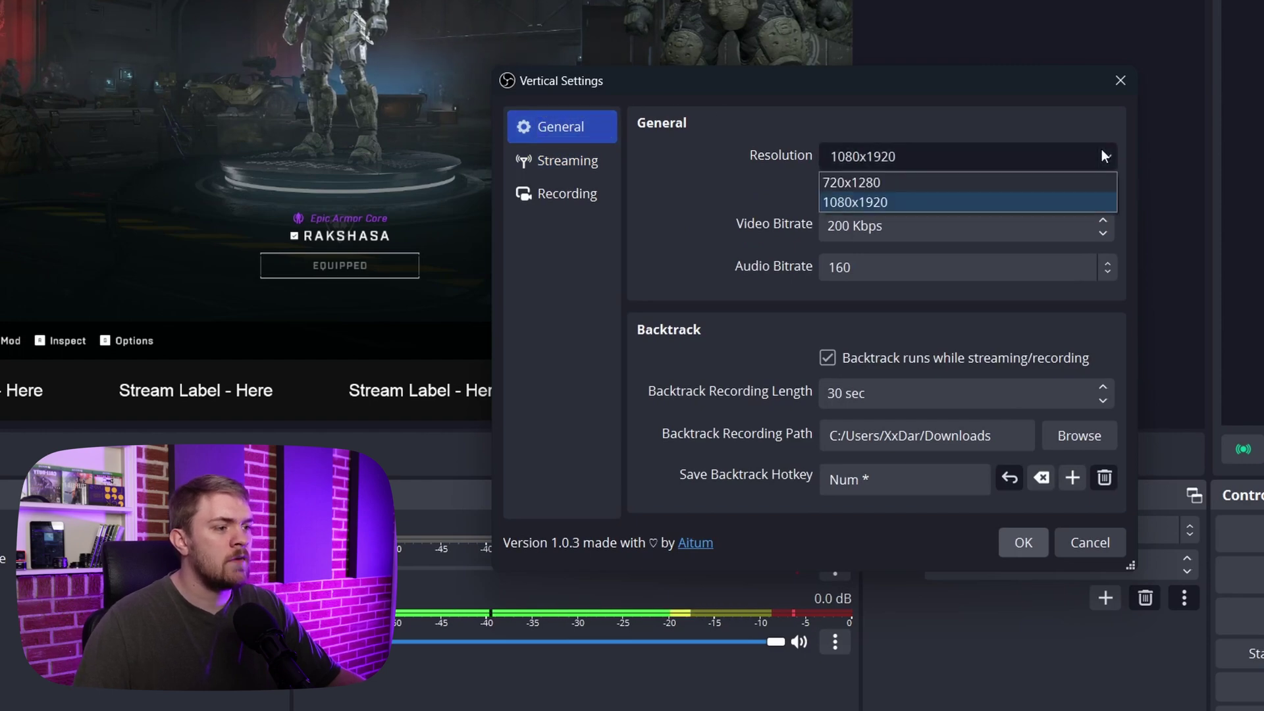
{"action": "left_click", "coordinate": [1061, 116]}
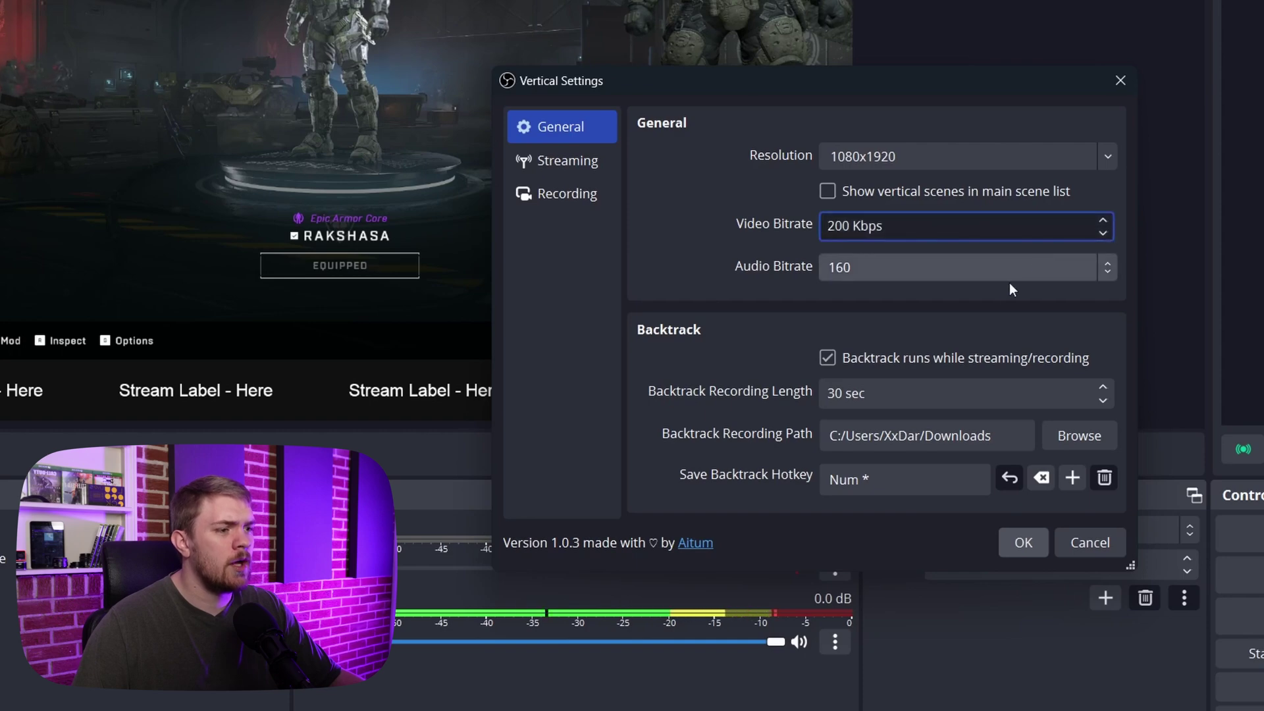
Step: Leave the video bitrate at 200 and move on to the Streaming page
{"action": "left_click_drag", "start_coordinate": [849, 226], "coordinate": [776, 233]}
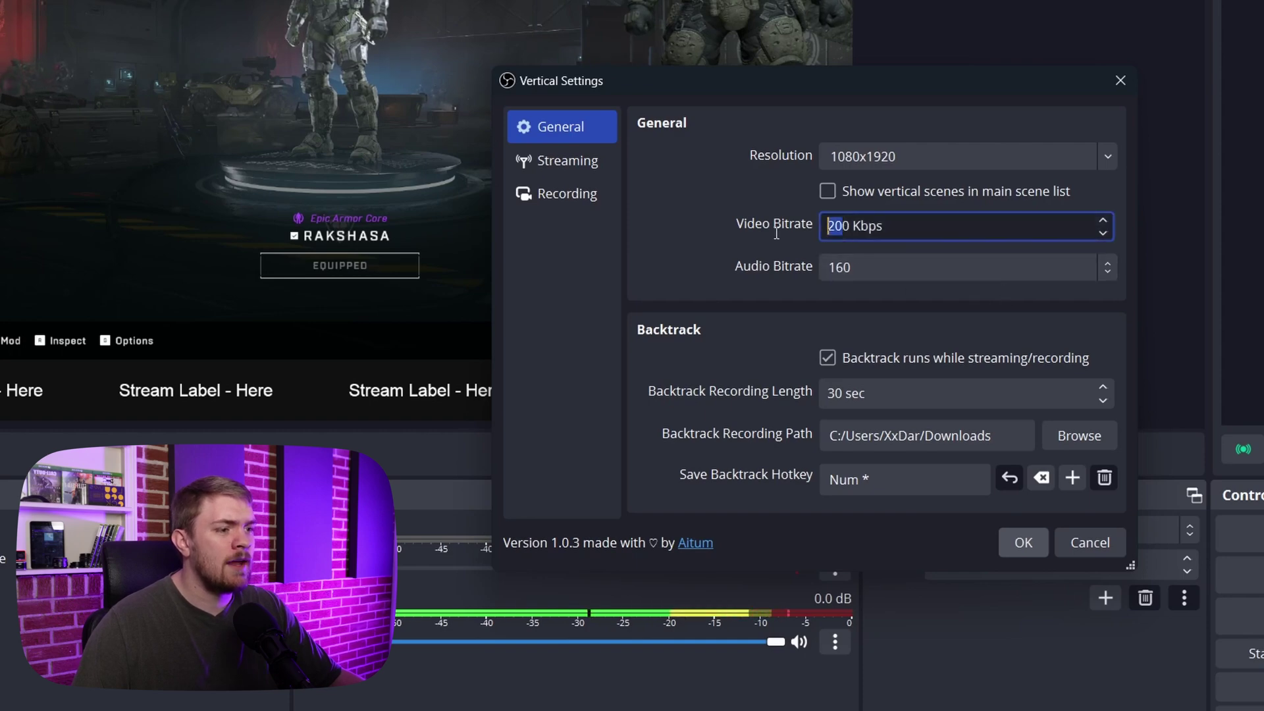
{"action": "left_click", "coordinate": [782, 274]}
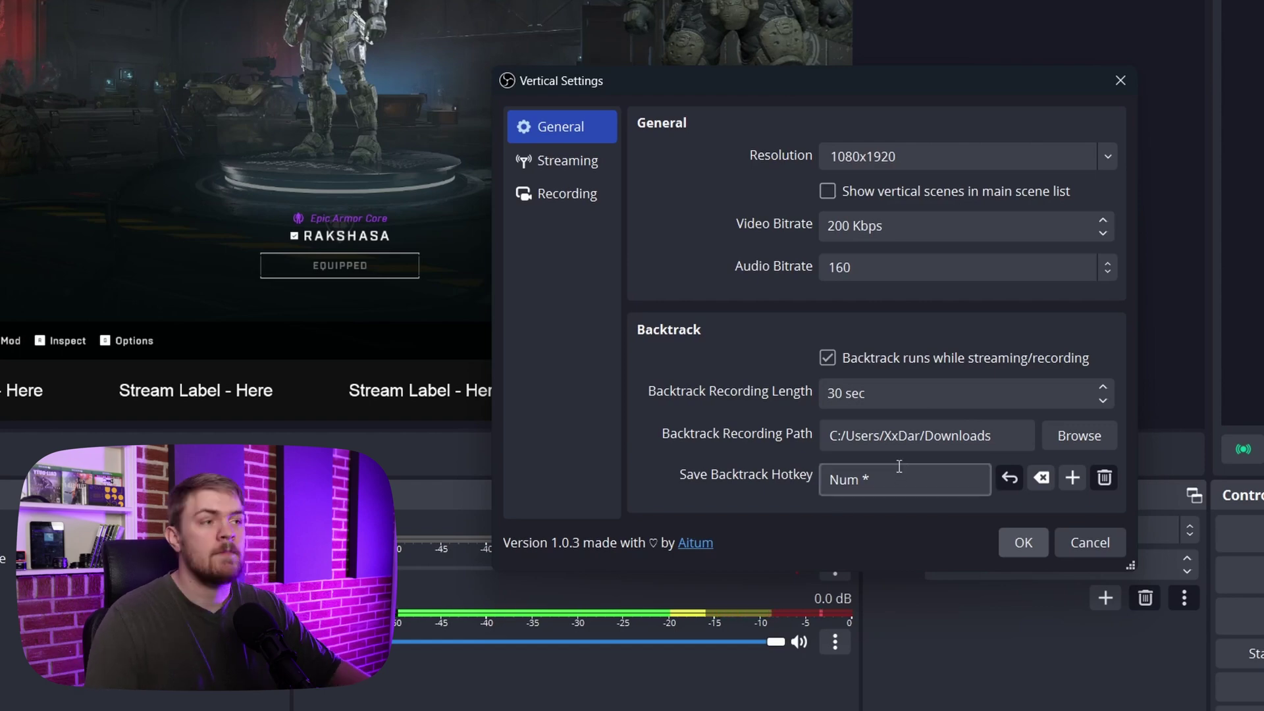
{"action": "left_click", "coordinate": [566, 161]}
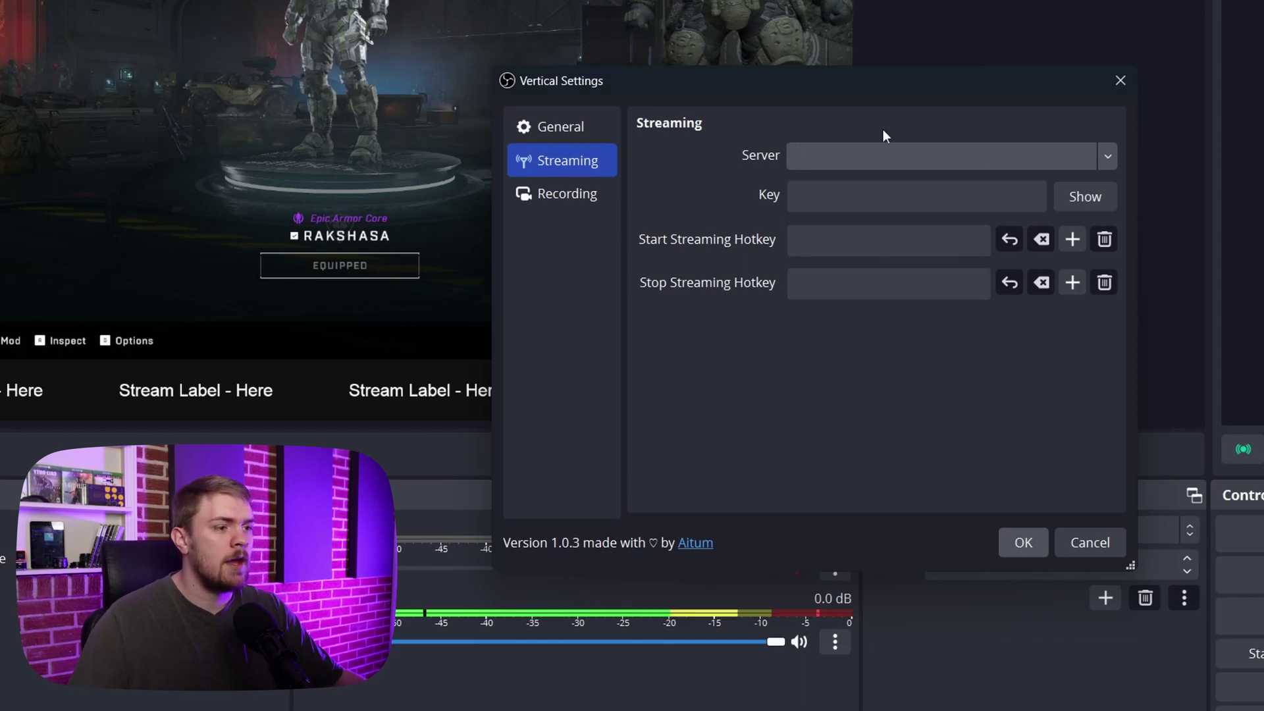
Step: Review the stream Key and Start Streaming Hotkey fields, then go to the Recording page
{"action": "left_click", "coordinate": [882, 201]}
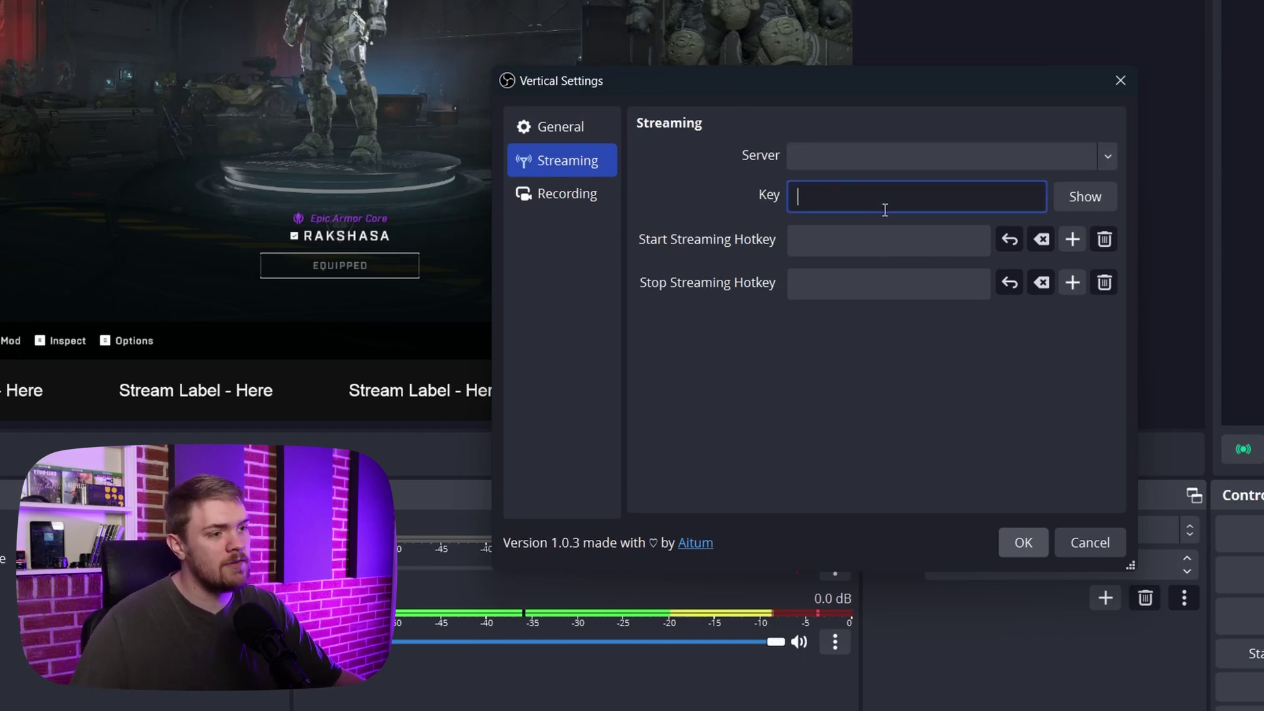
{"action": "left_click", "coordinate": [882, 232]}
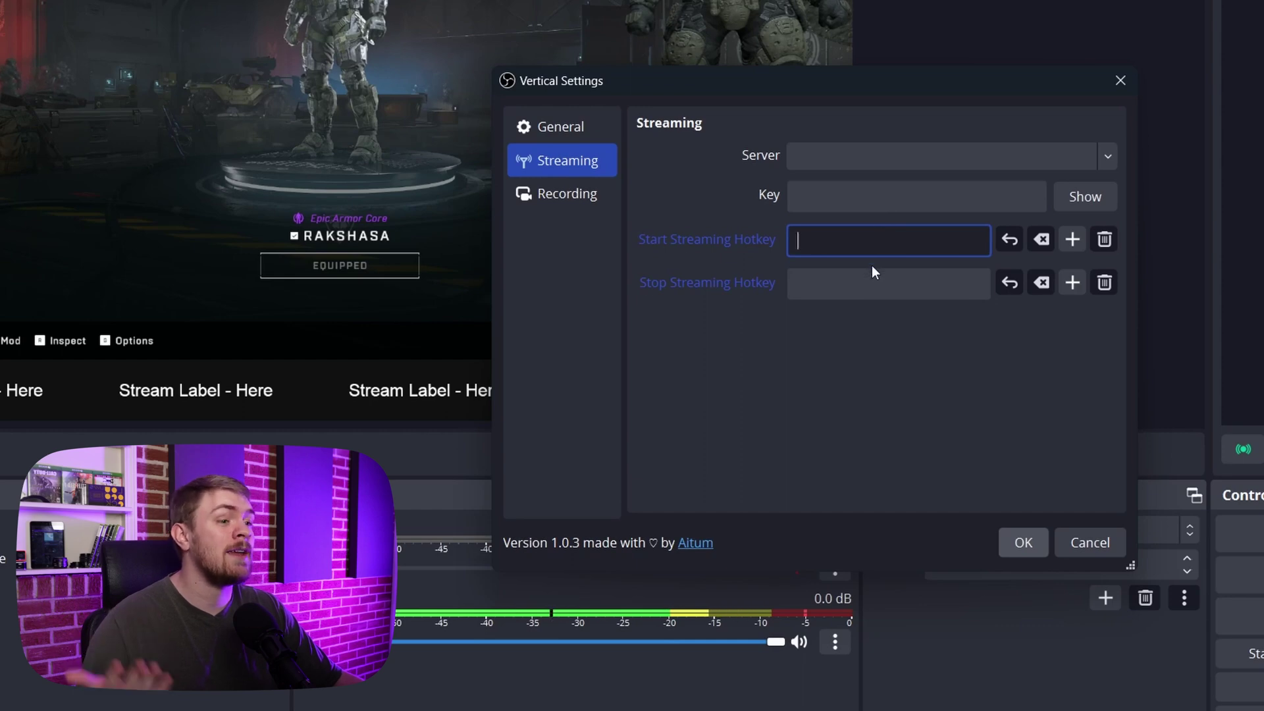
{"action": "left_click", "coordinate": [596, 195]}
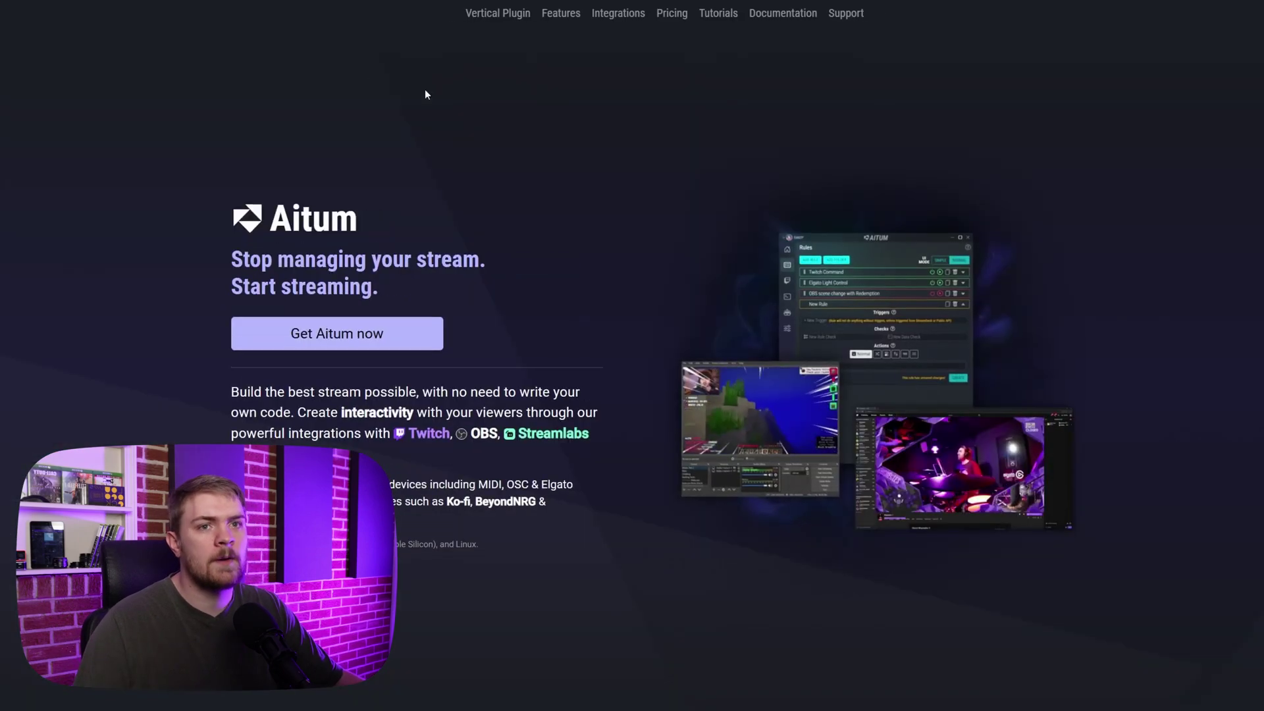
Step: Scroll the Aitum homepage down to the Multi-PC and Cross-Platform section
{"action": "scroll", "coordinate": [898, 219], "scroll_direction": "down", "scroll_amount": 2}
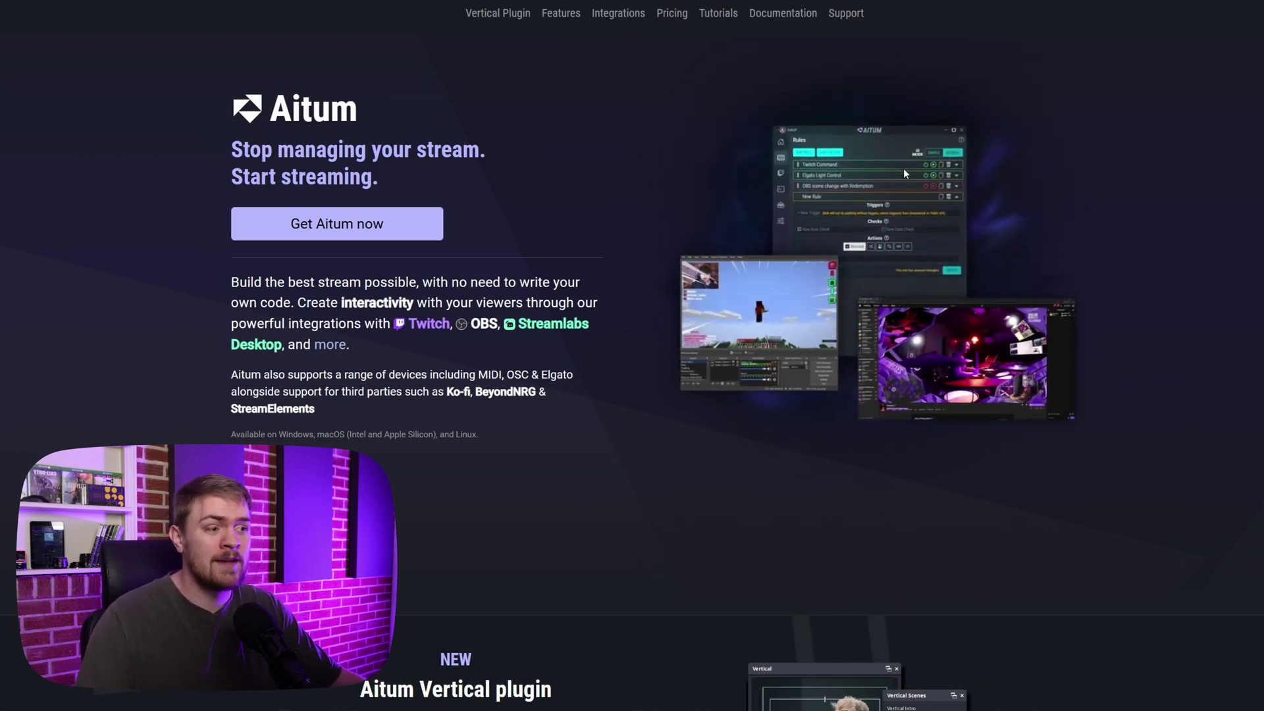
{"action": "scroll", "coordinate": [898, 197], "scroll_direction": "down", "scroll_amount": 6}
{"action": "scroll", "coordinate": [889, 237], "scroll_direction": "down", "scroll_amount": 6}
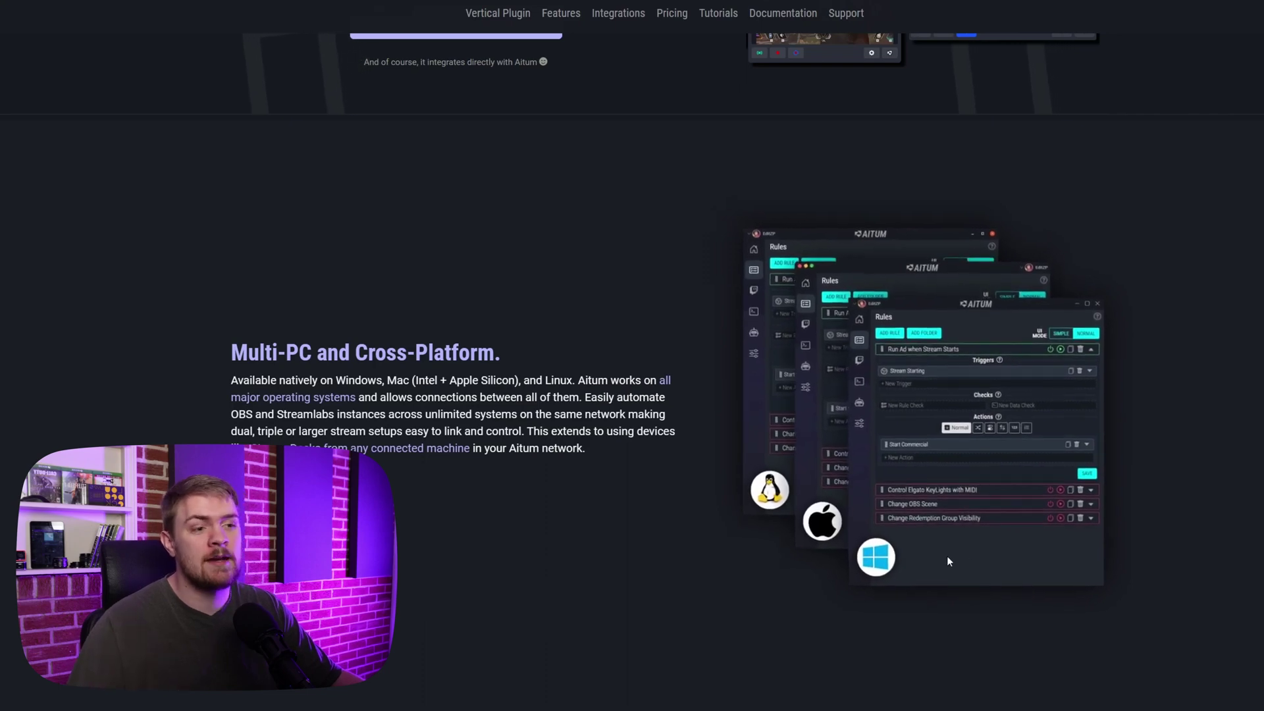
{"action": "scroll", "coordinate": [858, 543], "scroll_direction": "down", "scroll_amount": 7}
{"action": "scroll", "coordinate": [858, 544], "scroll_direction": "up", "scroll_amount": 5}
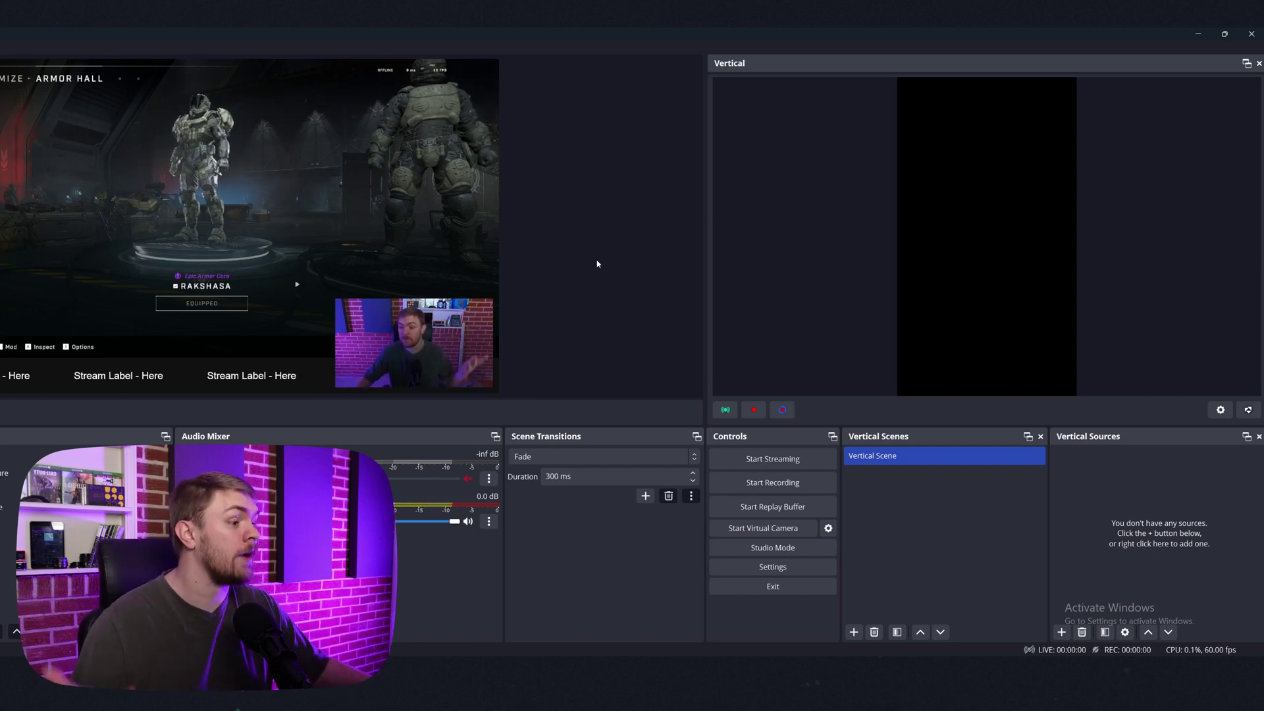
Step: Rename the vertical scene 'Vertical Scene' to 'Gameplay V'
{"action": "right_click", "coordinate": [873, 461]}
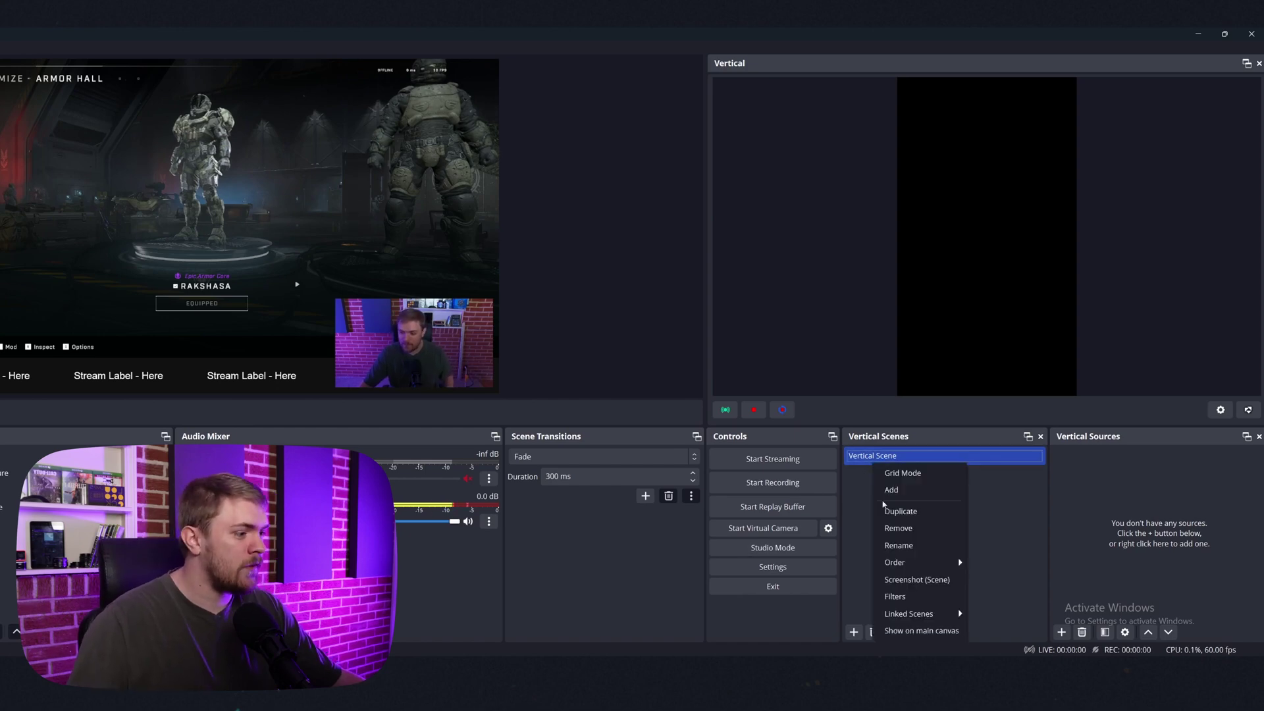
{"action": "left_click", "coordinate": [909, 546]}
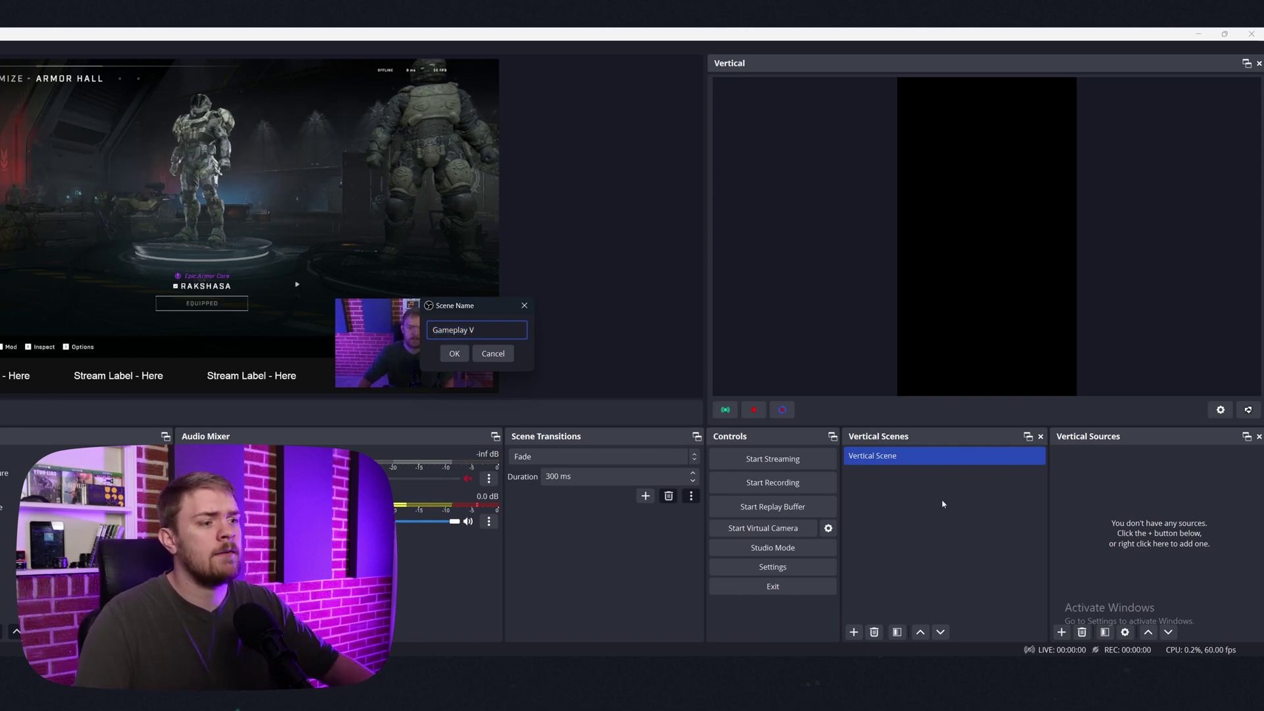
{"action": "left_click", "coordinate": [454, 354]}
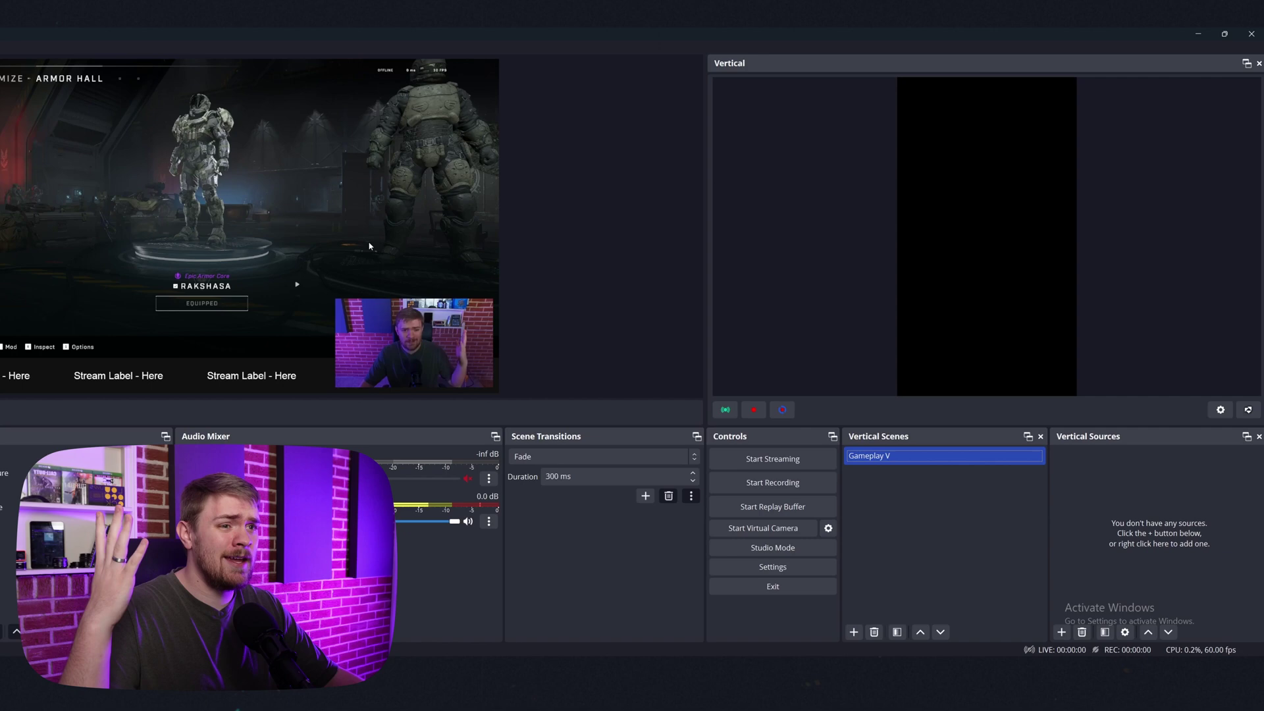
Step: Add the existing Game Capture to Gameplay V and drag it toward the canvas bottom
{"action": "right_click", "coordinate": [1066, 463]}
{"action": "mouse_move", "coordinate": [1079, 471]}
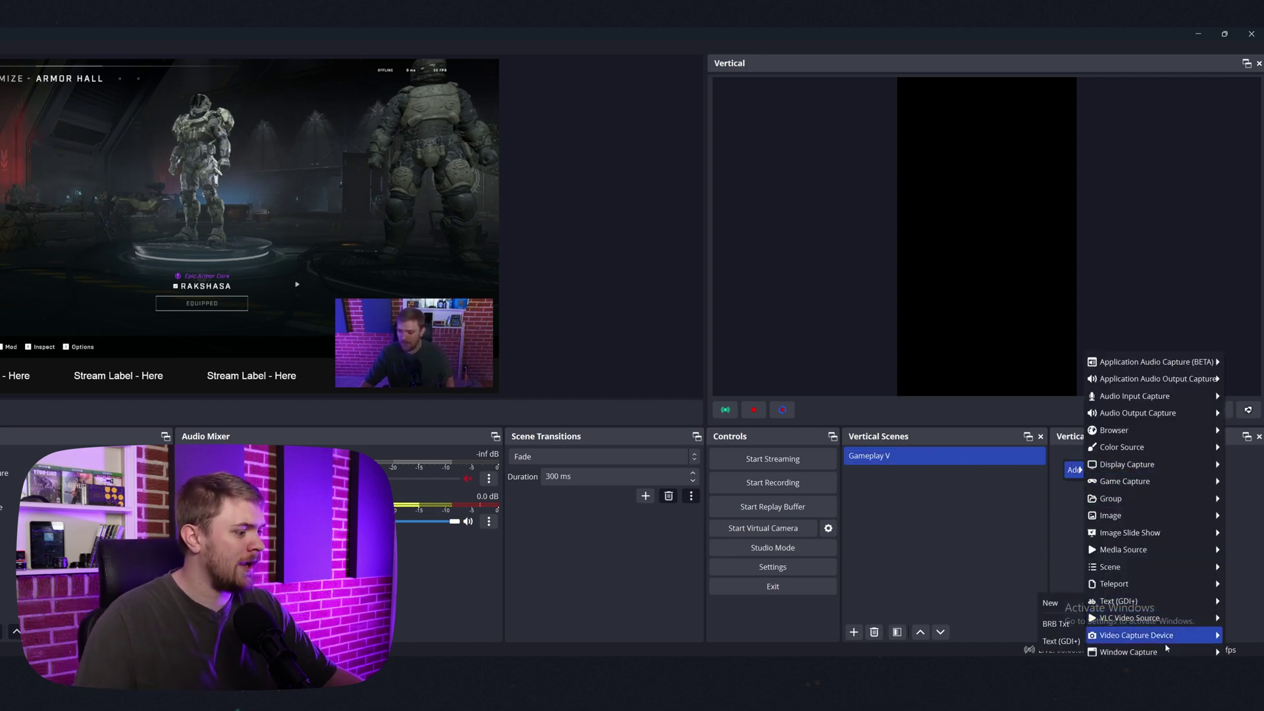
{"action": "mouse_move", "coordinate": [1165, 652]}
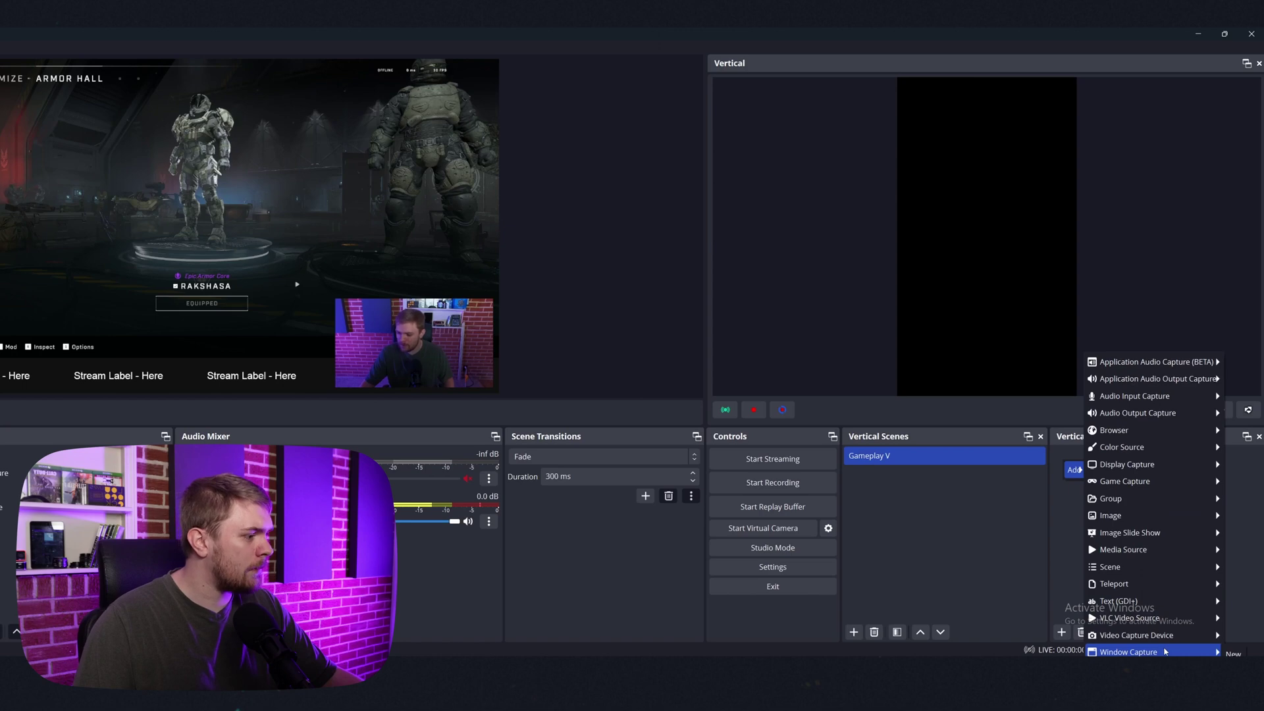
{"action": "mouse_move", "coordinate": [1175, 480]}
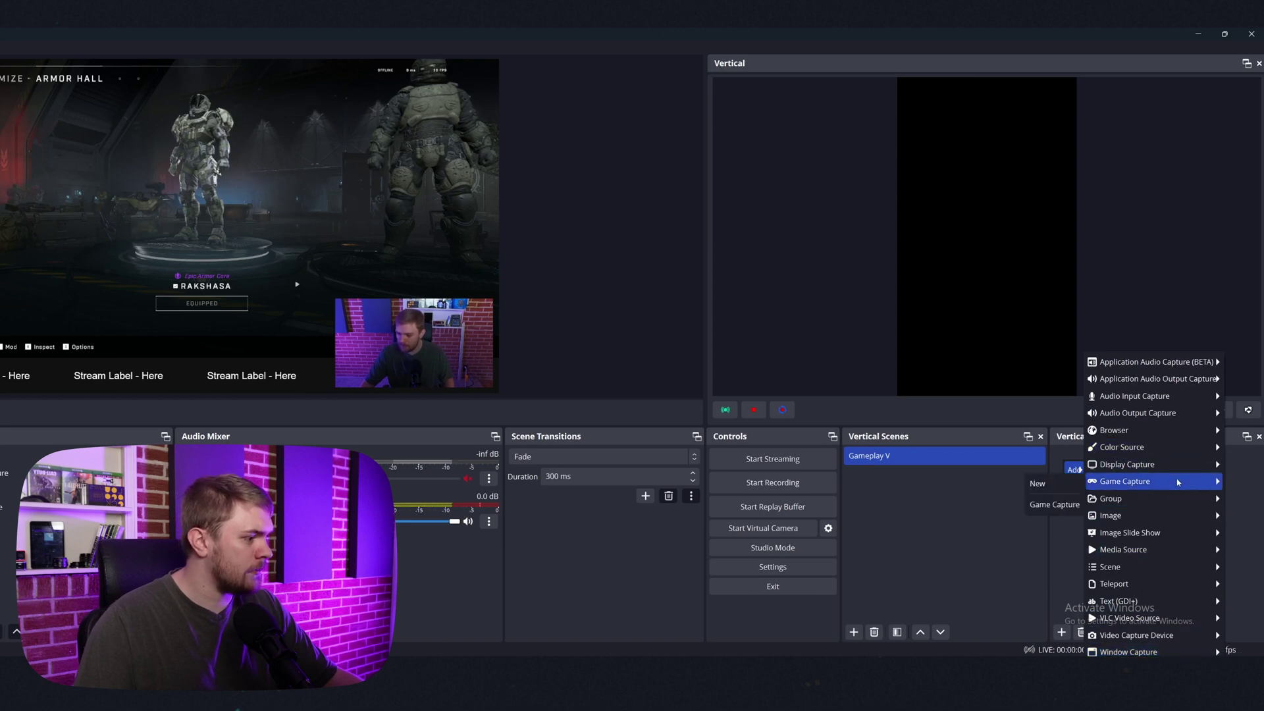
{"action": "left_click", "coordinate": [1055, 505]}
{"action": "left_click_drag", "start_coordinate": [1009, 213], "coordinate": [806, 233]}
{"action": "left_click_drag", "start_coordinate": [975, 246], "coordinate": [972, 287]}
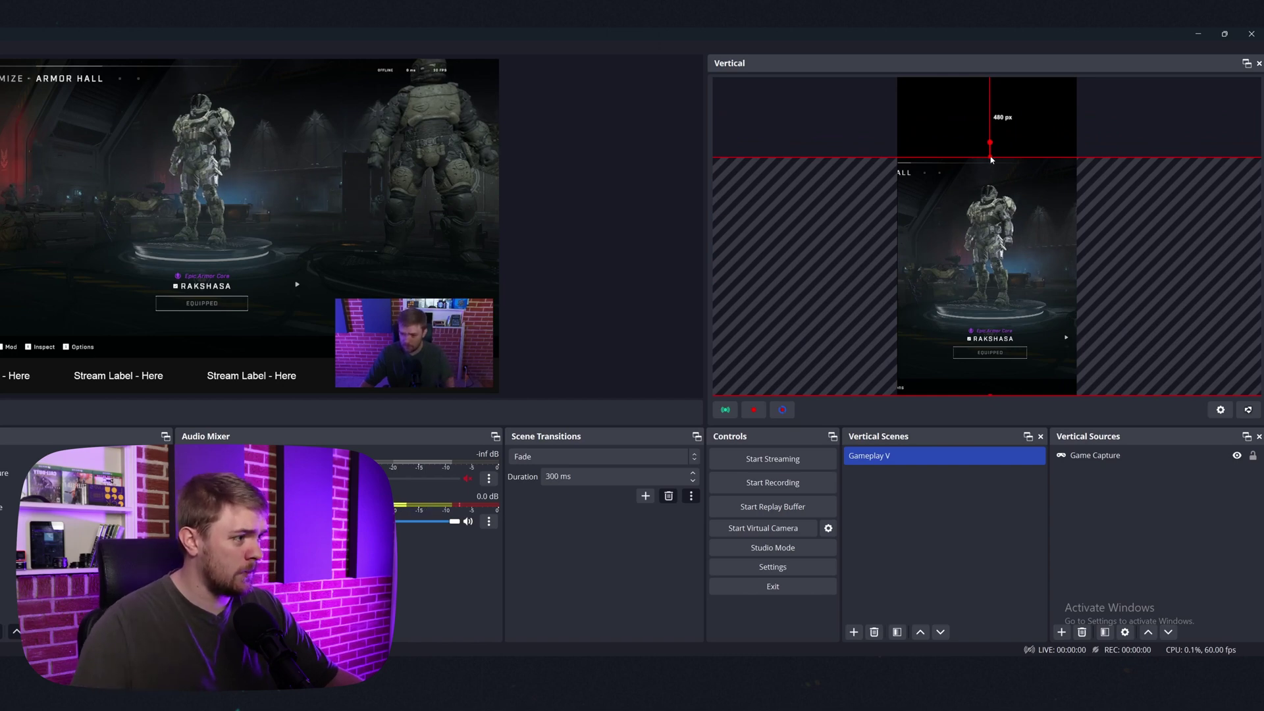
Step: Stretch the Game Capture from its top edge and centre it horizontally on the vertical canvas
{"action": "left_click_drag", "start_coordinate": [990, 156], "coordinate": [1060, 235]}
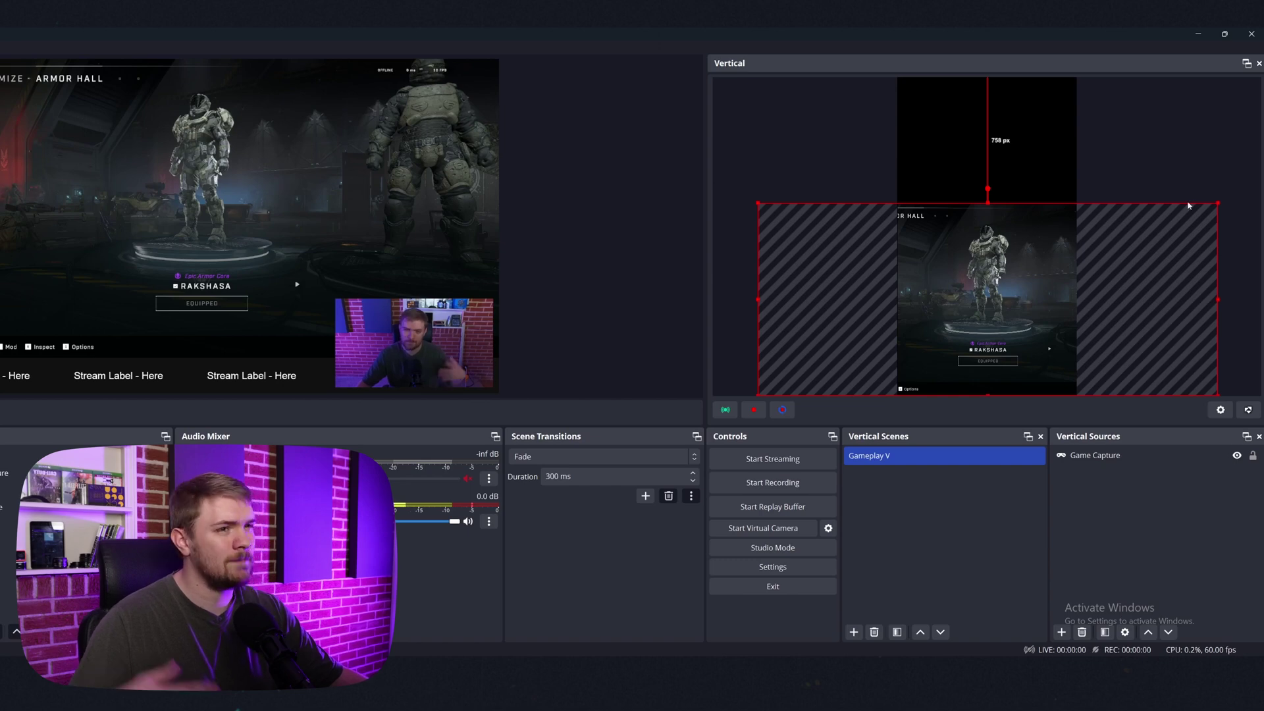
{"action": "right_click", "coordinate": [1121, 455]}
{"action": "mouse_move", "coordinate": [1145, 537]}
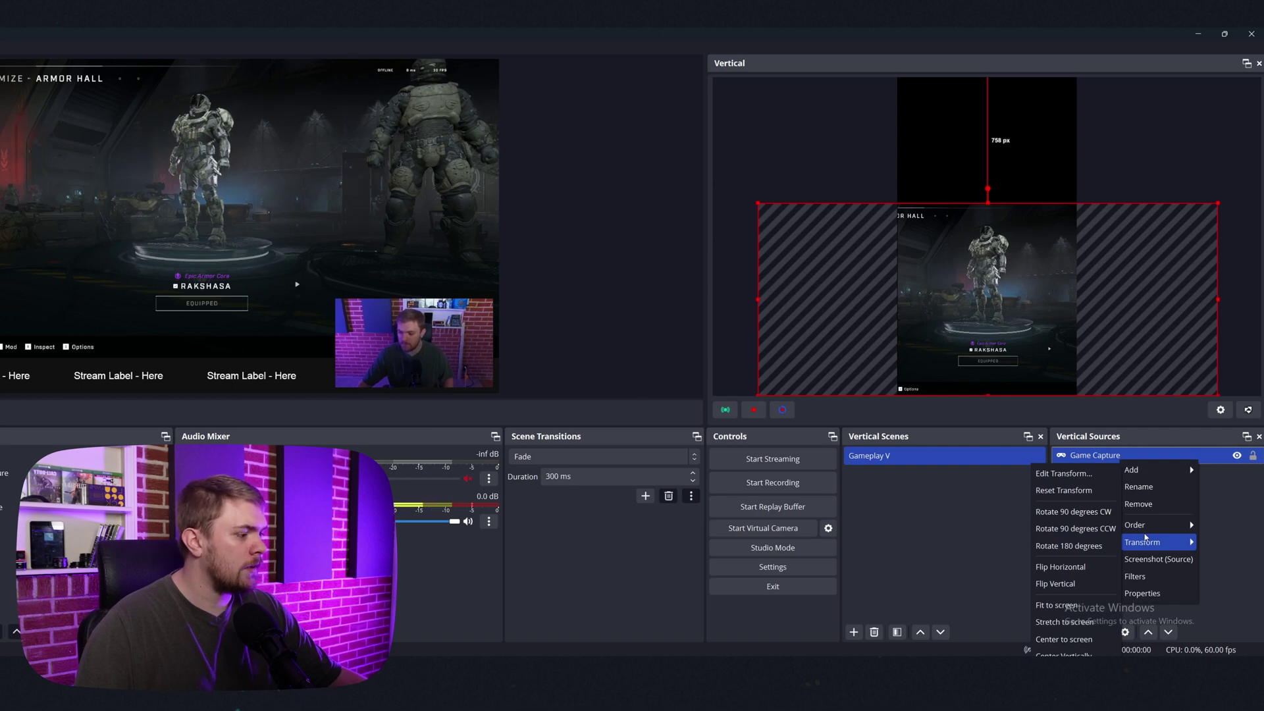
{"action": "left_click", "coordinate": [1064, 673]}
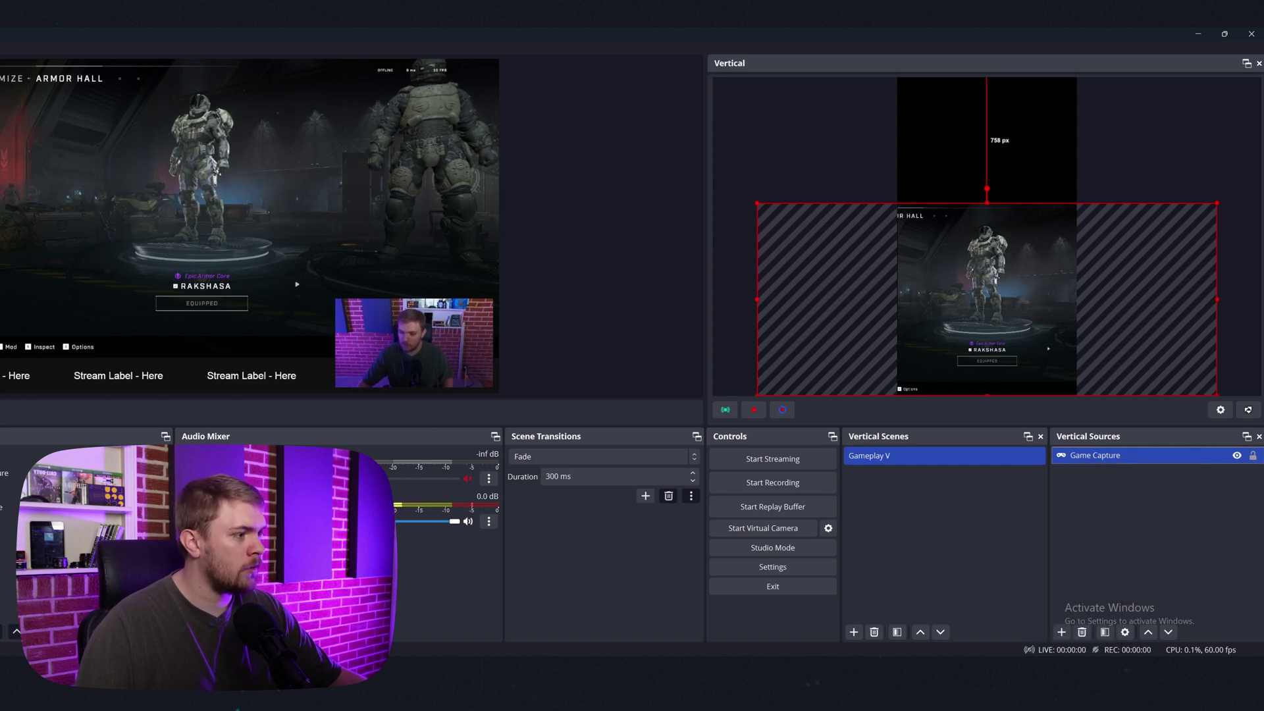
{"action": "left_click", "coordinate": [1238, 339]}
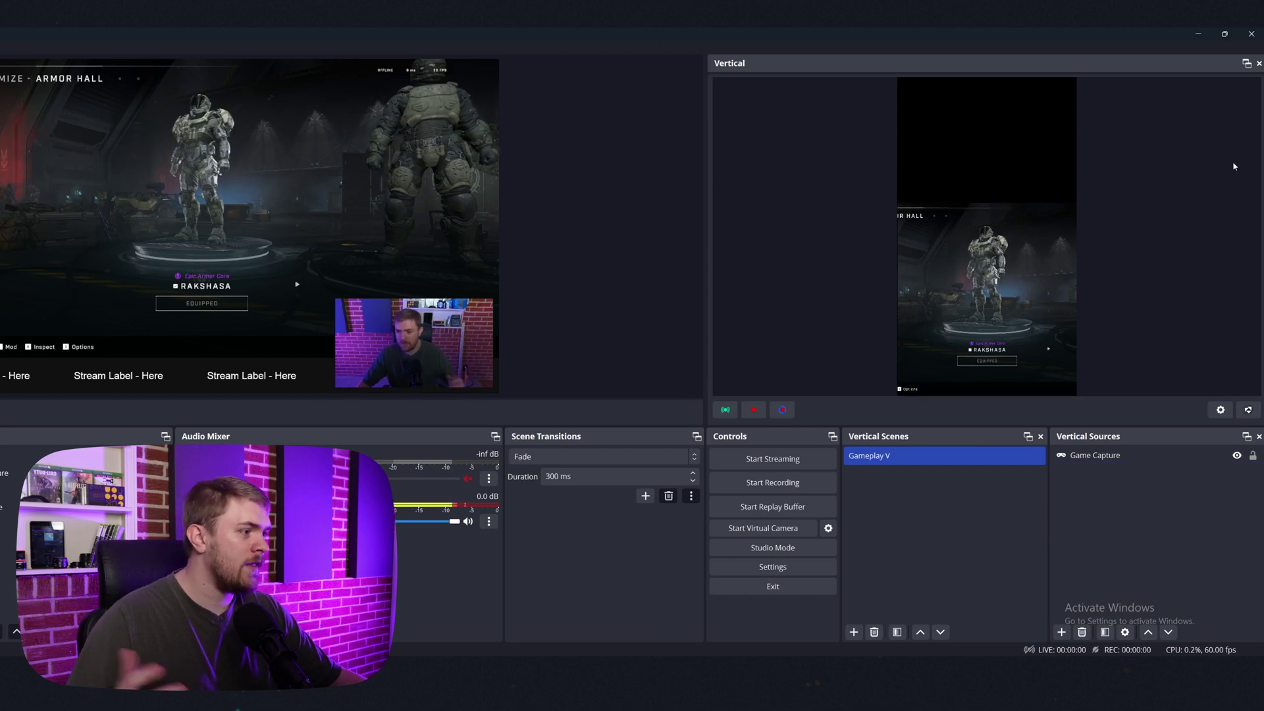
{"action": "left_click", "coordinate": [79, 454]}
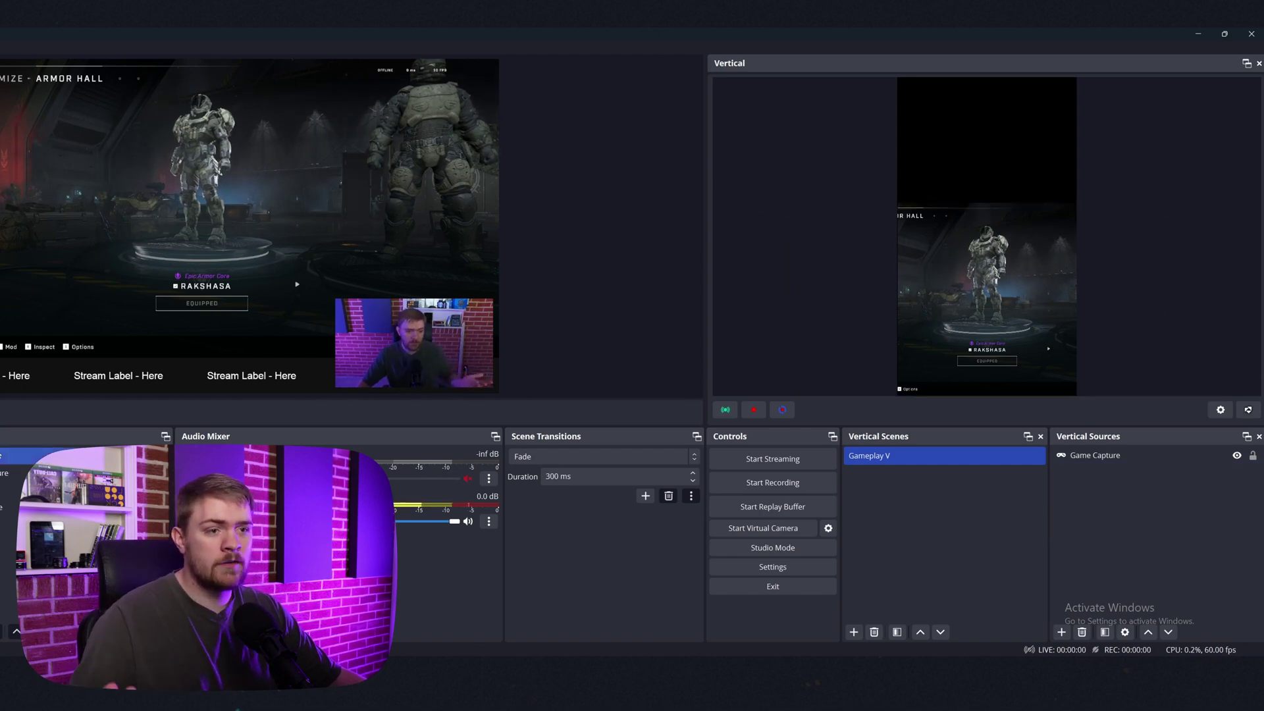
{"action": "left_click", "coordinate": [237, 395]}
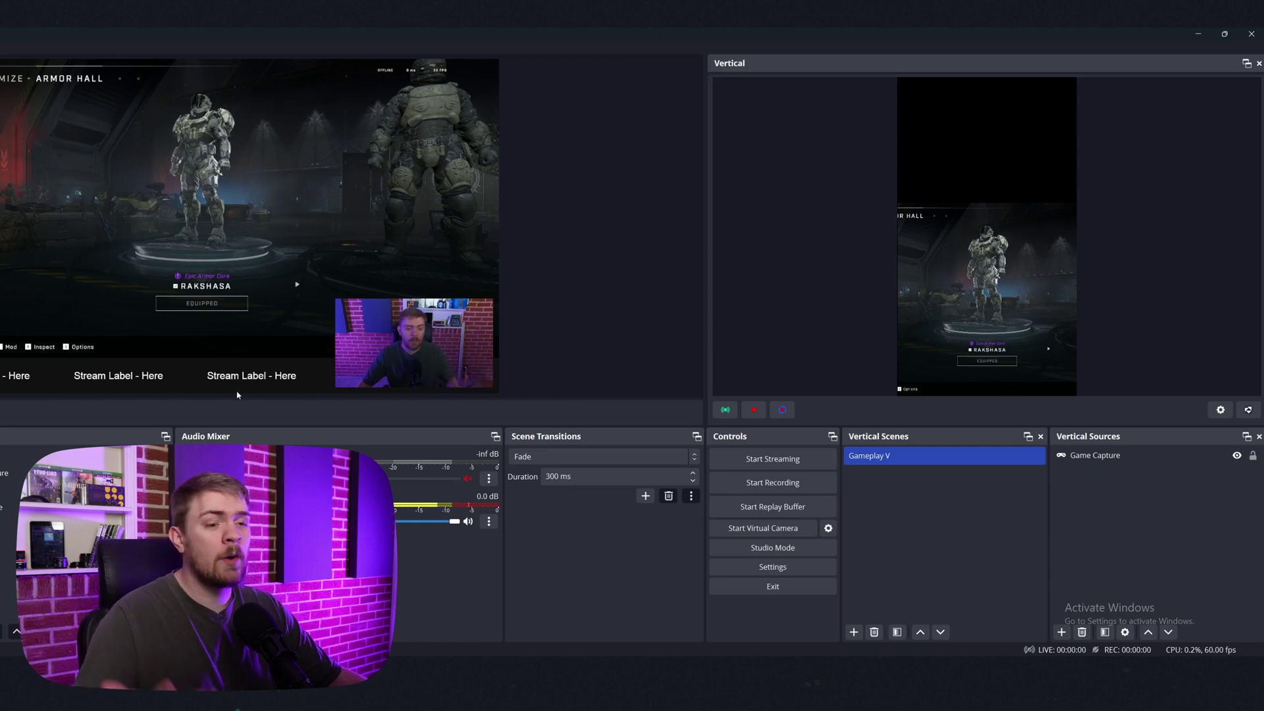
{"action": "left_click", "coordinate": [862, 543]}
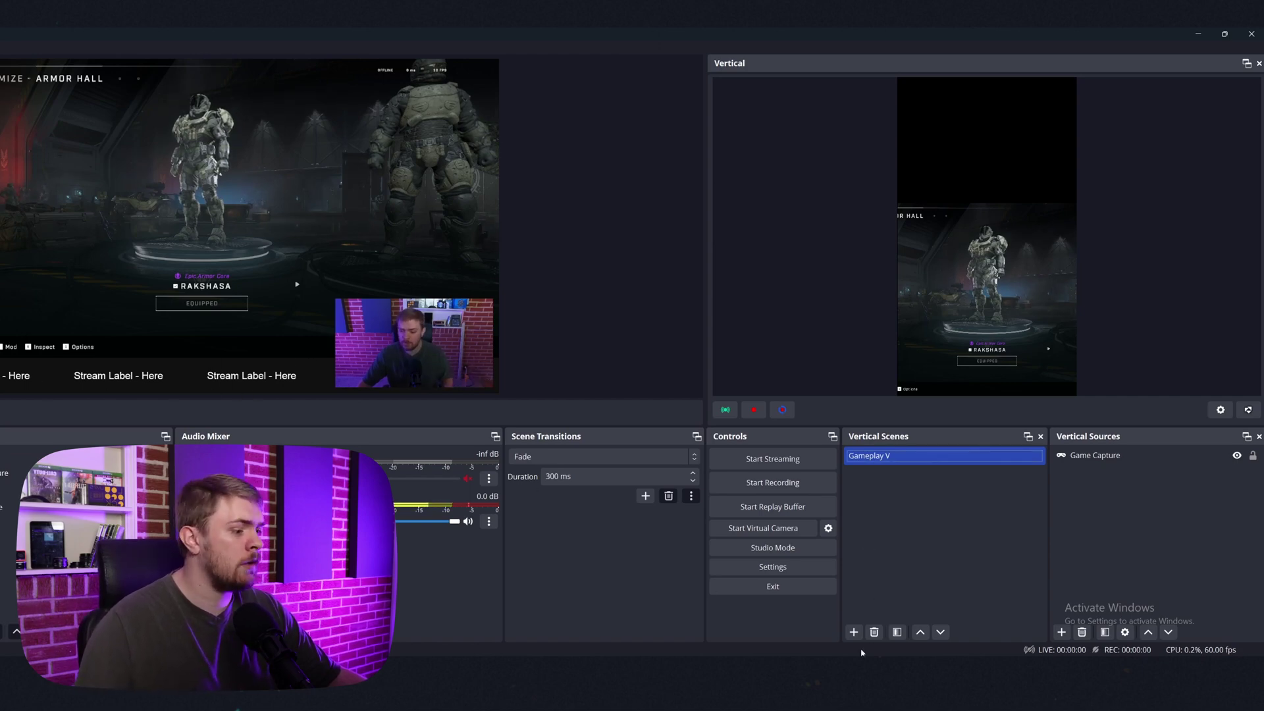
Step: Add the existing Color Source to Gameplay V and move it to the canvas top
{"action": "left_click", "coordinate": [1060, 632]}
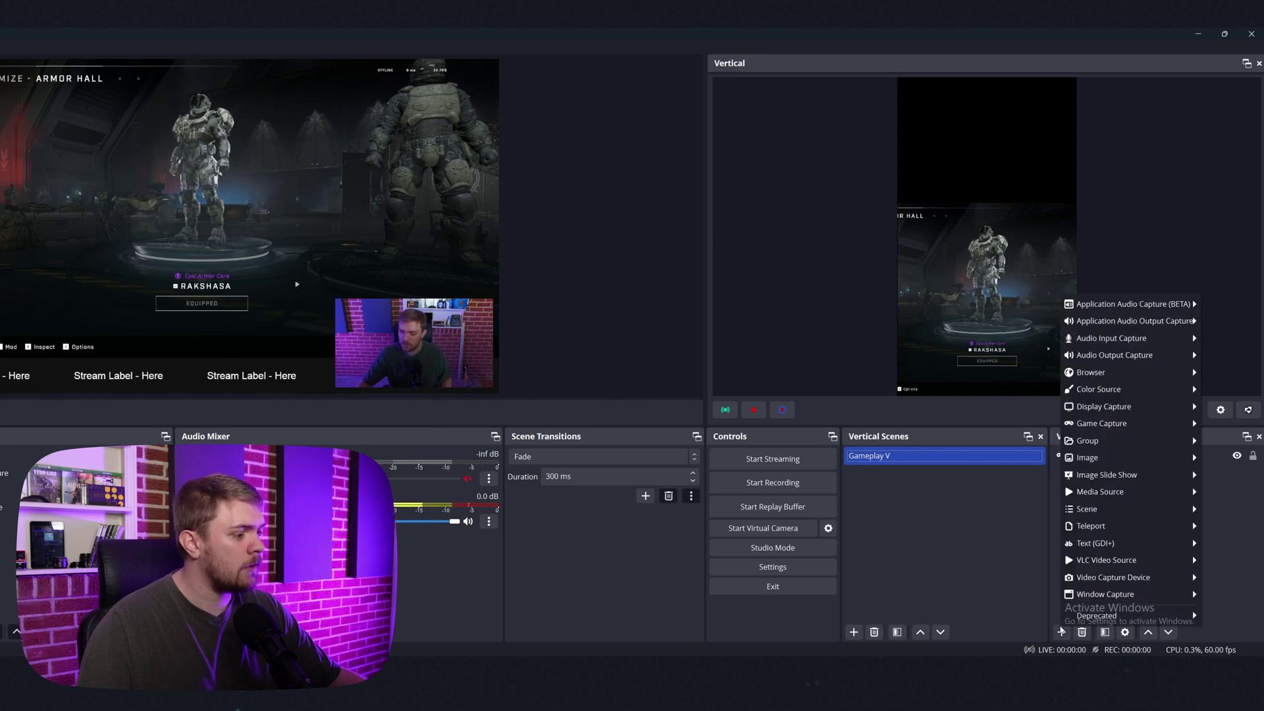
{"action": "mouse_move", "coordinate": [1110, 393]}
{"action": "left_click", "coordinate": [1223, 411]}
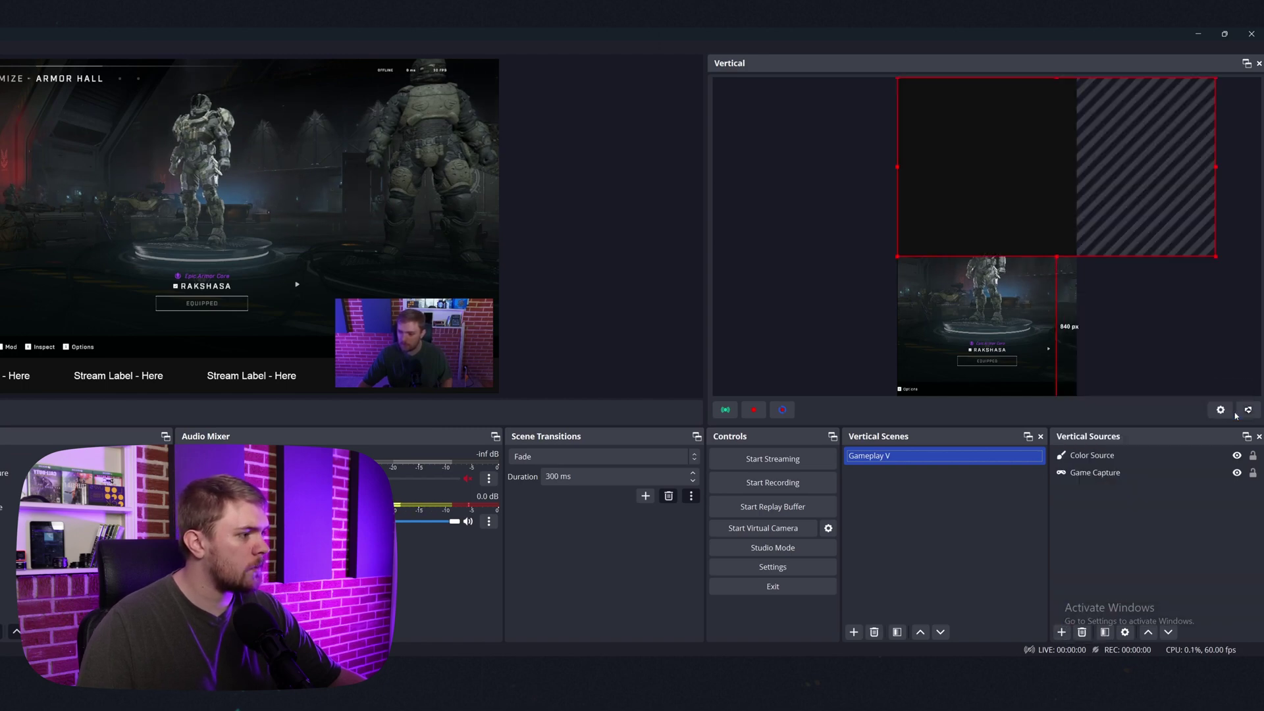
{"action": "left_click_drag", "start_coordinate": [1029, 197], "coordinate": [1028, 115]}
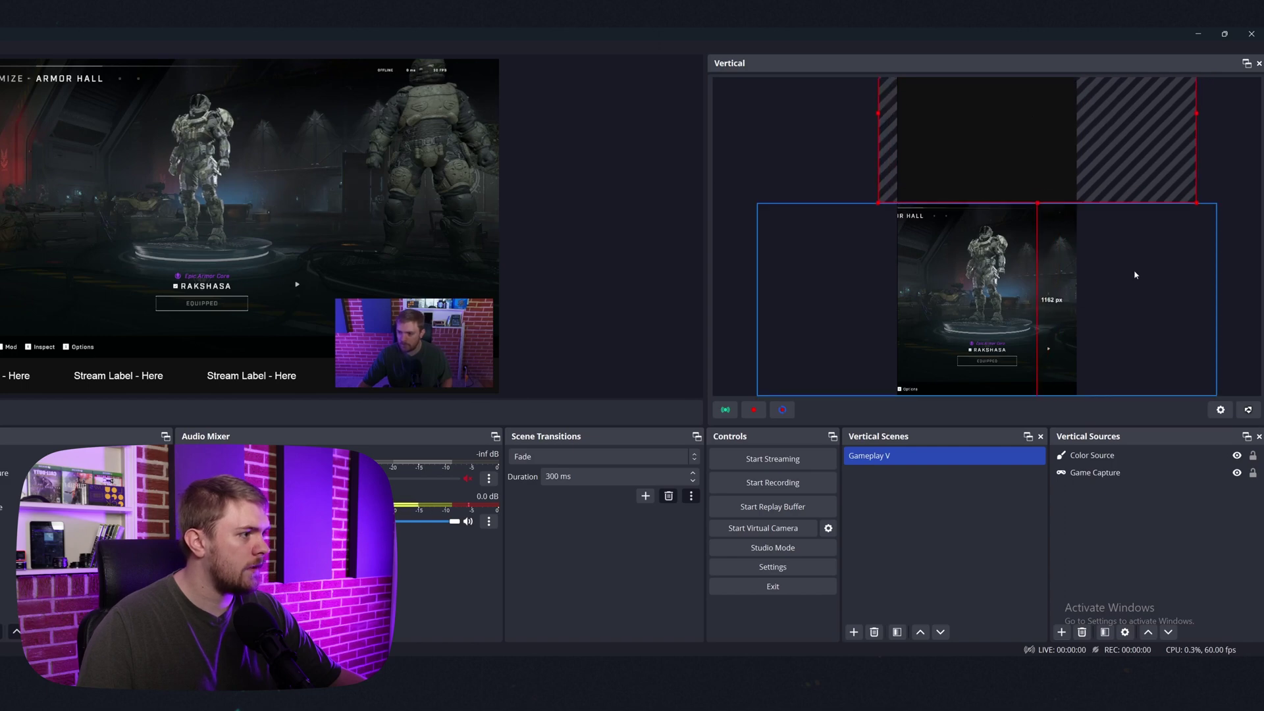
{"action": "left_click", "coordinate": [1134, 271]}
{"action": "left_click", "coordinate": [1134, 140]}
{"action": "left_click", "coordinate": [1239, 224]}
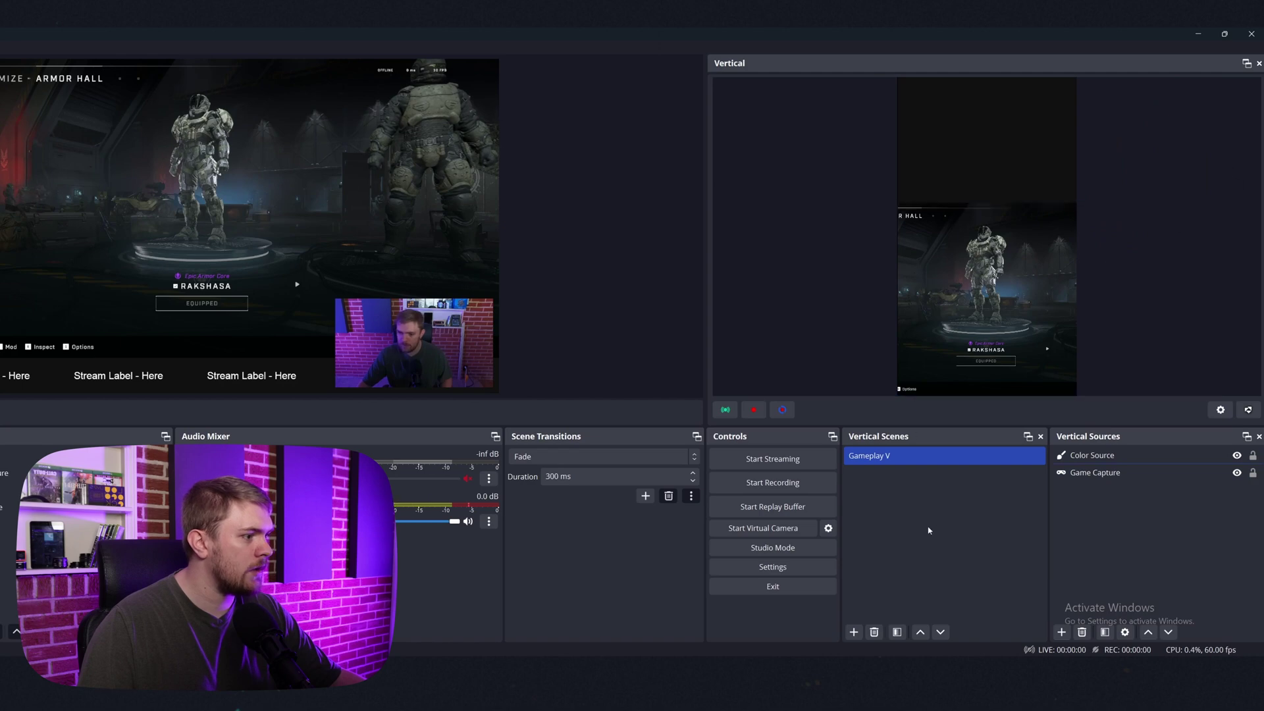
Step: Add the CamLink4K video capture device to Gameplay V and shrink it to fit the top section
{"action": "left_click", "coordinate": [1062, 631]}
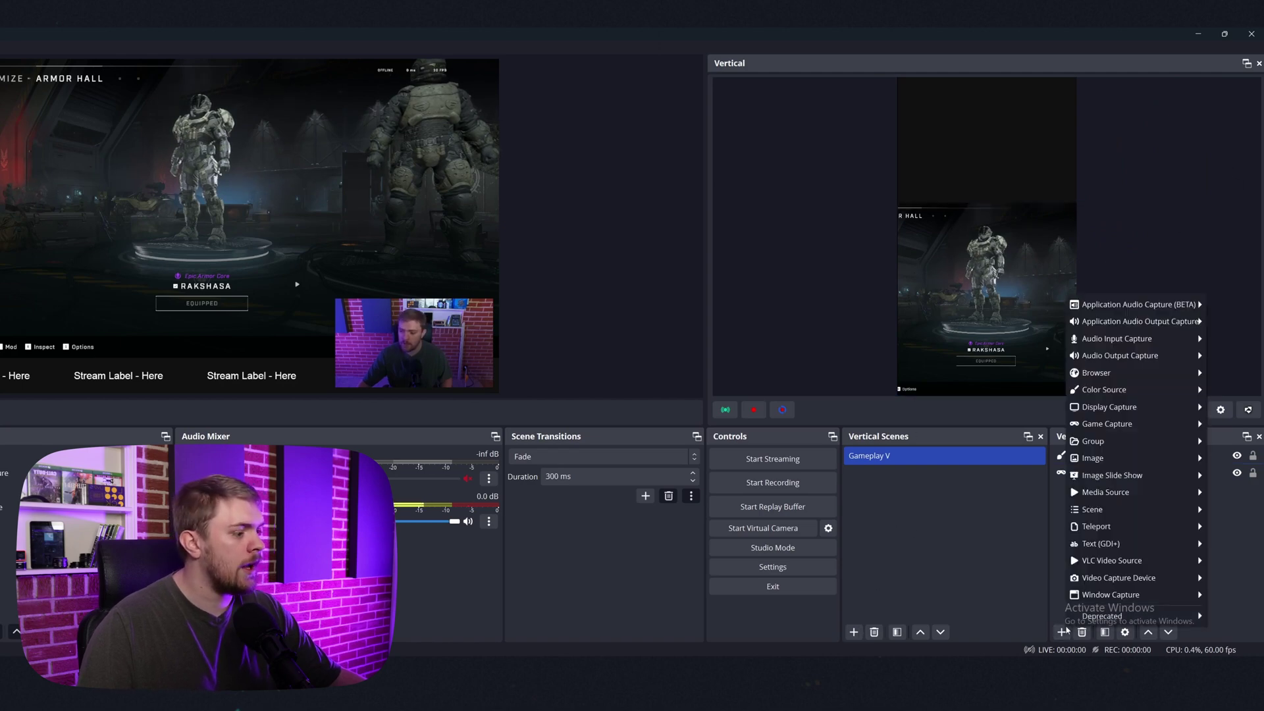
{"action": "mouse_move", "coordinate": [1128, 581]}
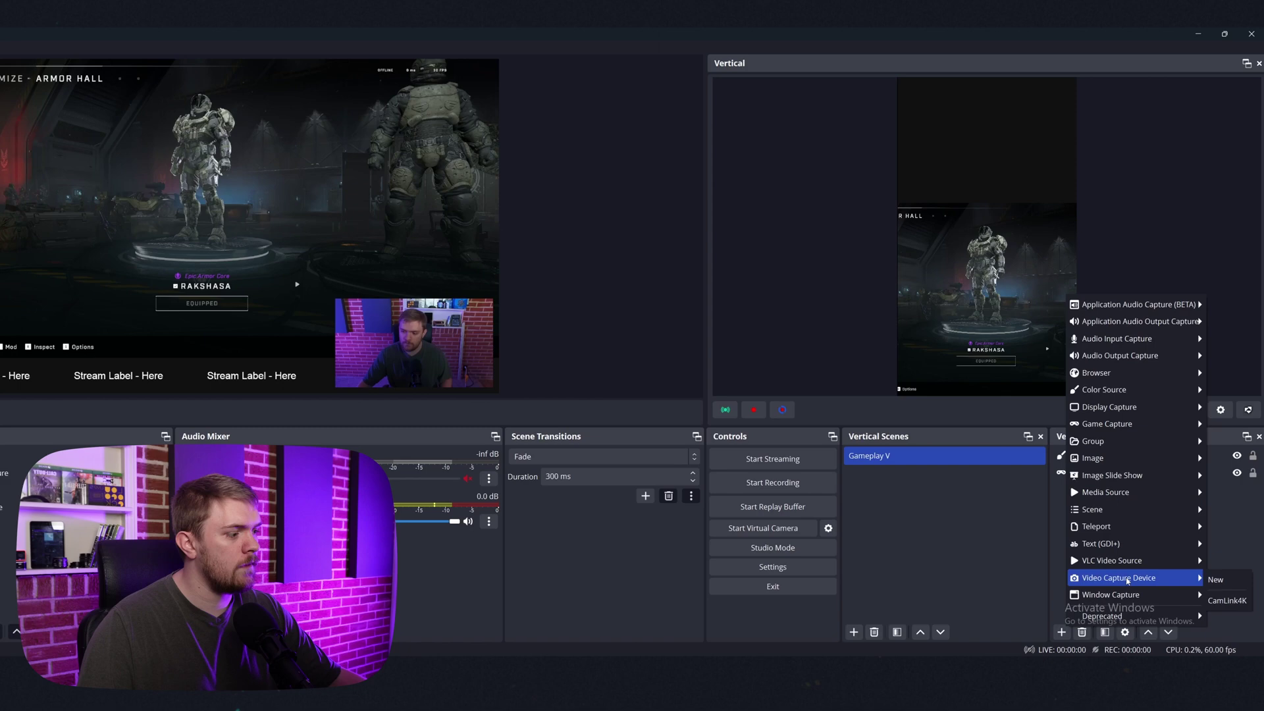
{"action": "left_click", "coordinate": [1227, 599]}
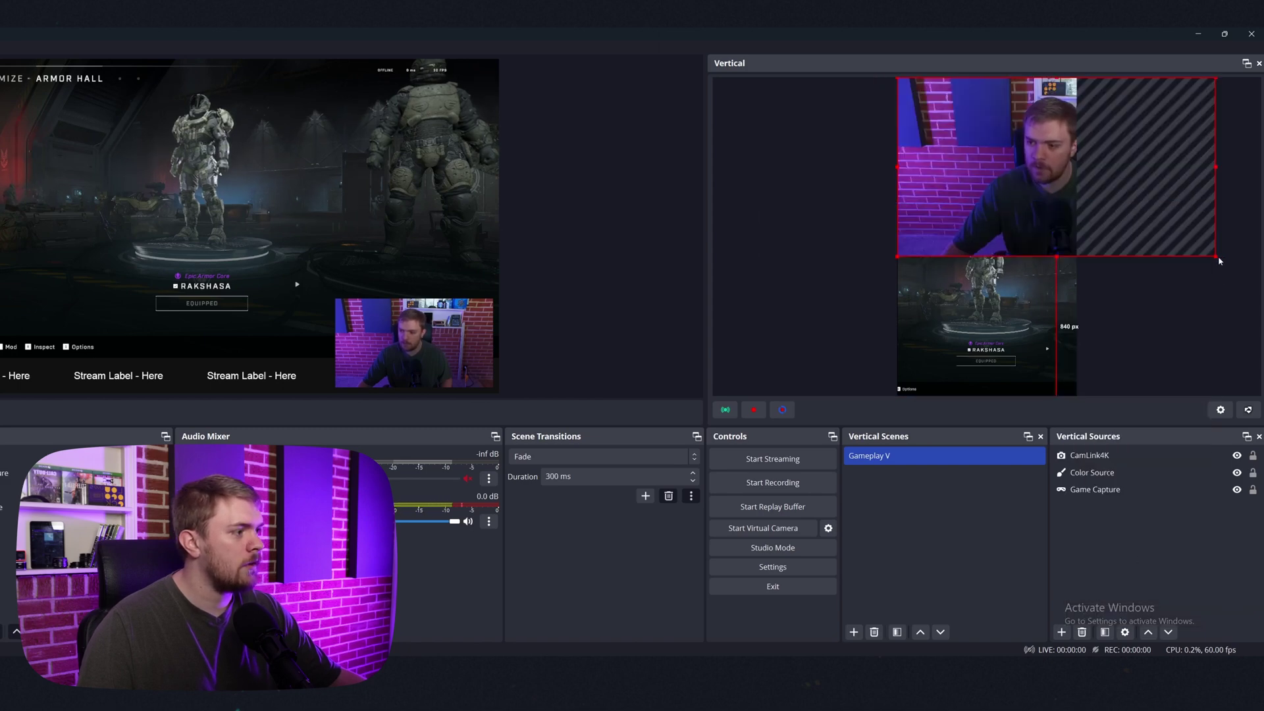
{"action": "left_click_drag", "start_coordinate": [1215, 256], "coordinate": [1080, 182]}
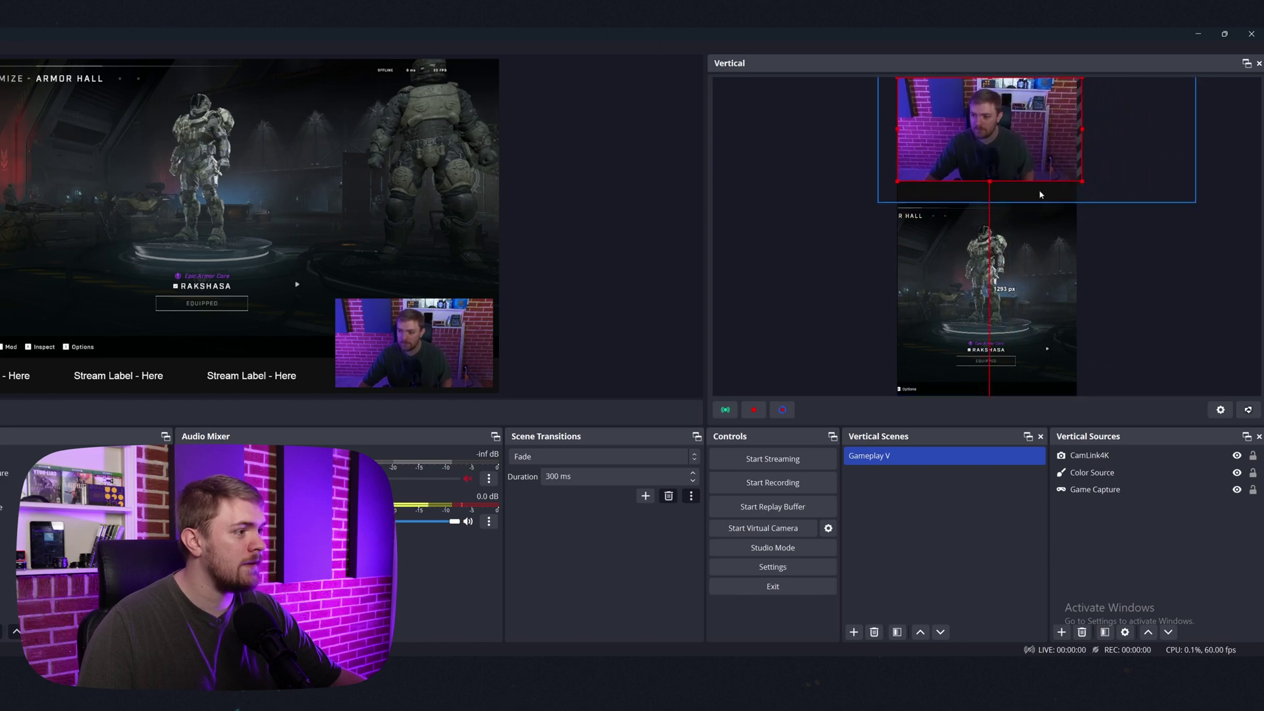
Step: Centre the CamLink4K camera horizontally on the vertical canvas
{"action": "left_click", "coordinate": [1096, 455]}
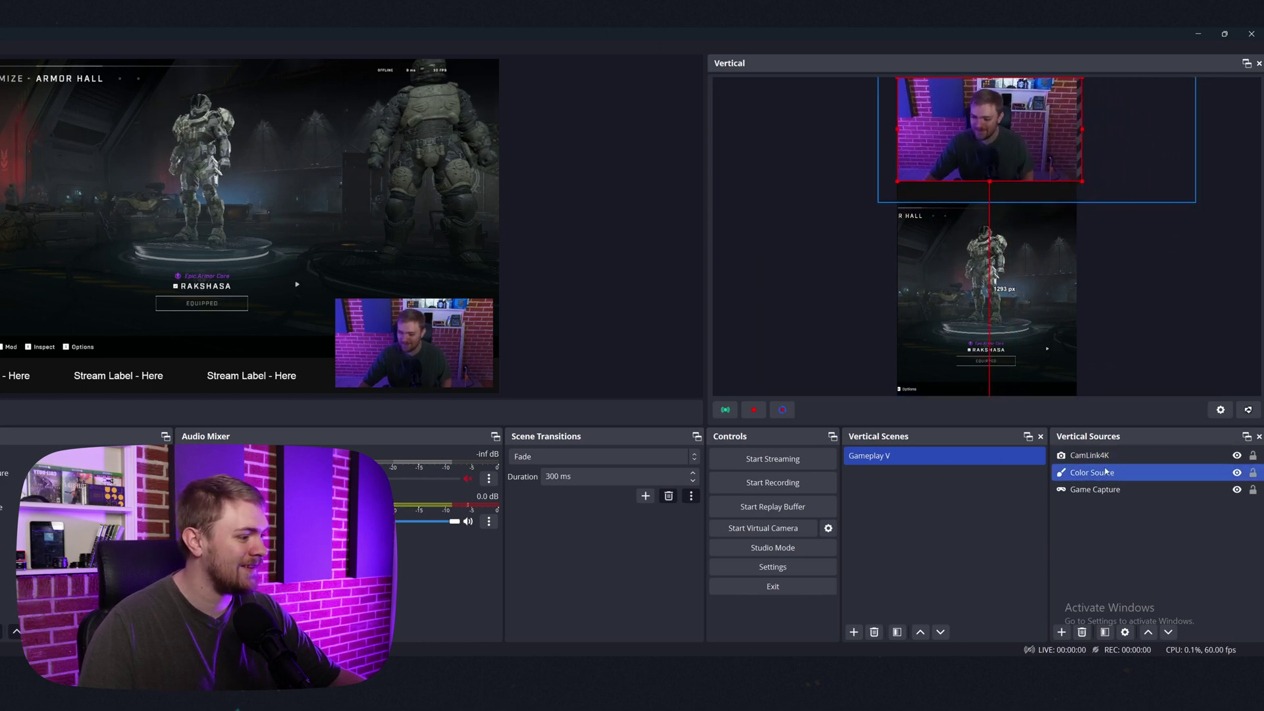
{"action": "right_click", "coordinate": [1099, 459]}
{"action": "mouse_move", "coordinate": [1150, 535]}
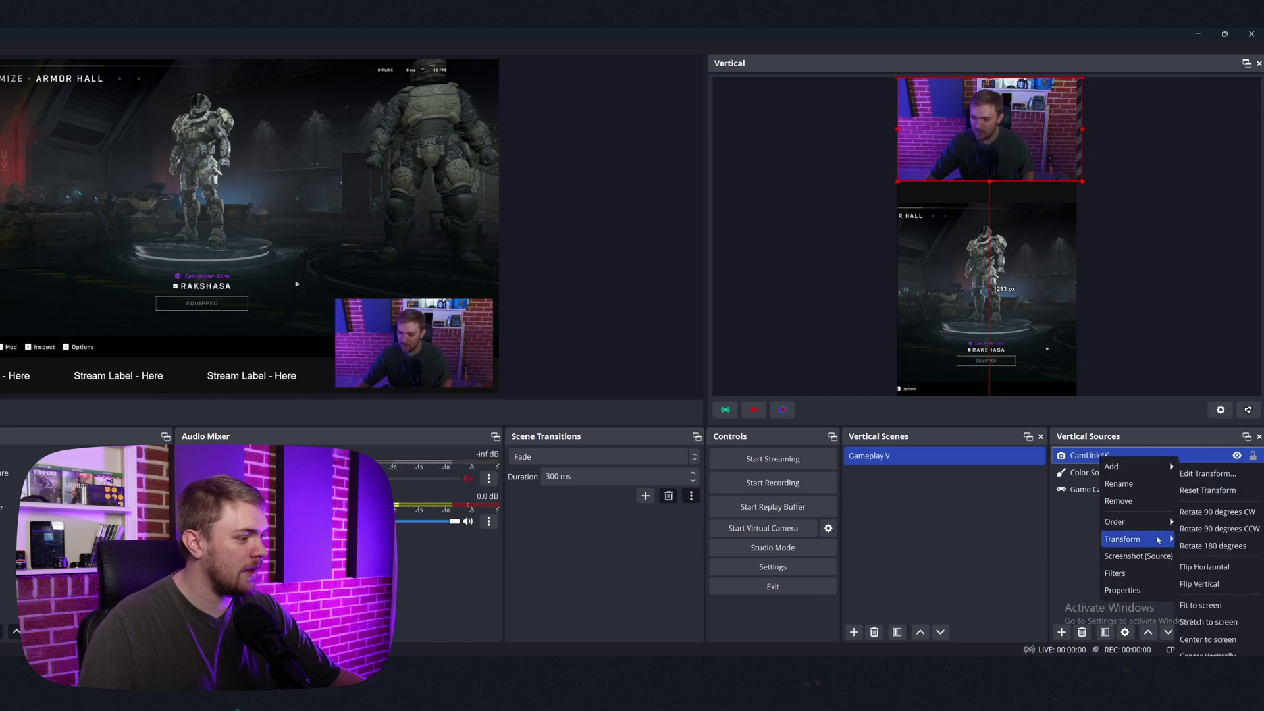
{"action": "left_click", "coordinate": [987, 297]}
{"action": "left_click", "coordinate": [987, 296]}
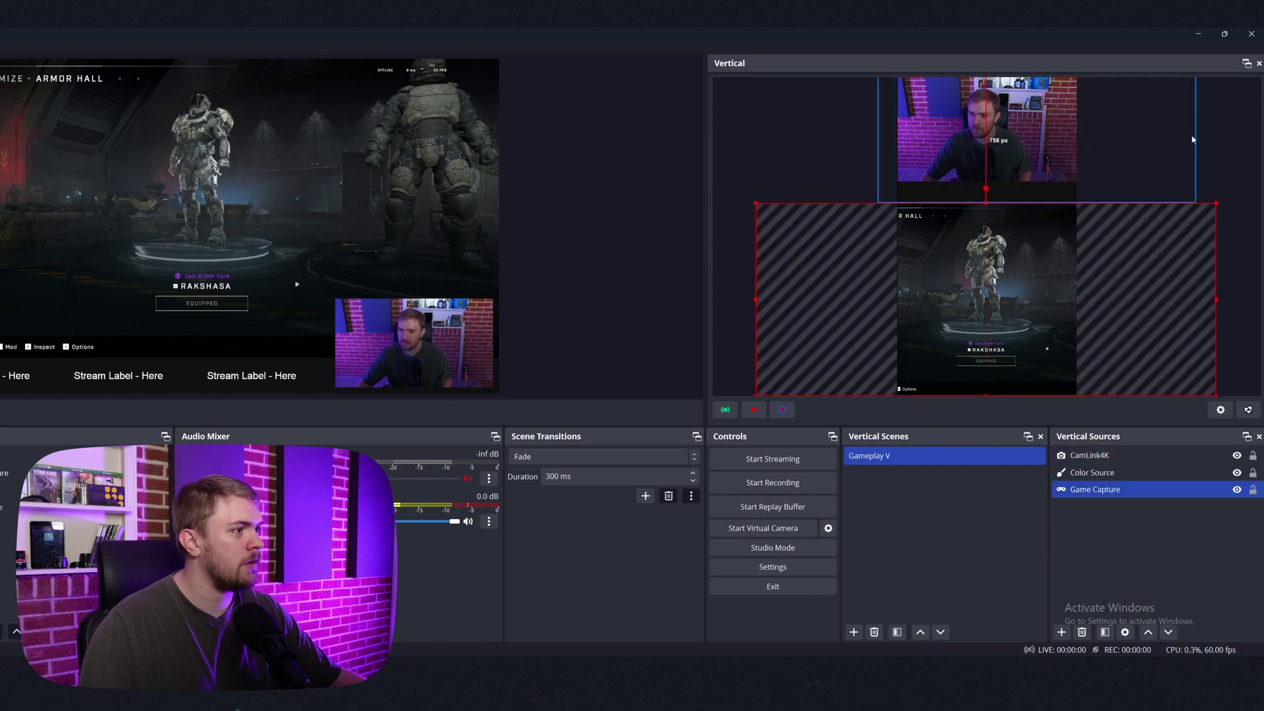
{"action": "left_click", "coordinate": [987, 191]}
{"action": "left_click", "coordinate": [1250, 275]}
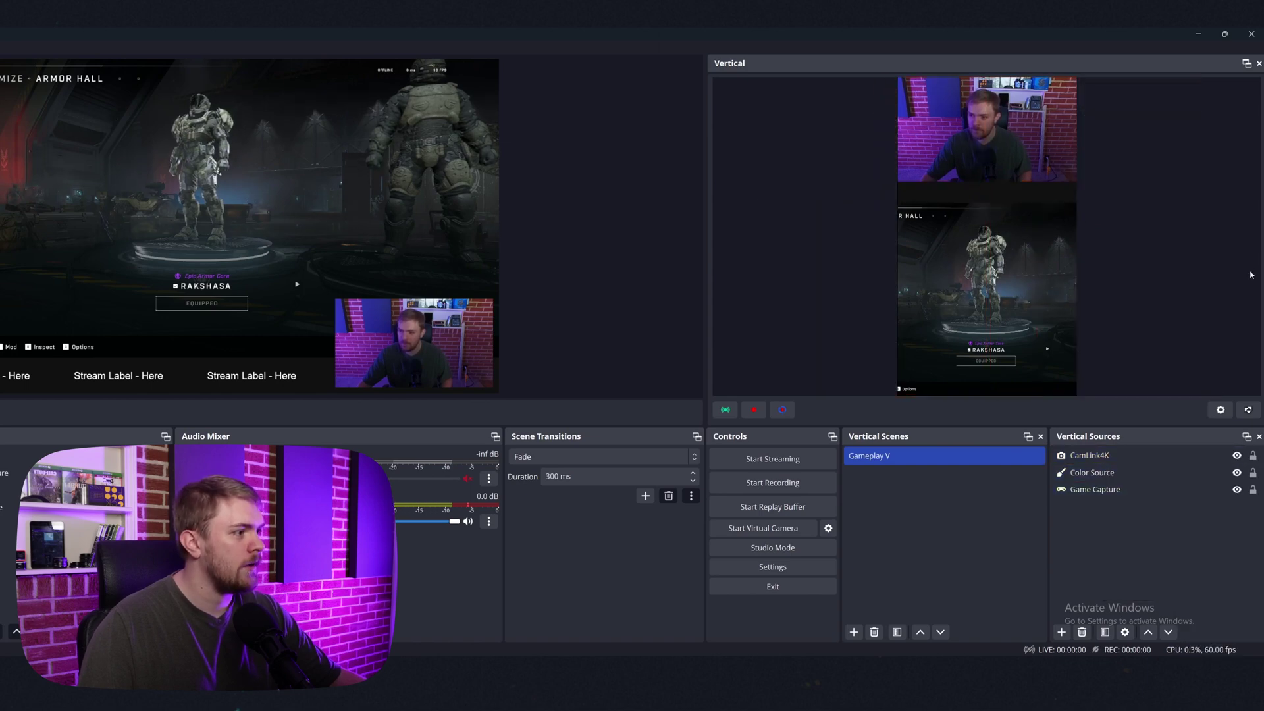
Step: Add the existing 'Stream Label - Here' text, enlarge it and position it under the camera feed
{"action": "left_click", "coordinate": [1069, 632]}
{"action": "mouse_move", "coordinate": [1178, 548]}
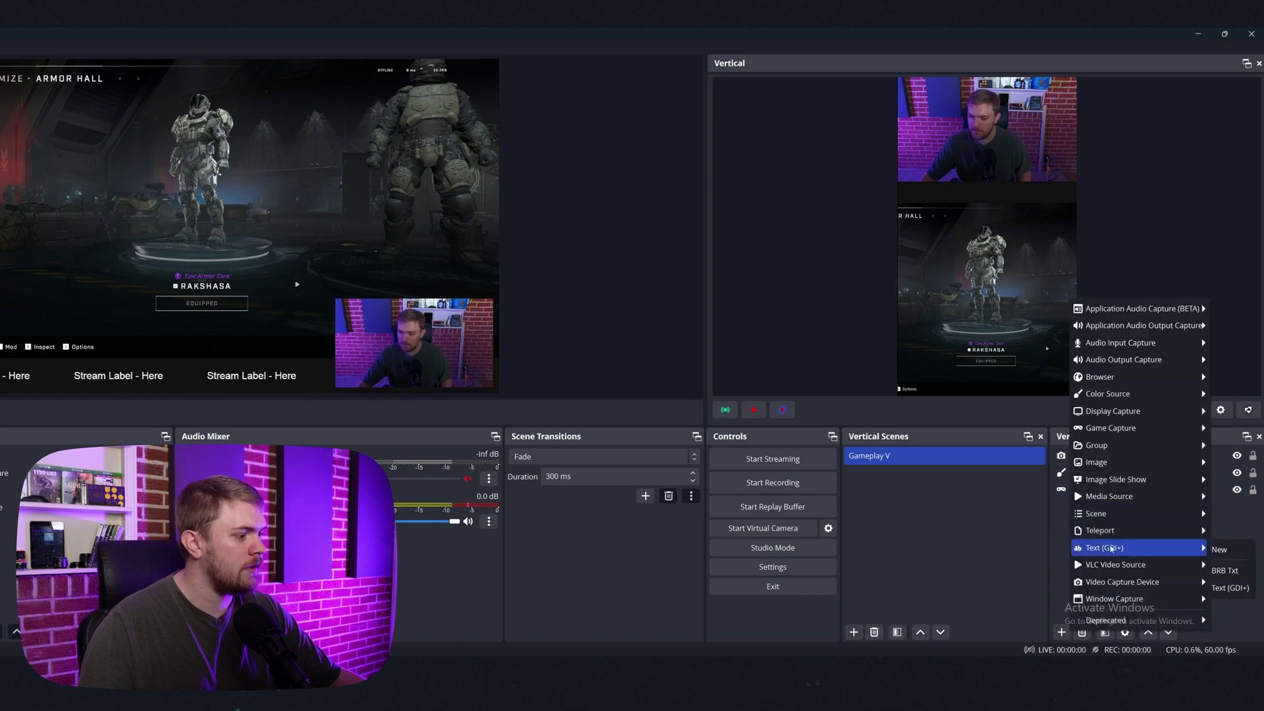
{"action": "left_click", "coordinate": [1229, 588]}
{"action": "left_click_drag", "start_coordinate": [1027, 82], "coordinate": [1042, 197]}
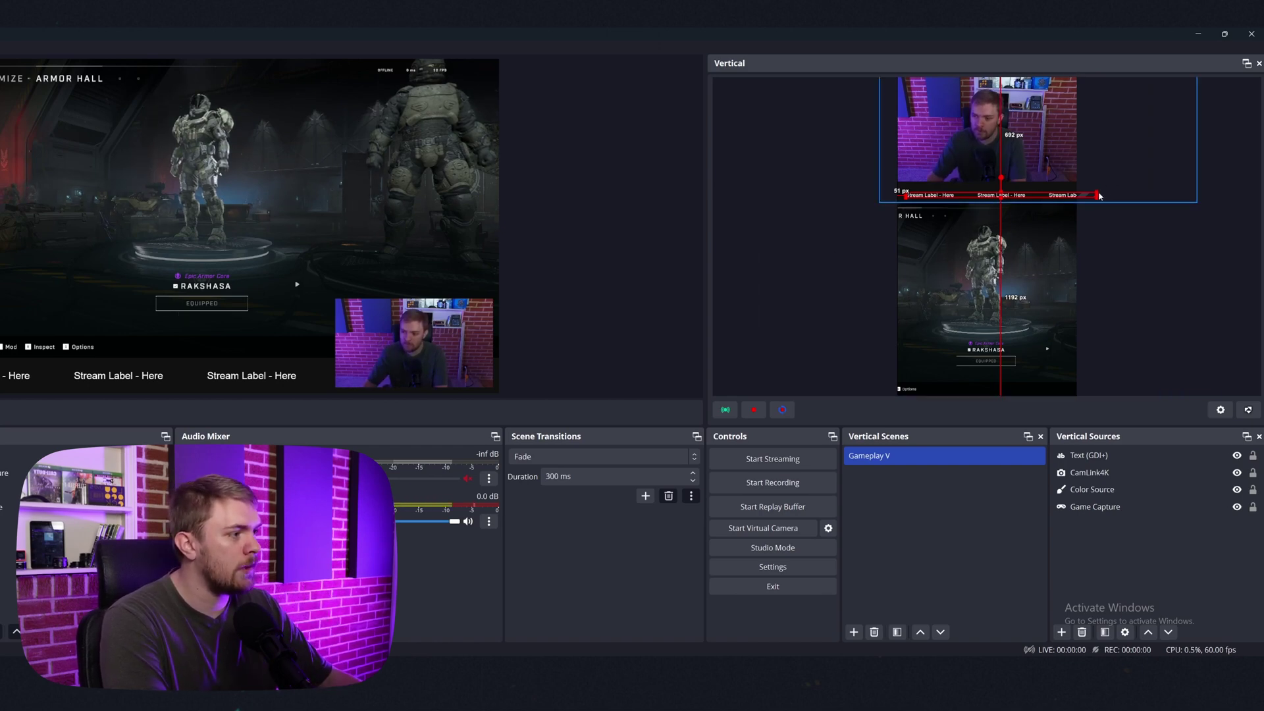
{"action": "left_click_drag", "start_coordinate": [1095, 193], "coordinate": [1125, 179]}
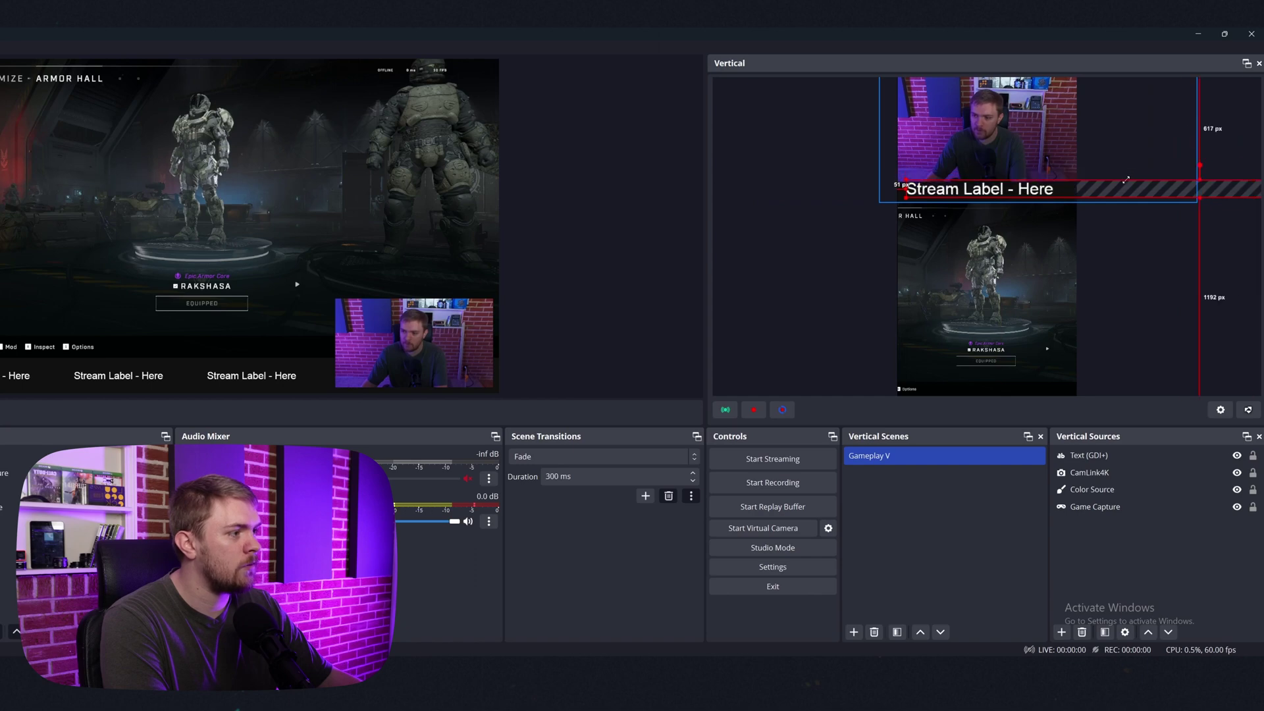
{"action": "left_click_drag", "start_coordinate": [1042, 189], "coordinate": [1045, 190]}
{"action": "left_click", "coordinate": [1117, 249]}
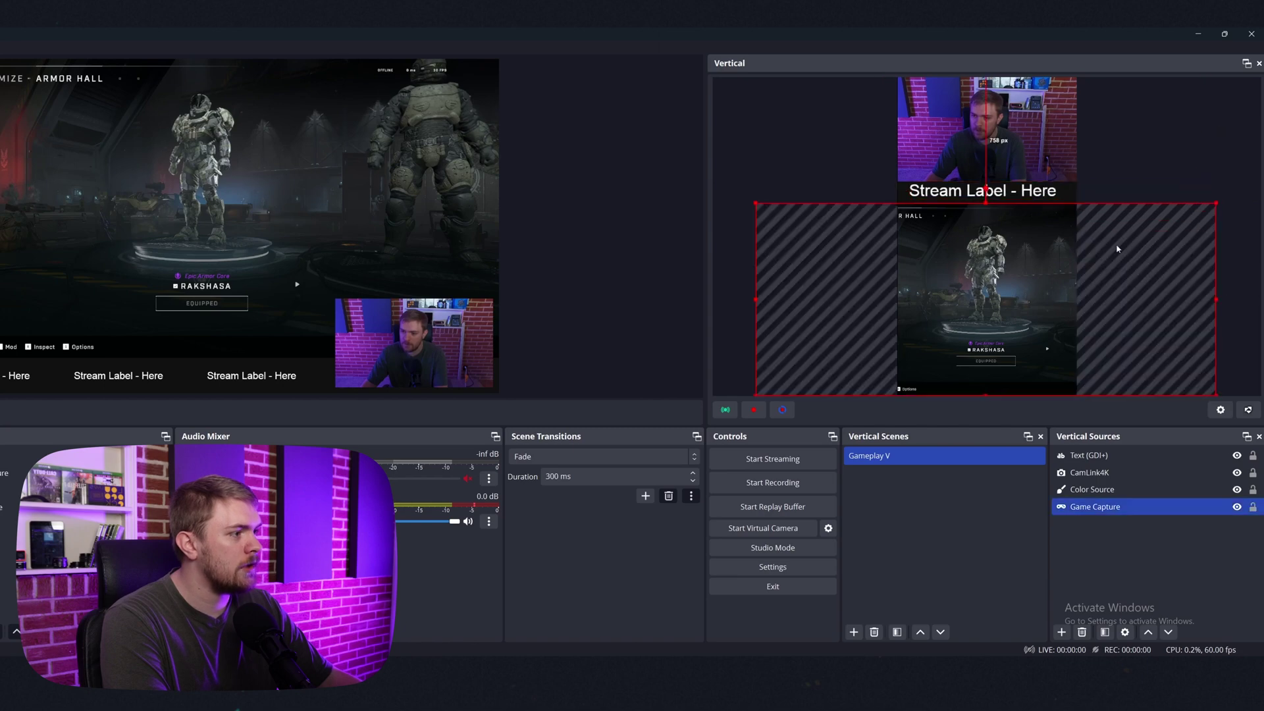
{"action": "left_click", "coordinate": [1208, 138]}
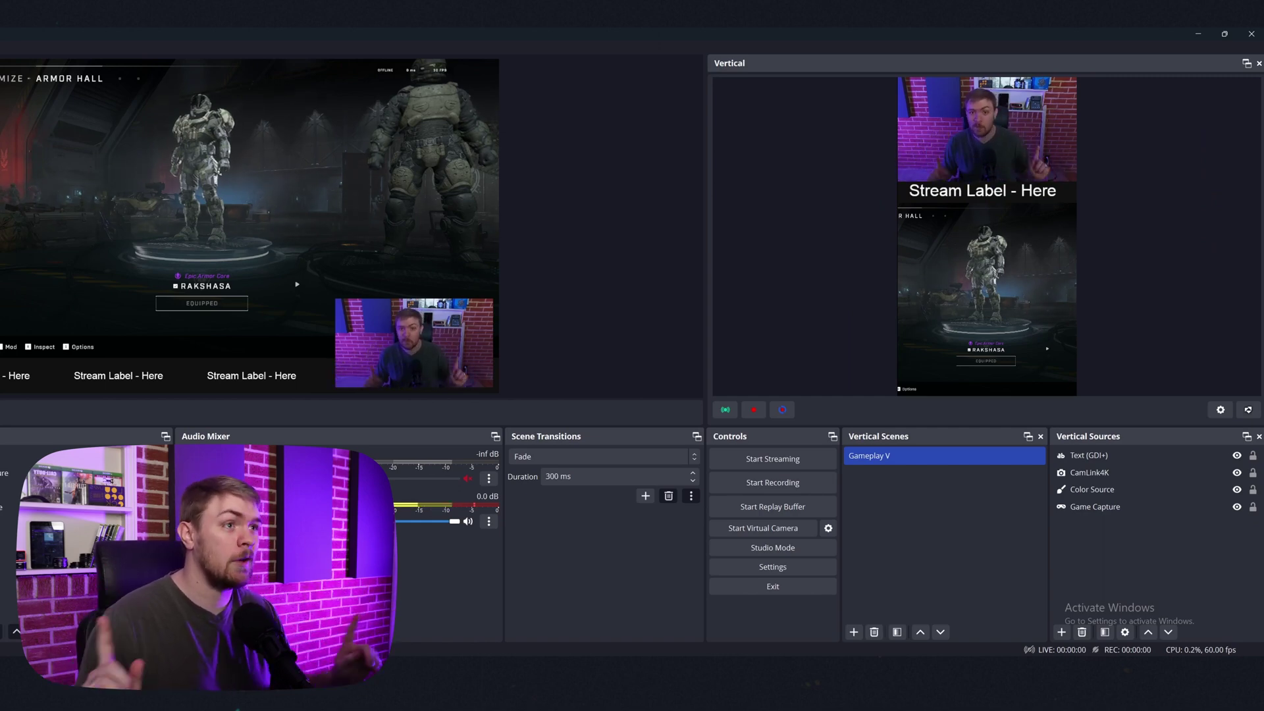
Step: Lock the Text (GDI+), CamLink4K, Color Source and Game Capture sources in Gameplay V
{"action": "left_click", "coordinate": [934, 481]}
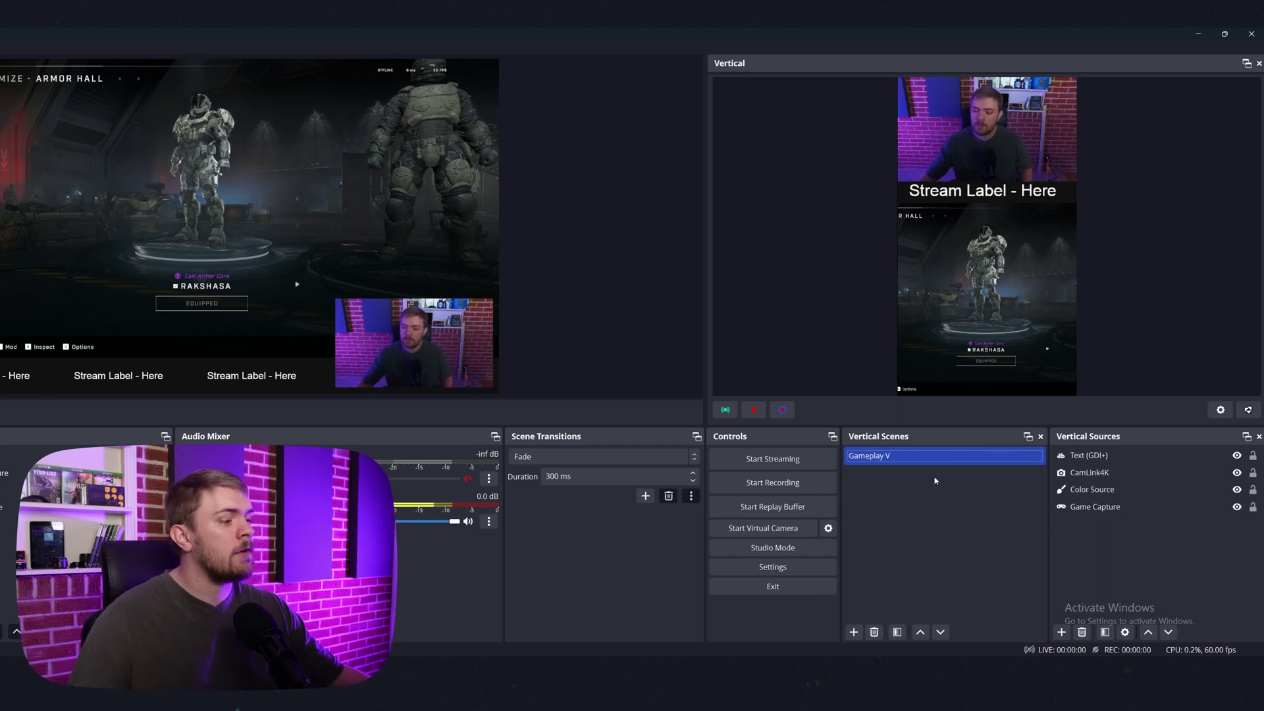
{"action": "left_click", "coordinate": [1252, 456]}
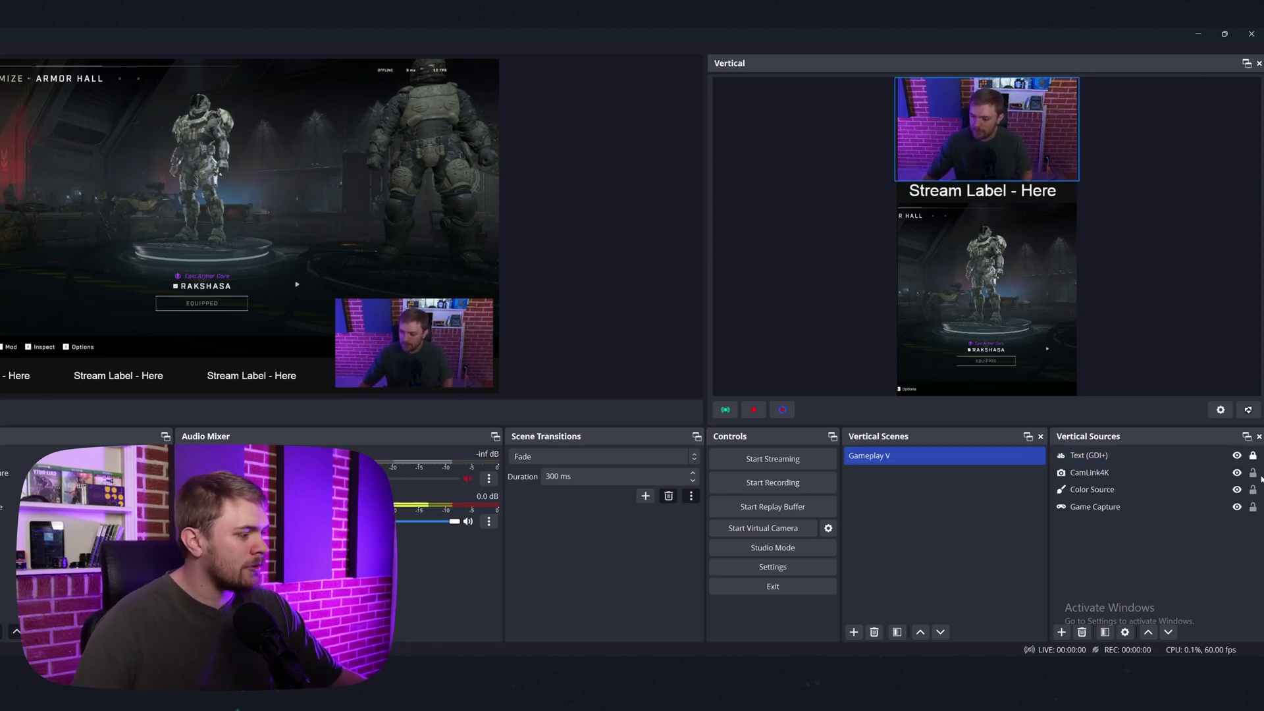
{"action": "left_click", "coordinate": [1252, 472]}
{"action": "left_click", "coordinate": [1252, 489]}
{"action": "left_click", "coordinate": [1252, 507]}
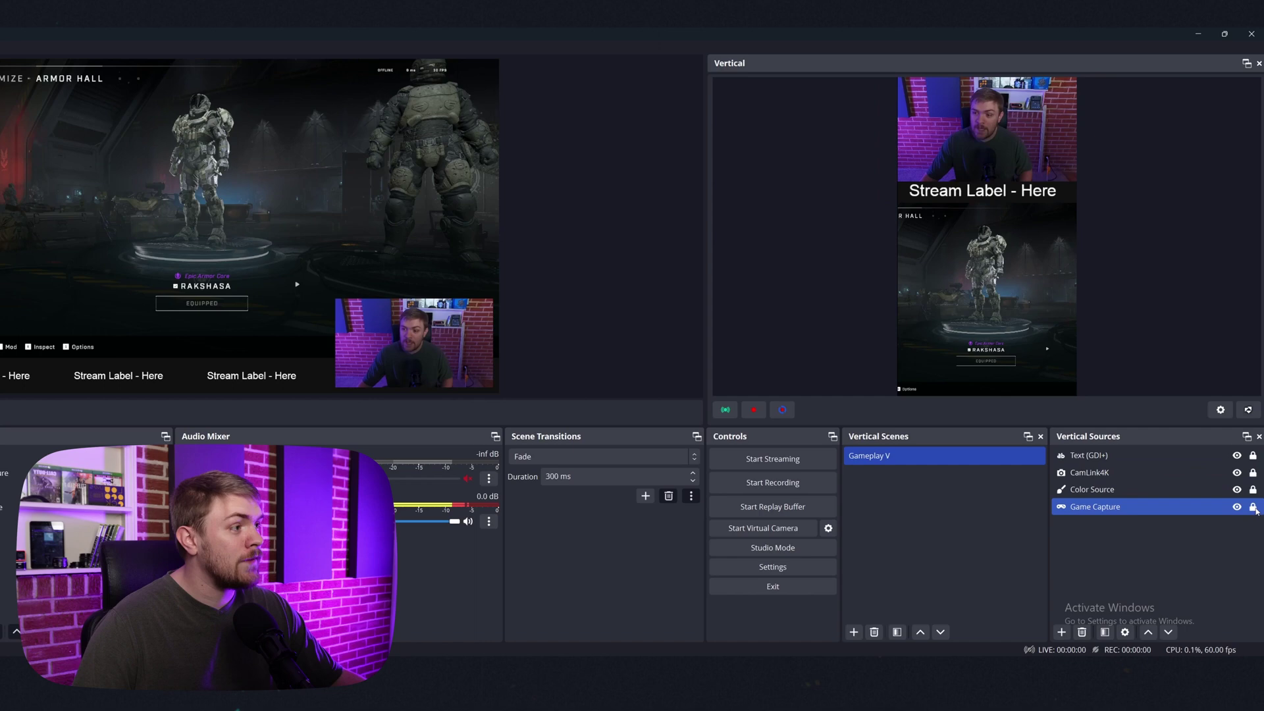
{"action": "left_click", "coordinate": [1125, 216]}
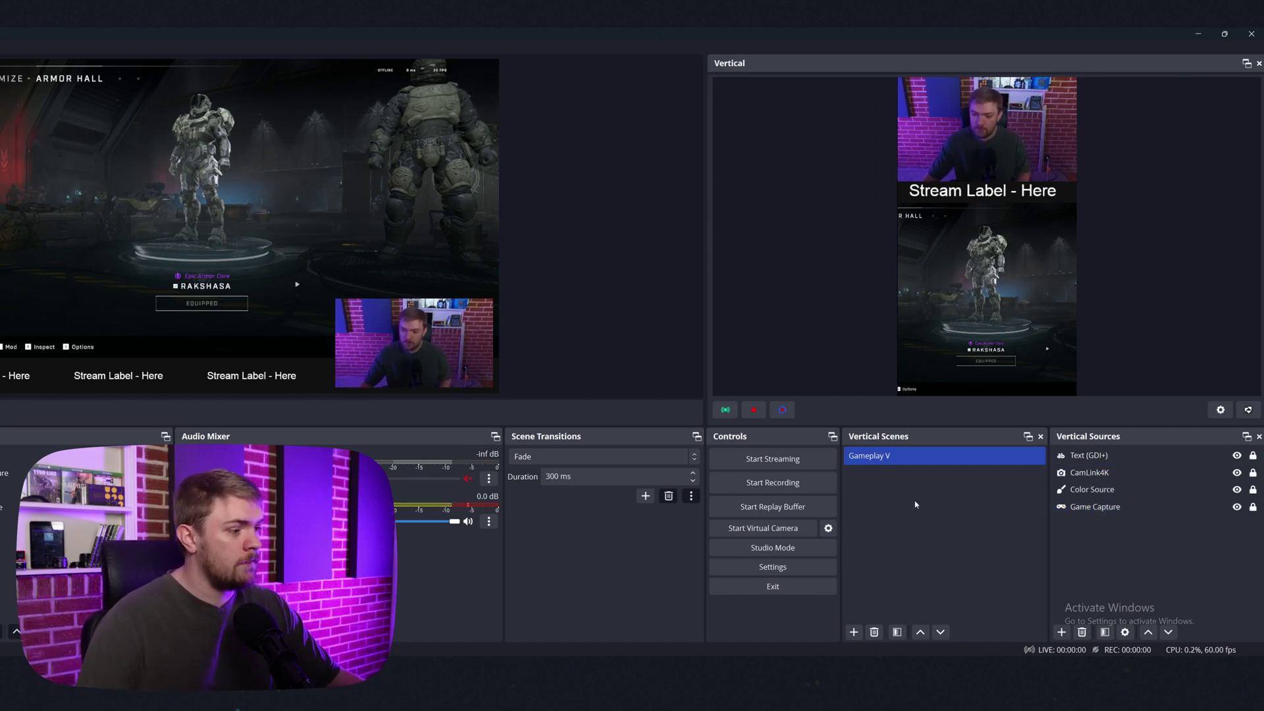
Step: Check that Gameplay V's Linked Scenes has the main Gameplay scene ticked
{"action": "right_click", "coordinate": [919, 451]}
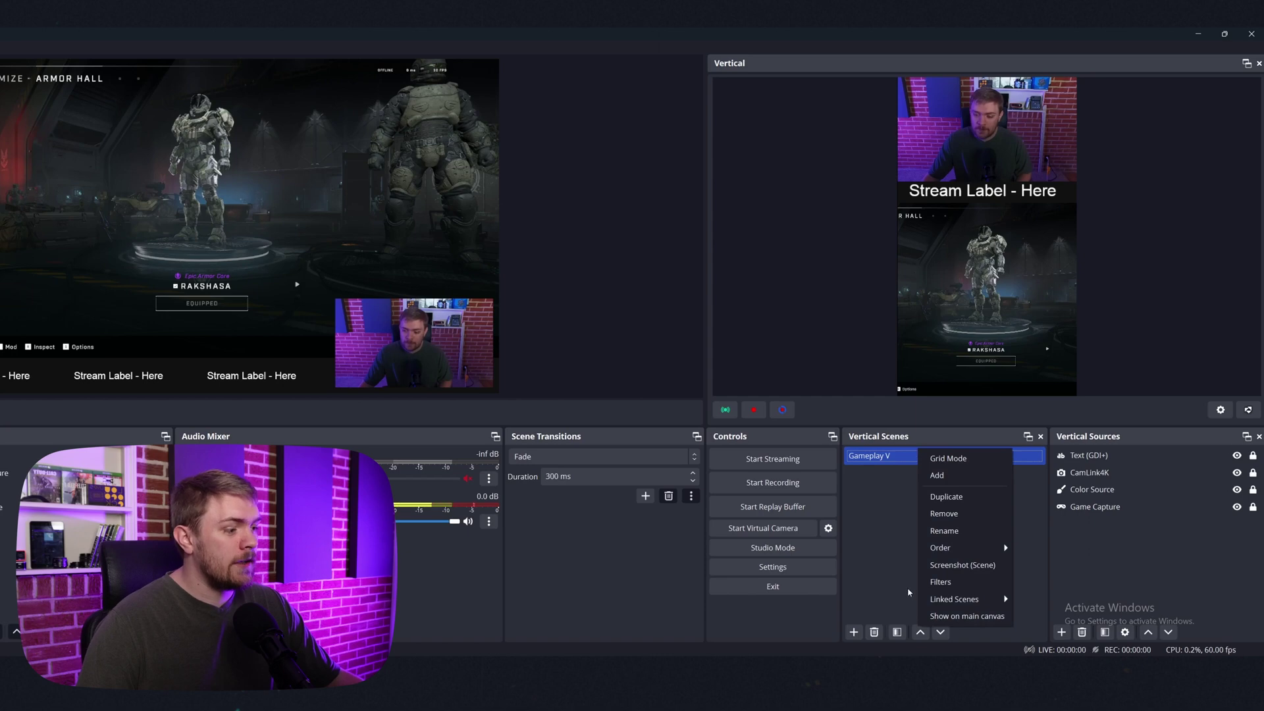
{"action": "mouse_move", "coordinate": [945, 601]}
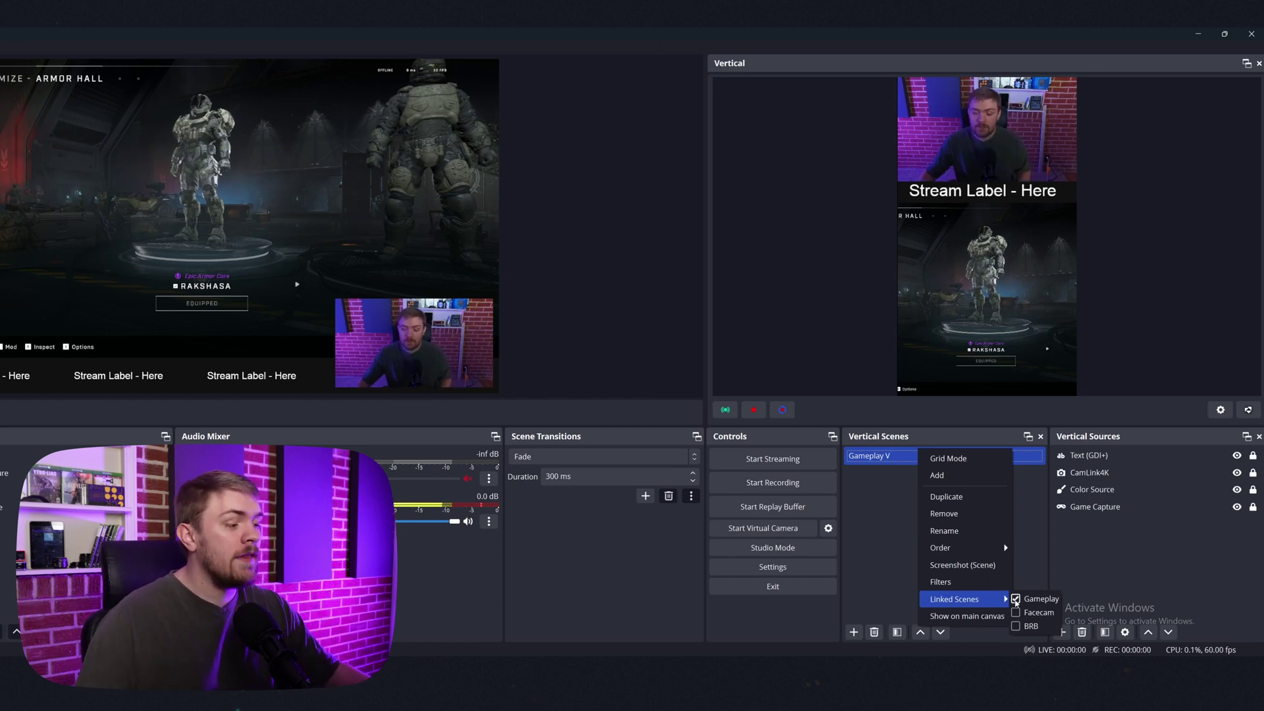
{"action": "left_click", "coordinate": [902, 507]}
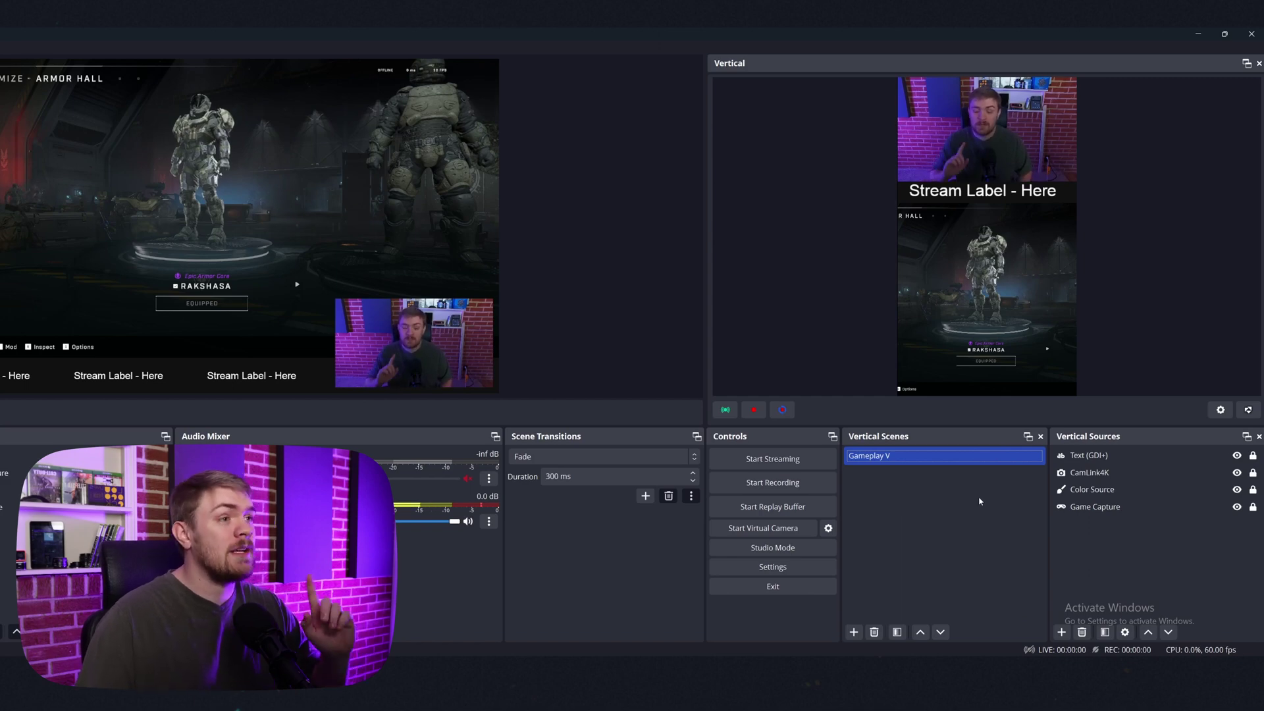
Step: Create a vertical scene called 'Facecam V' from the Vertical Scenes list
{"action": "right_click", "coordinate": [927, 485]}
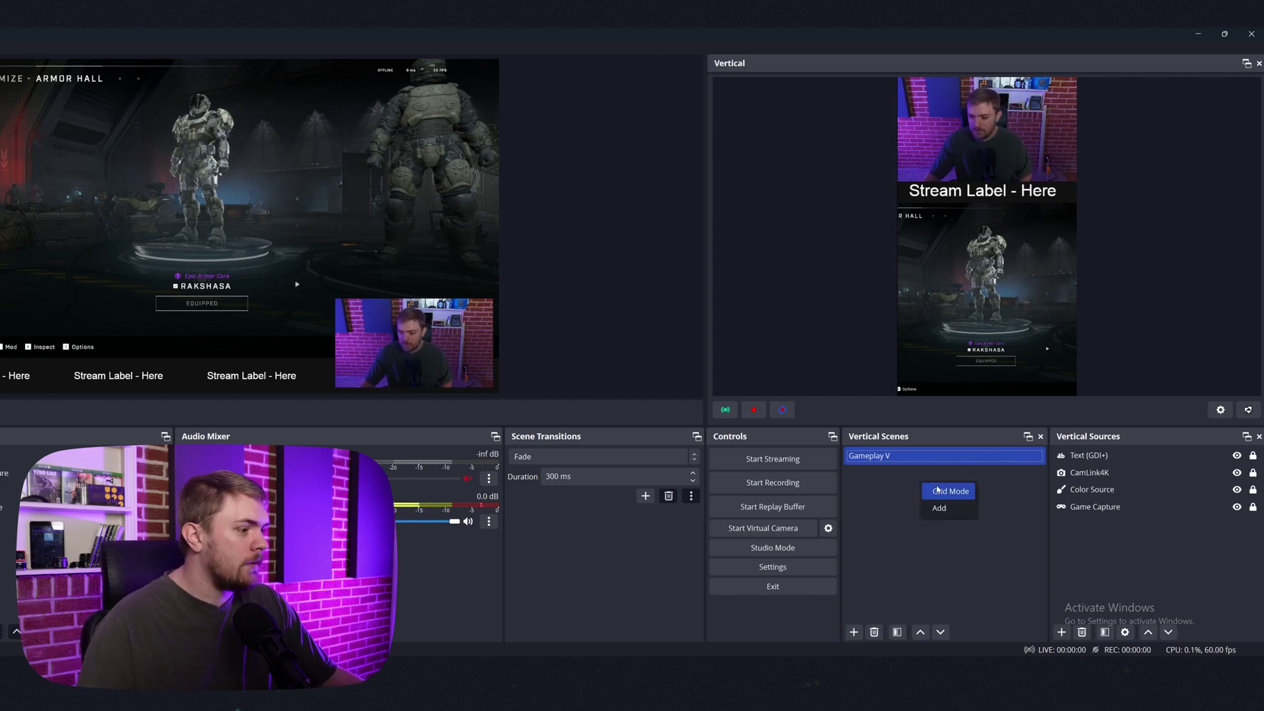
{"action": "left_click", "coordinate": [951, 510]}
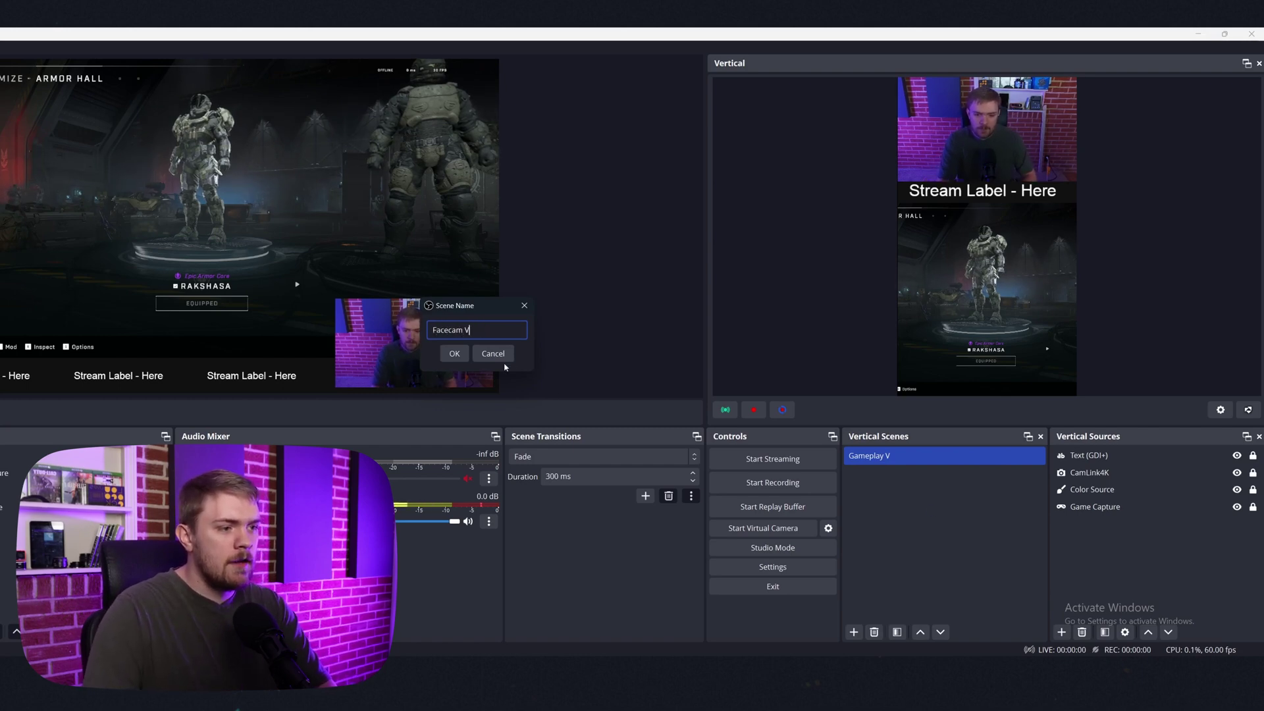
{"action": "key", "text": "Return"}
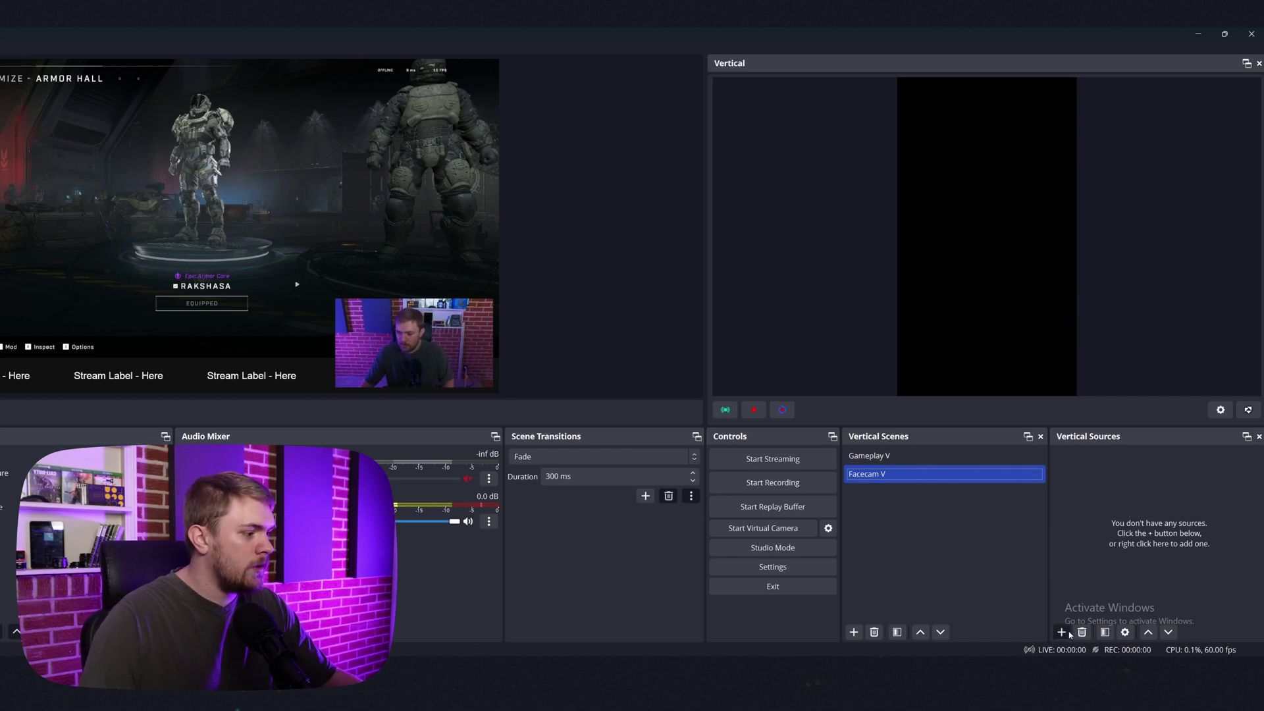
Step: Add the existing CamLink4K camera to Facecam V and move it toward the canvas centre
{"action": "left_click", "coordinate": [1066, 632]}
{"action": "mouse_move", "coordinate": [1172, 583]}
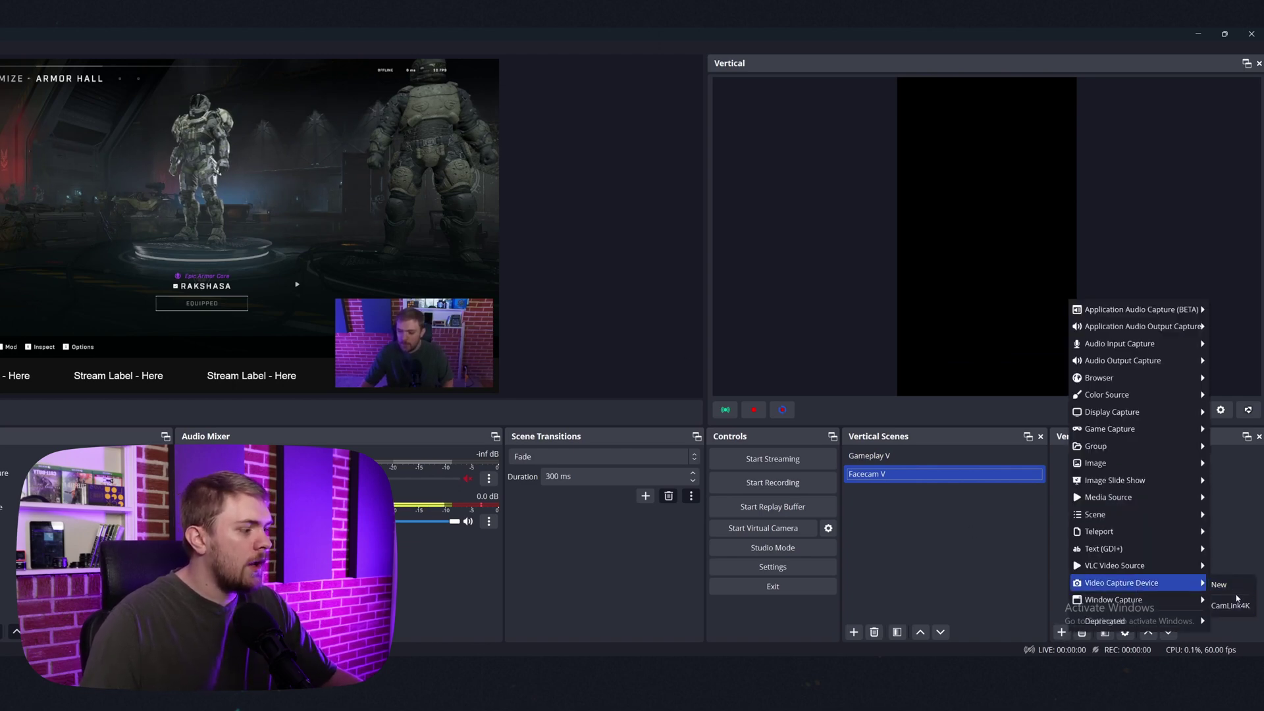
{"action": "left_click", "coordinate": [1237, 597]}
{"action": "left_click", "coordinate": [1062, 632]}
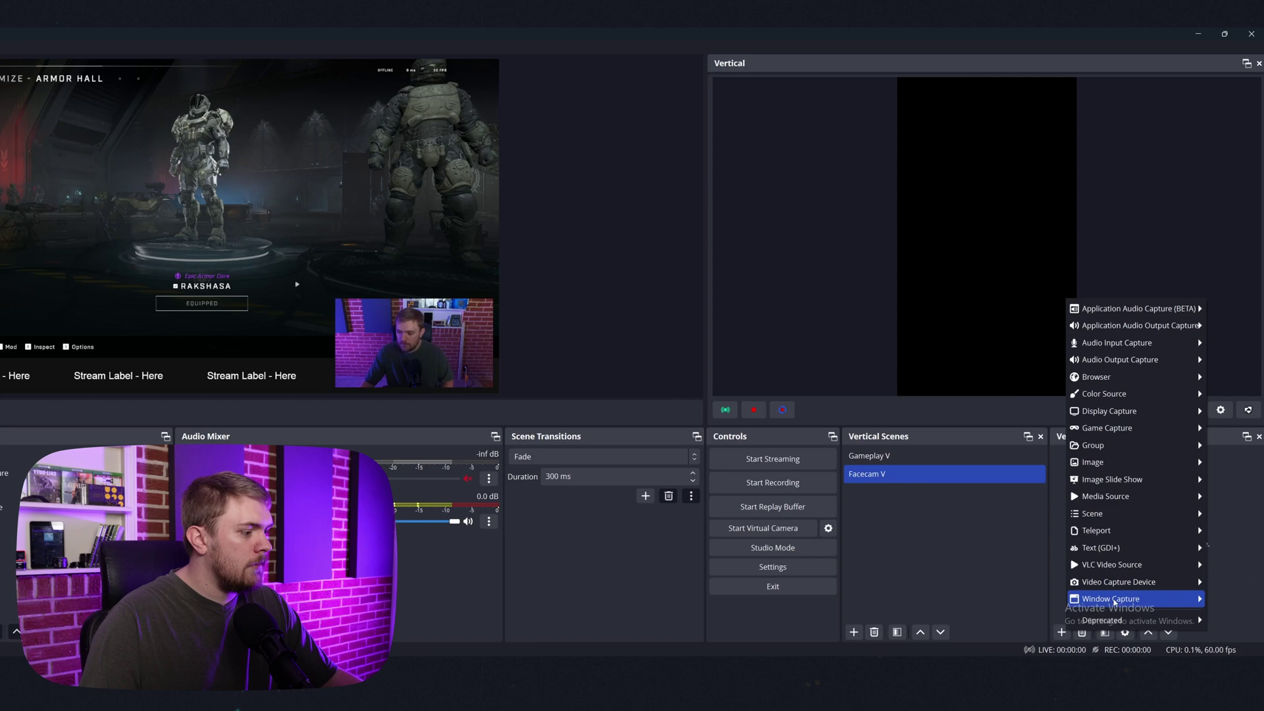
{"action": "mouse_move", "coordinate": [1158, 581]}
{"action": "left_click", "coordinate": [1228, 604]}
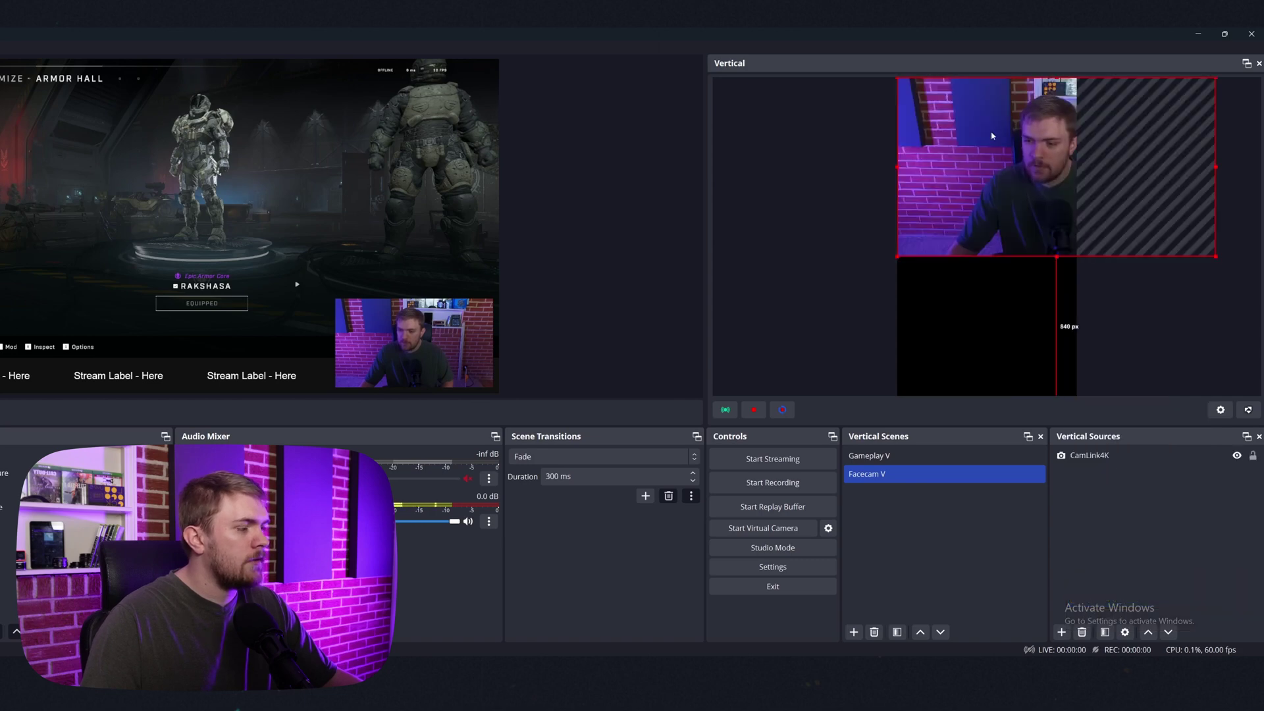
{"action": "left_click_drag", "start_coordinate": [992, 136], "coordinate": [931, 193]}
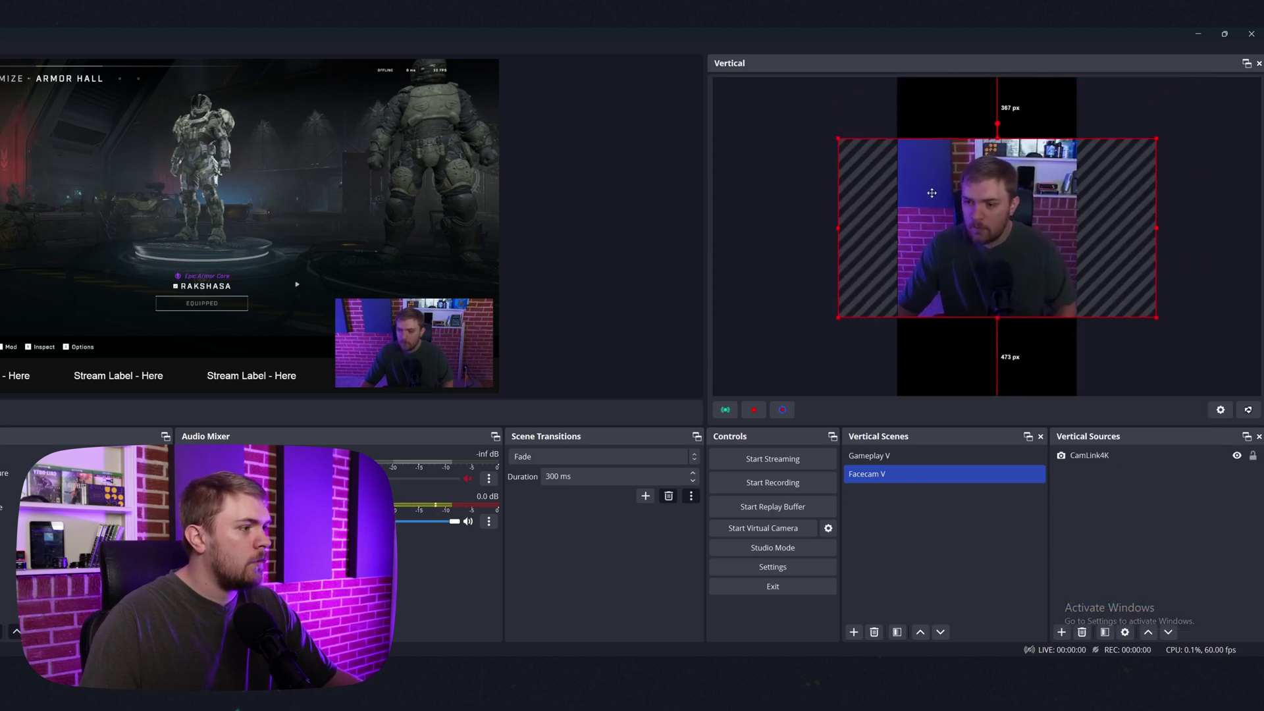
Step: Resize the camera feed and centre it vertically on the canvas
{"action": "left_click", "coordinate": [1259, 251]}
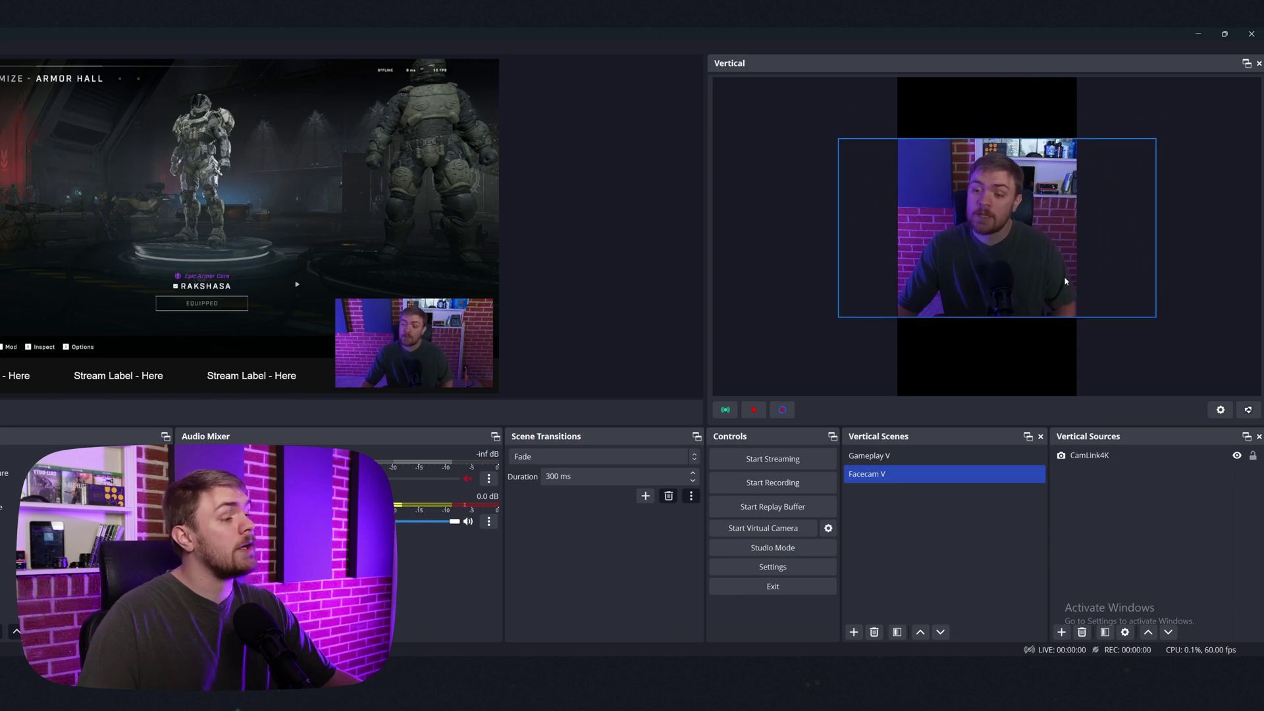
{"action": "left_click", "coordinate": [1017, 277]}
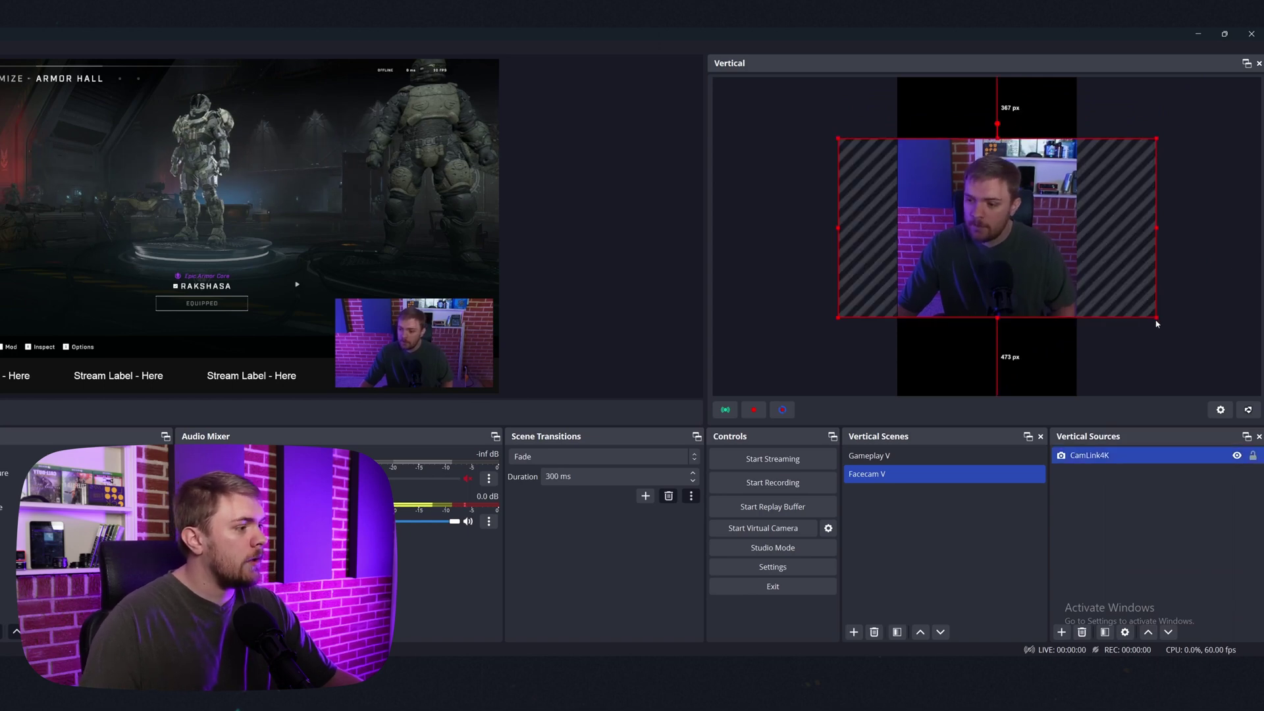
{"action": "left_click_drag", "start_coordinate": [1156, 317], "coordinate": [1254, 395]}
{"action": "left_click_drag", "start_coordinate": [1102, 389], "coordinate": [965, 310]}
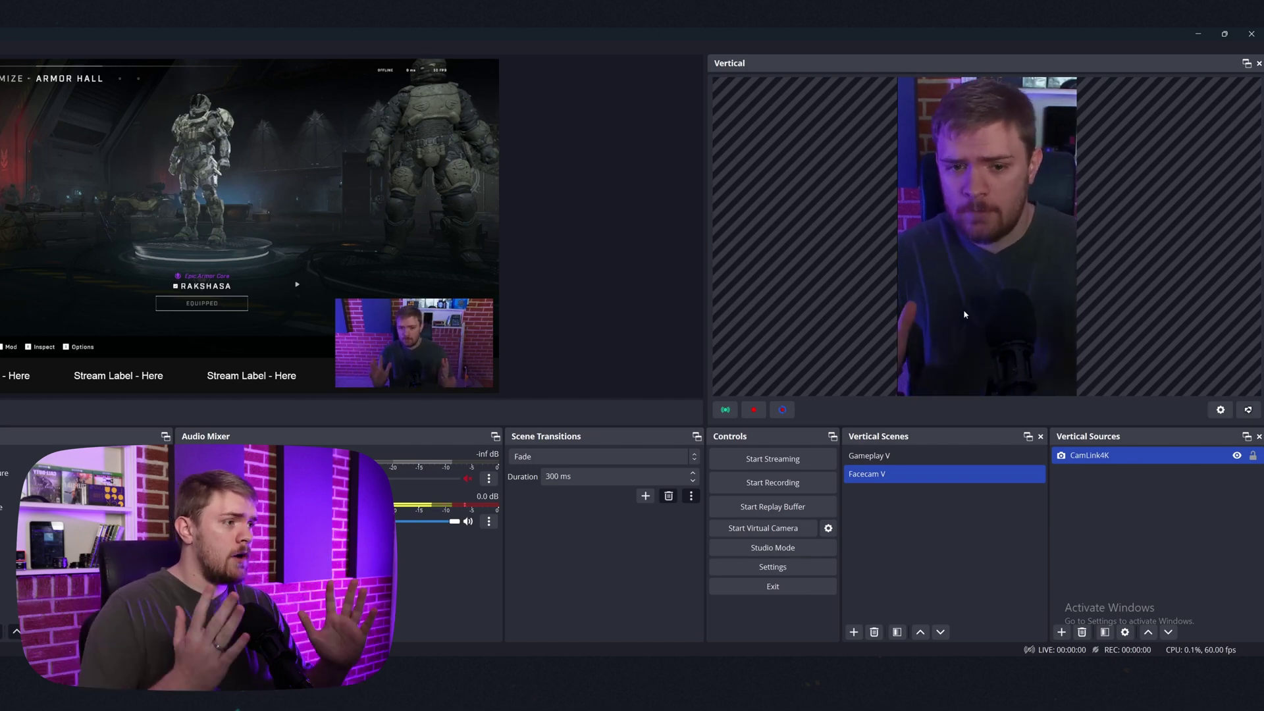
{"action": "left_click_drag", "start_coordinate": [1011, 278], "coordinate": [971, 154]}
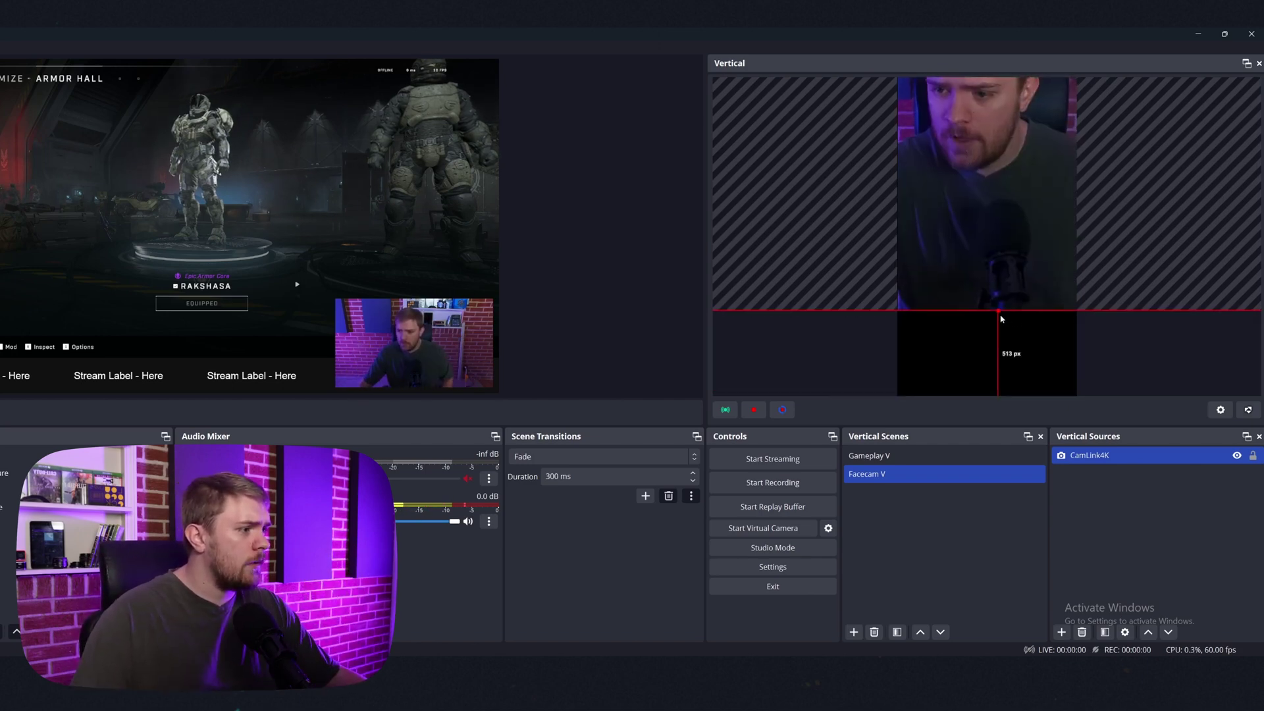
{"action": "left_click_drag", "start_coordinate": [999, 310], "coordinate": [998, 262]}
{"action": "left_click_drag", "start_coordinate": [1058, 229], "coordinate": [1064, 297]}
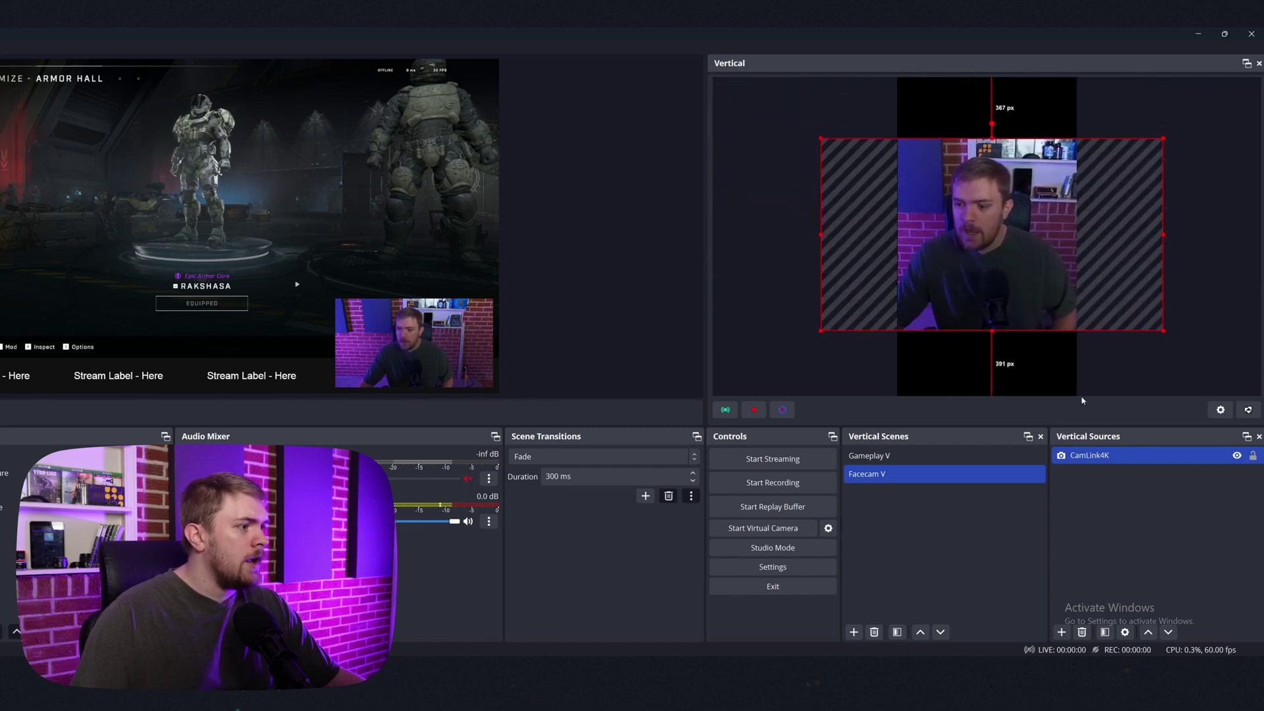
Step: Add the existing Color Source and stretch it to cover the whole vertical canvas
{"action": "left_click", "coordinate": [1061, 632]}
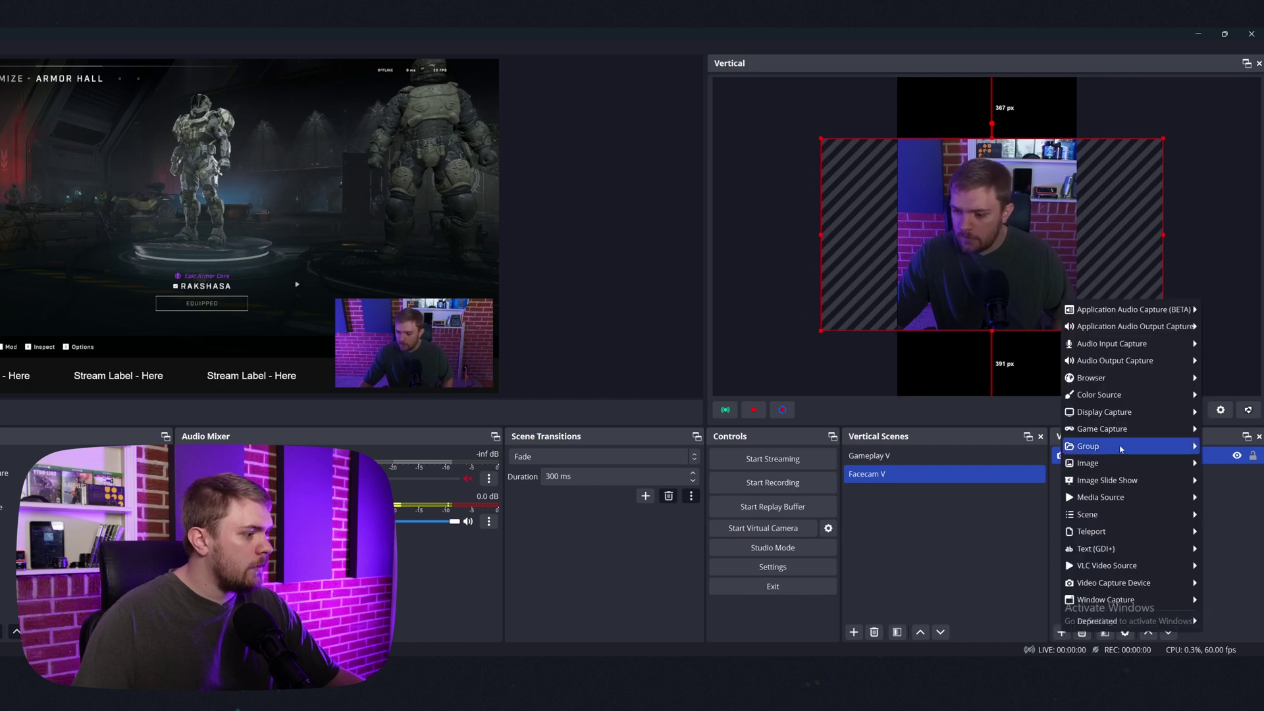
{"action": "mouse_move", "coordinate": [1151, 392]}
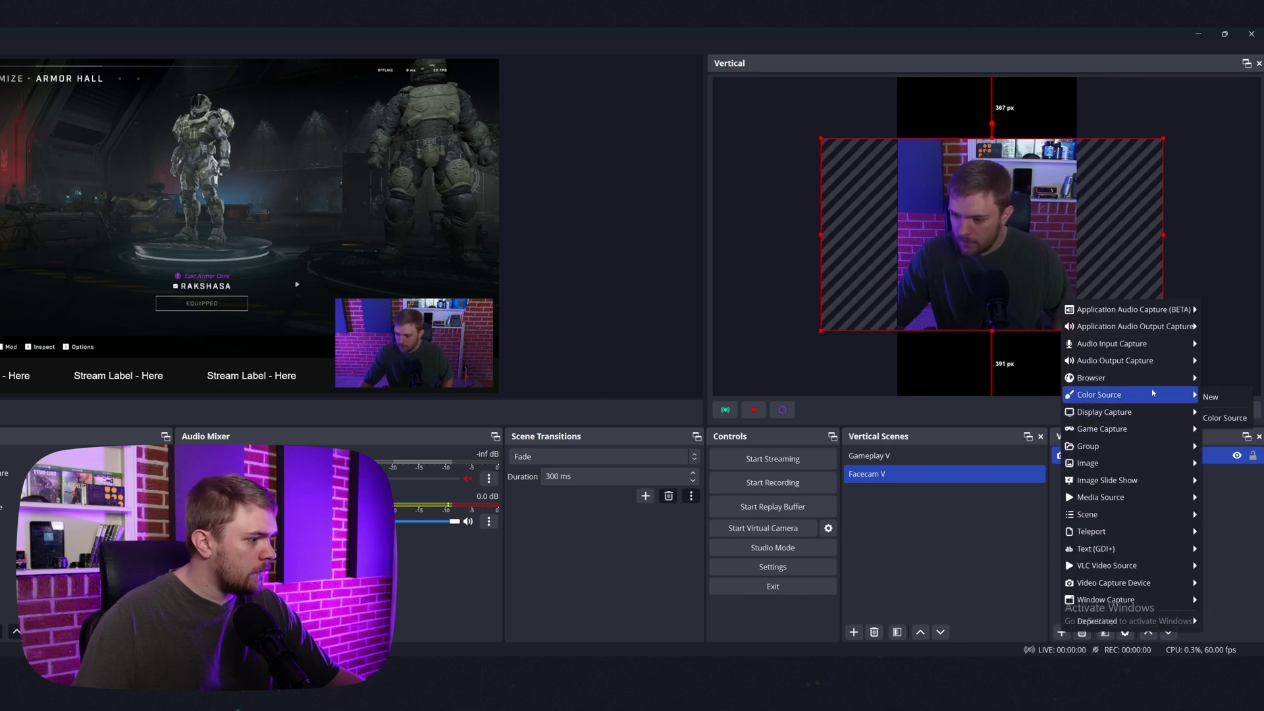
{"action": "left_click", "coordinate": [1224, 418]}
{"action": "left_click_drag", "start_coordinate": [1066, 183], "coordinate": [1007, 191]}
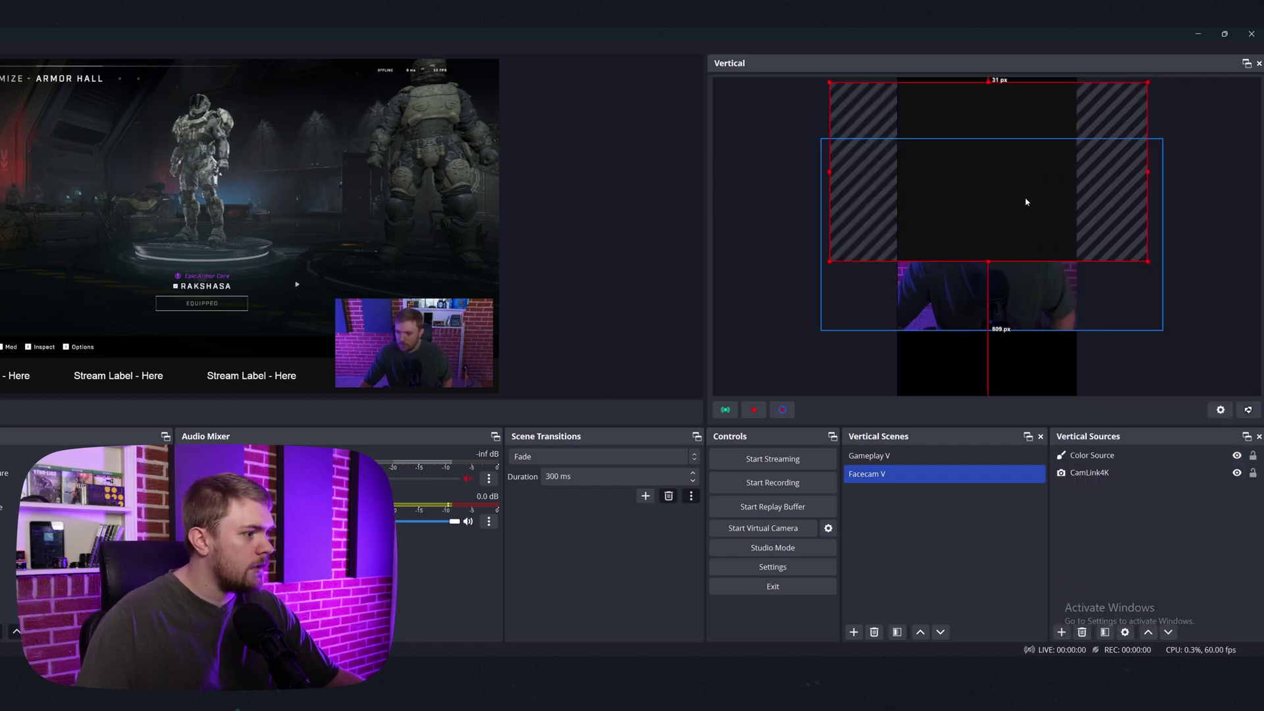
{"action": "left_click", "coordinate": [1146, 265]}
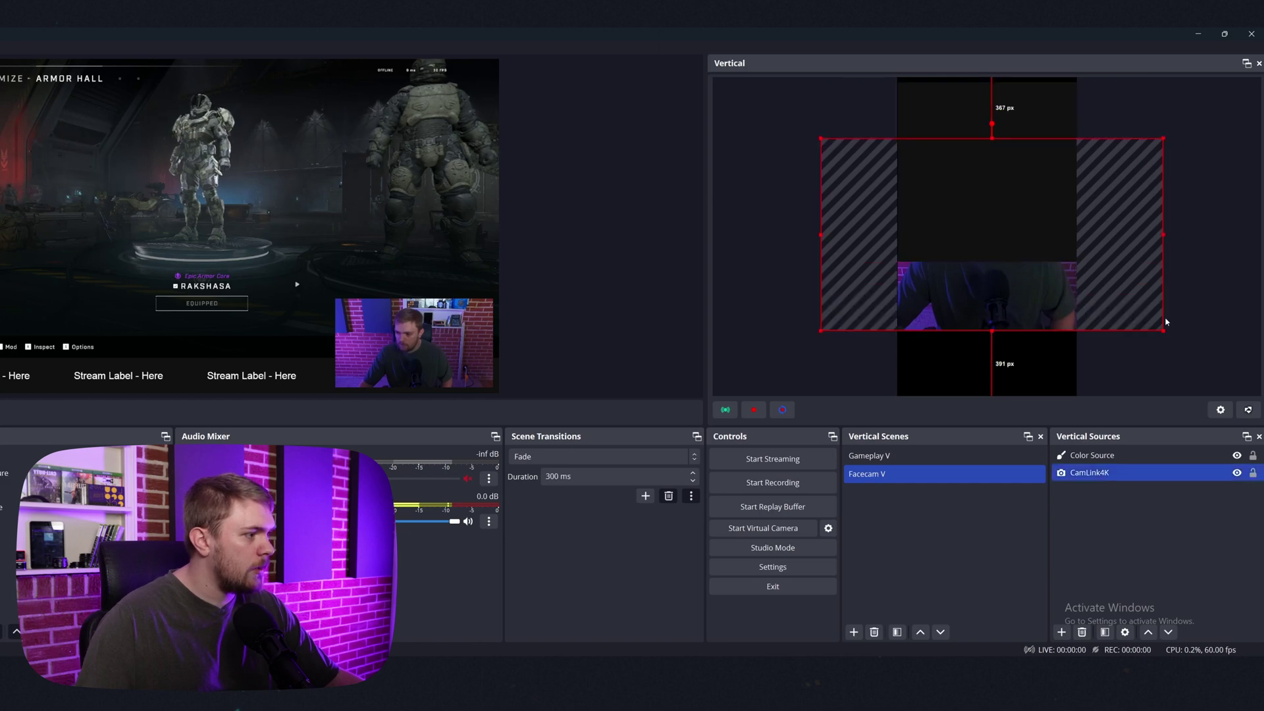
{"action": "left_click", "coordinate": [1128, 229]}
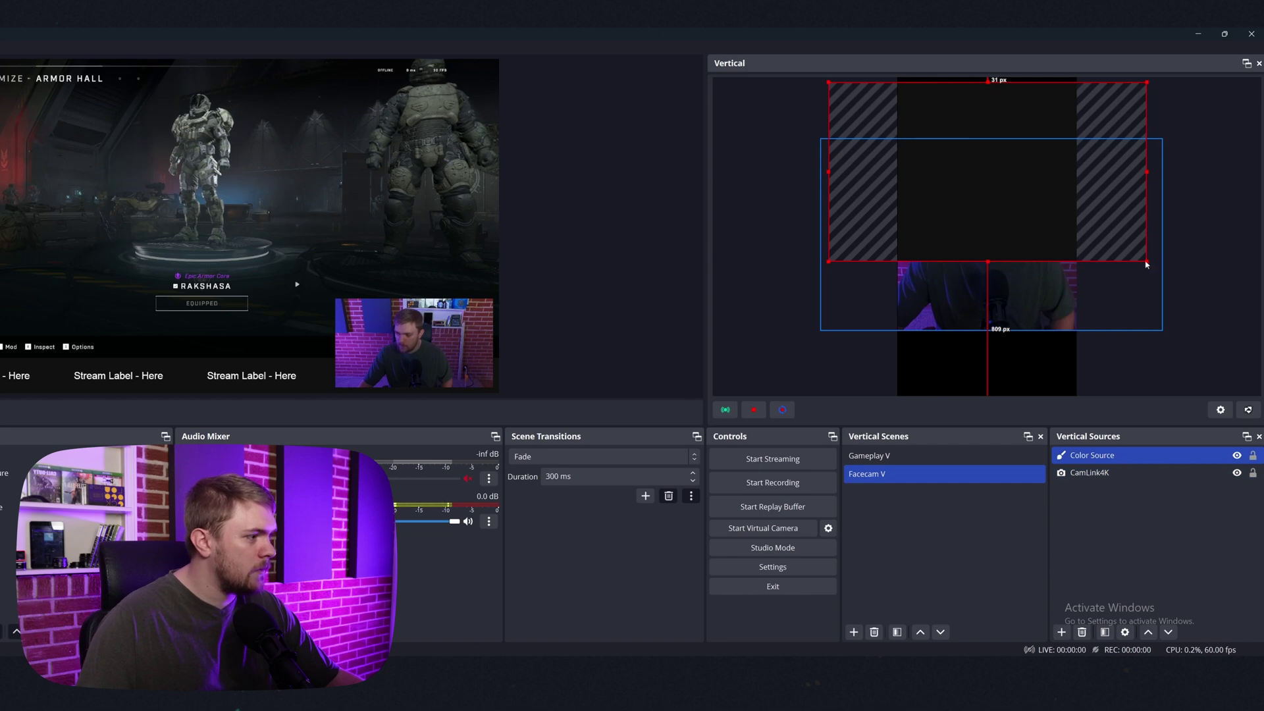
{"action": "left_click_drag", "start_coordinate": [1146, 262], "coordinate": [1262, 401]}
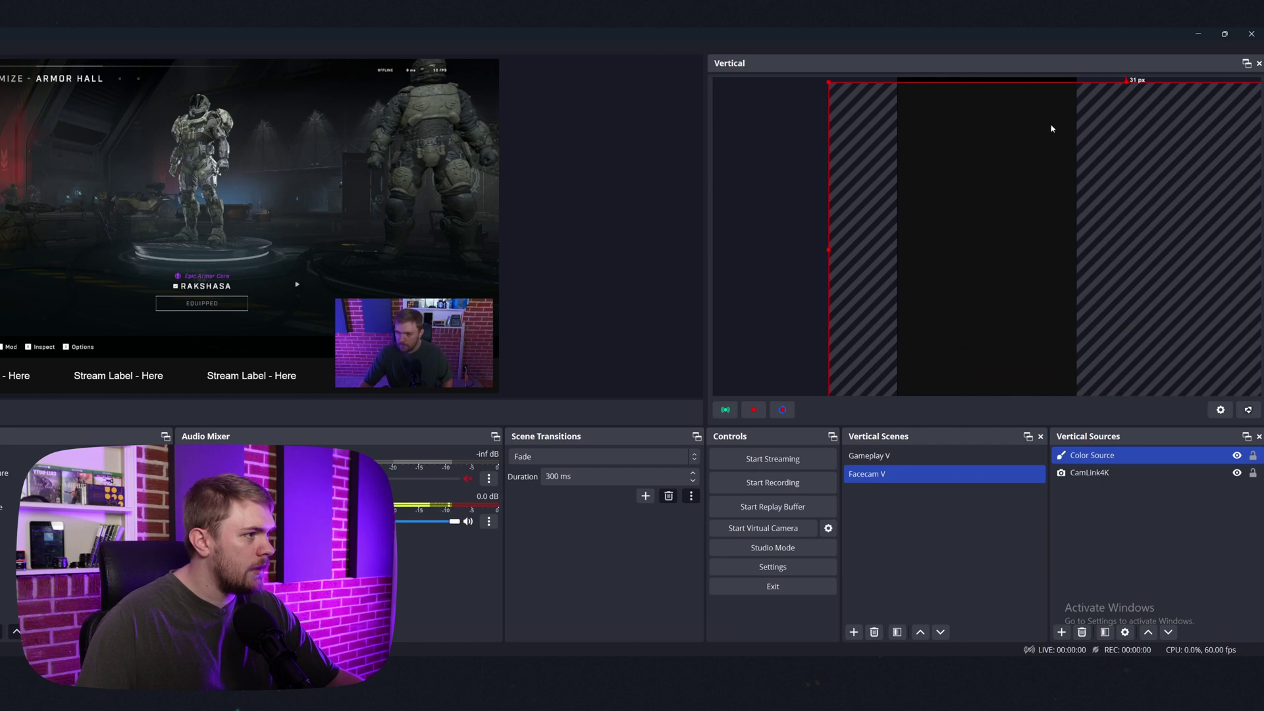
{"action": "left_click_drag", "start_coordinate": [1052, 124], "coordinate": [935, 89]}
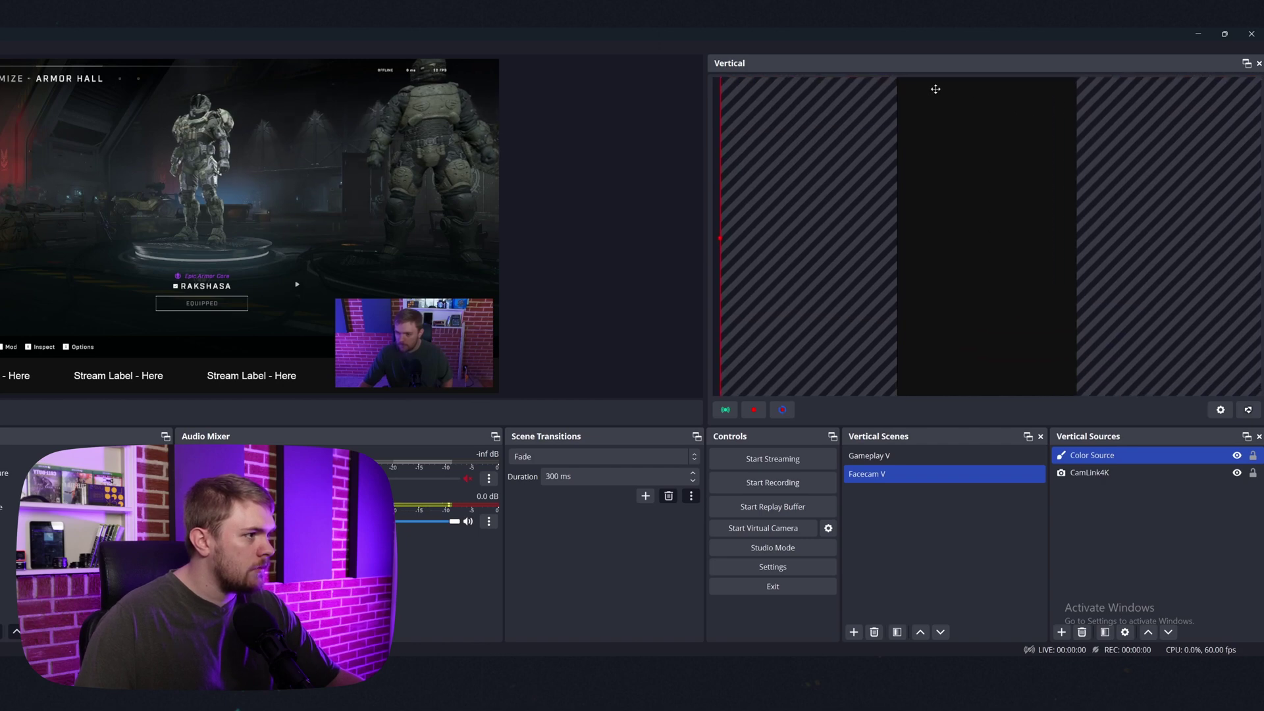
Step: Select the CamLink4K source, then the Halo Infinite capture and other main scene sources
{"action": "left_click", "coordinate": [1092, 473]}
{"action": "left_click", "coordinate": [1092, 455]}
{"action": "left_click", "coordinate": [1089, 472]}
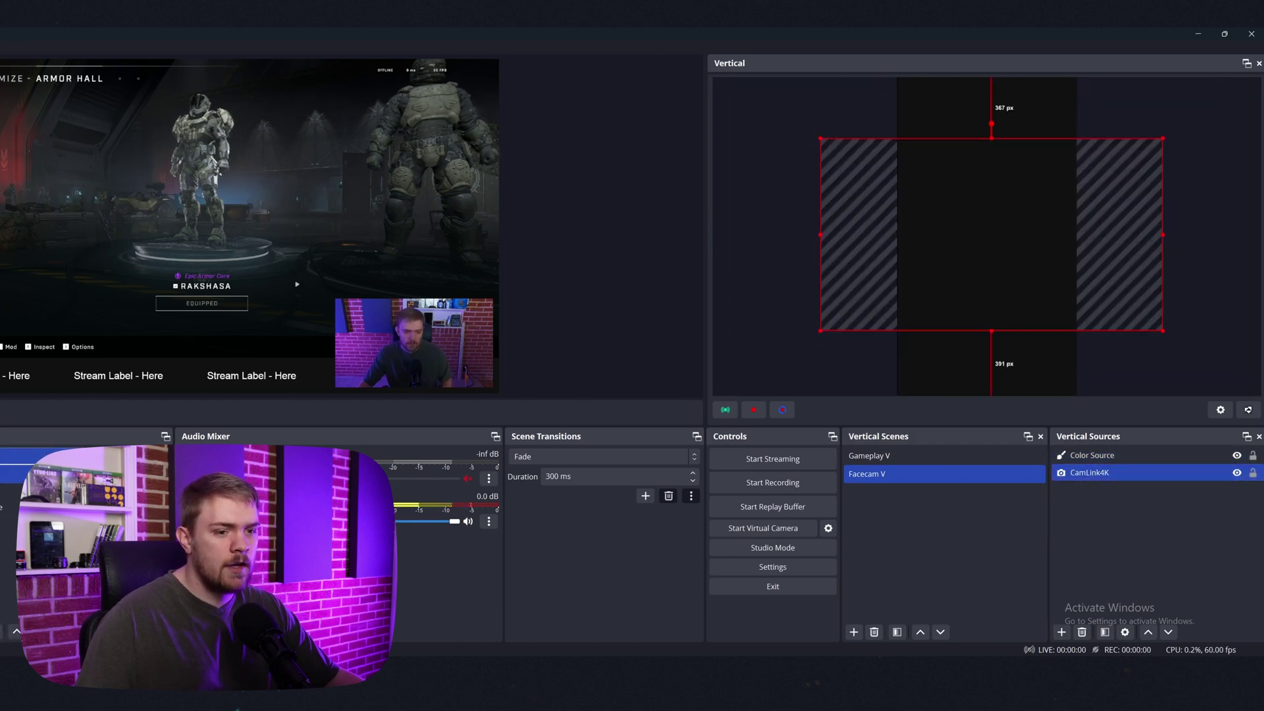
{"action": "left_click", "coordinate": [20, 454]}
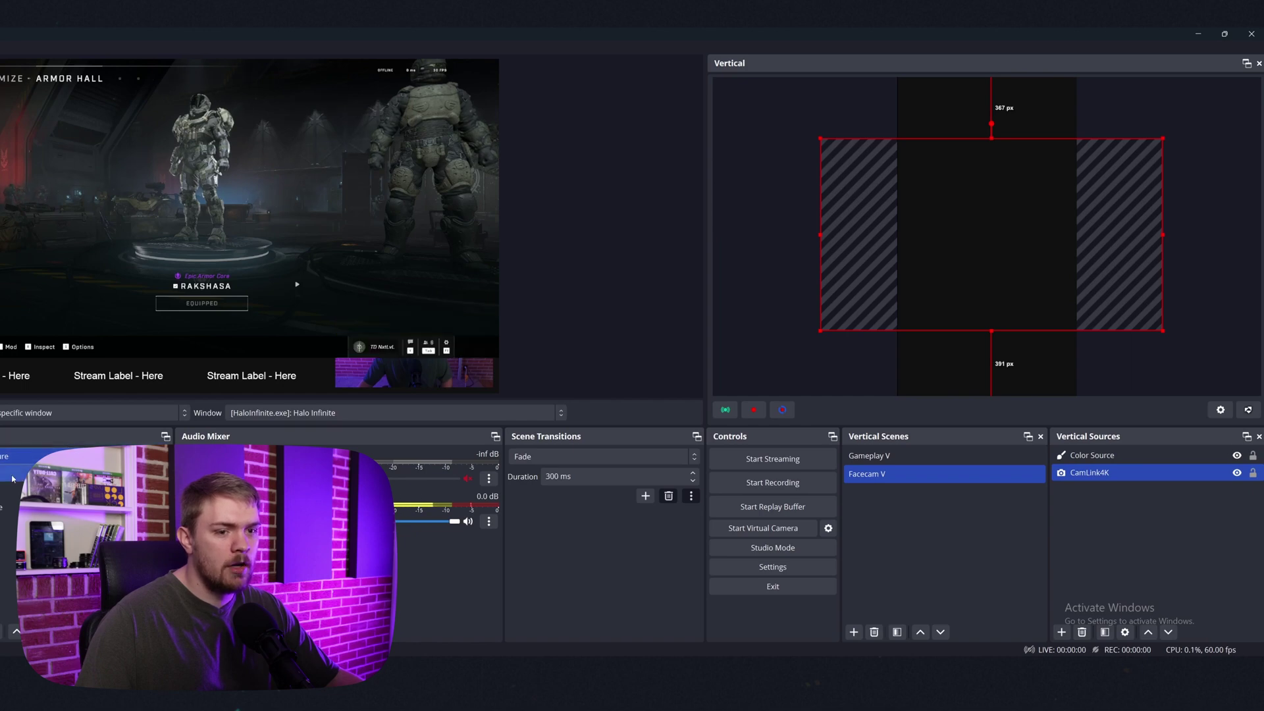
{"action": "left_click", "coordinate": [12, 475]}
{"action": "left_click_drag", "start_coordinate": [4, 474], "coordinate": [2, 461]}
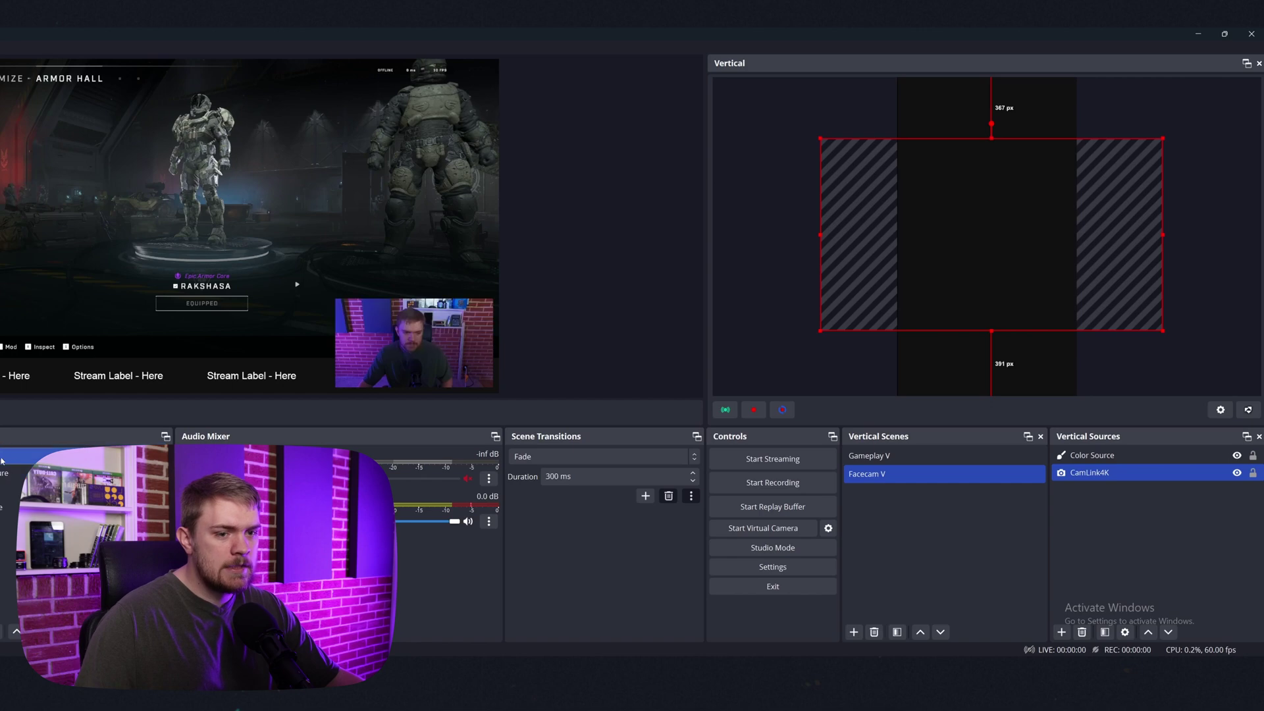
Step: Move the Color Source below the CamLink4K camera in the source order
{"action": "right_click", "coordinate": [1098, 460]}
{"action": "mouse_move", "coordinate": [1131, 525]}
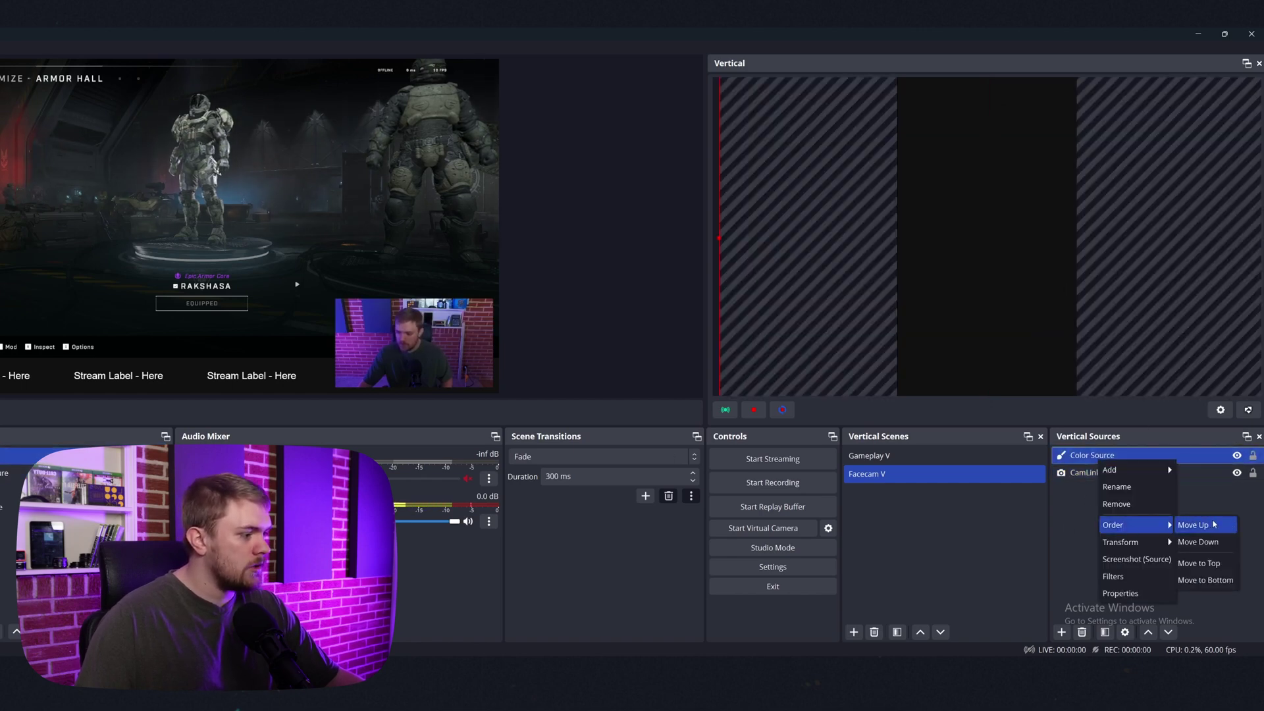
{"action": "left_click", "coordinate": [1197, 541]}
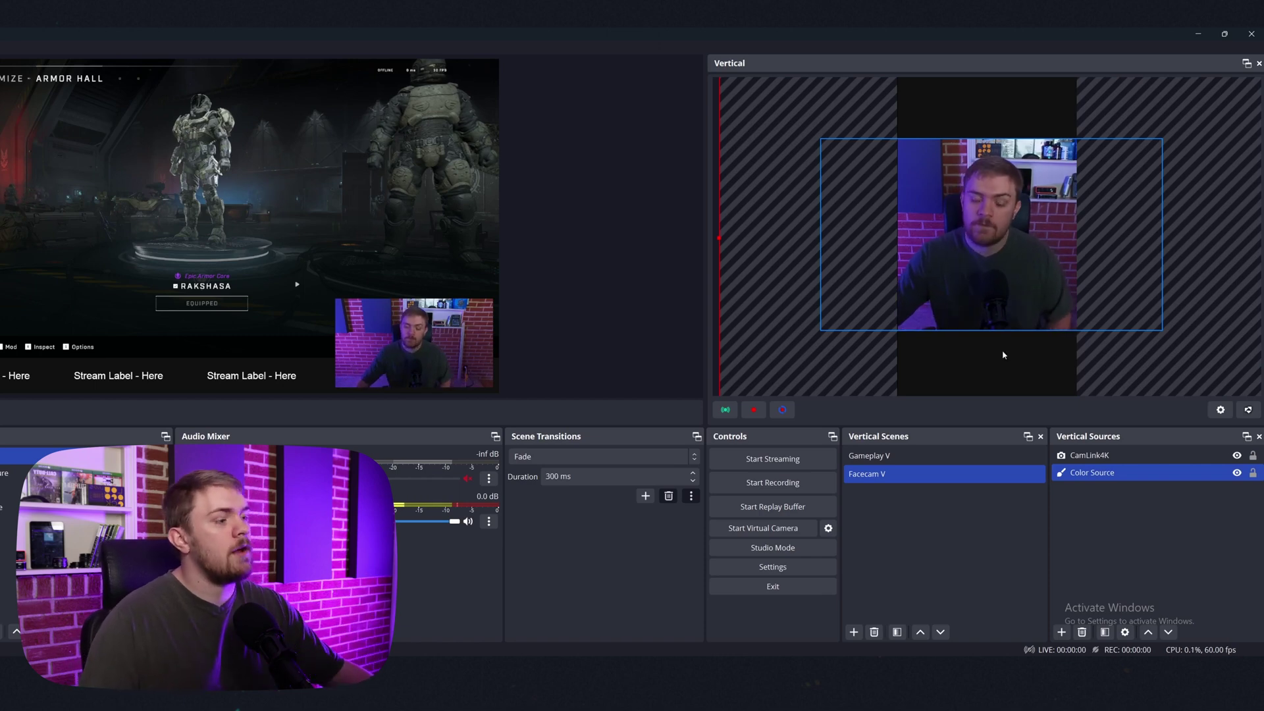
Step: Verify Facecam V is linked to the main Facecam scene, then begin adding a vertical scene
{"action": "right_click", "coordinate": [937, 476]}
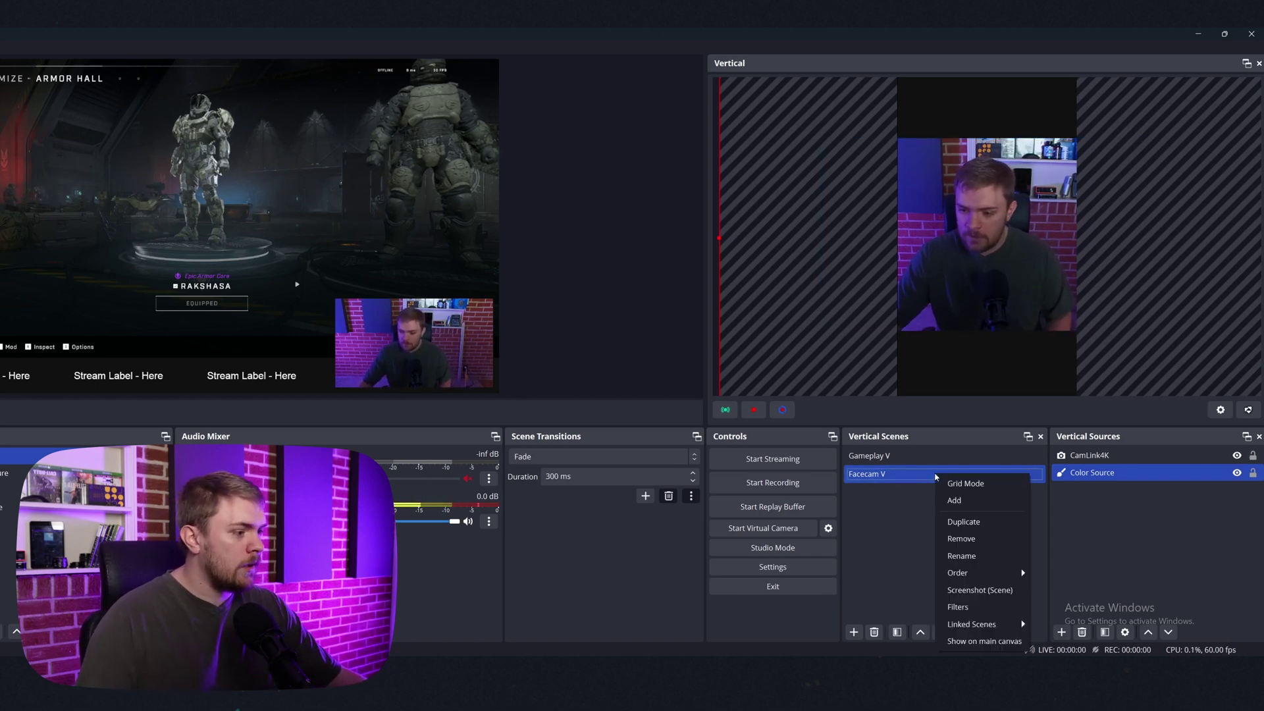
{"action": "mouse_move", "coordinate": [1016, 625]}
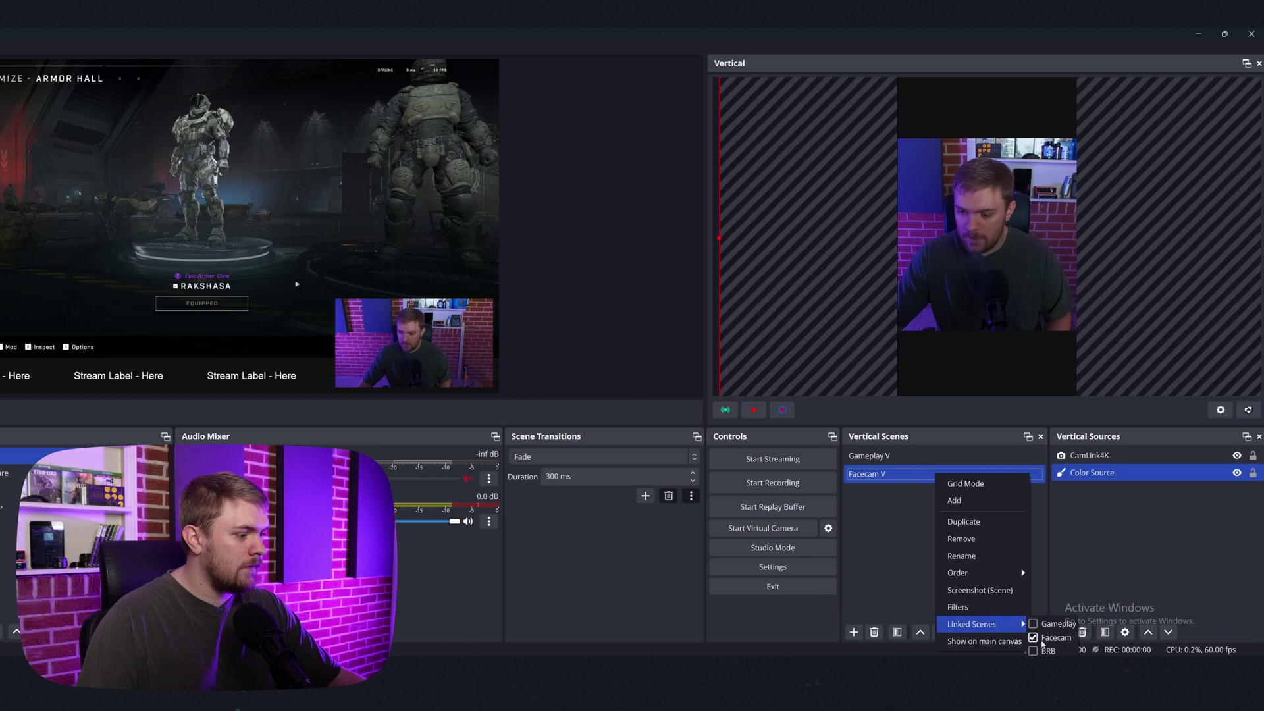
{"action": "left_click", "coordinate": [903, 544]}
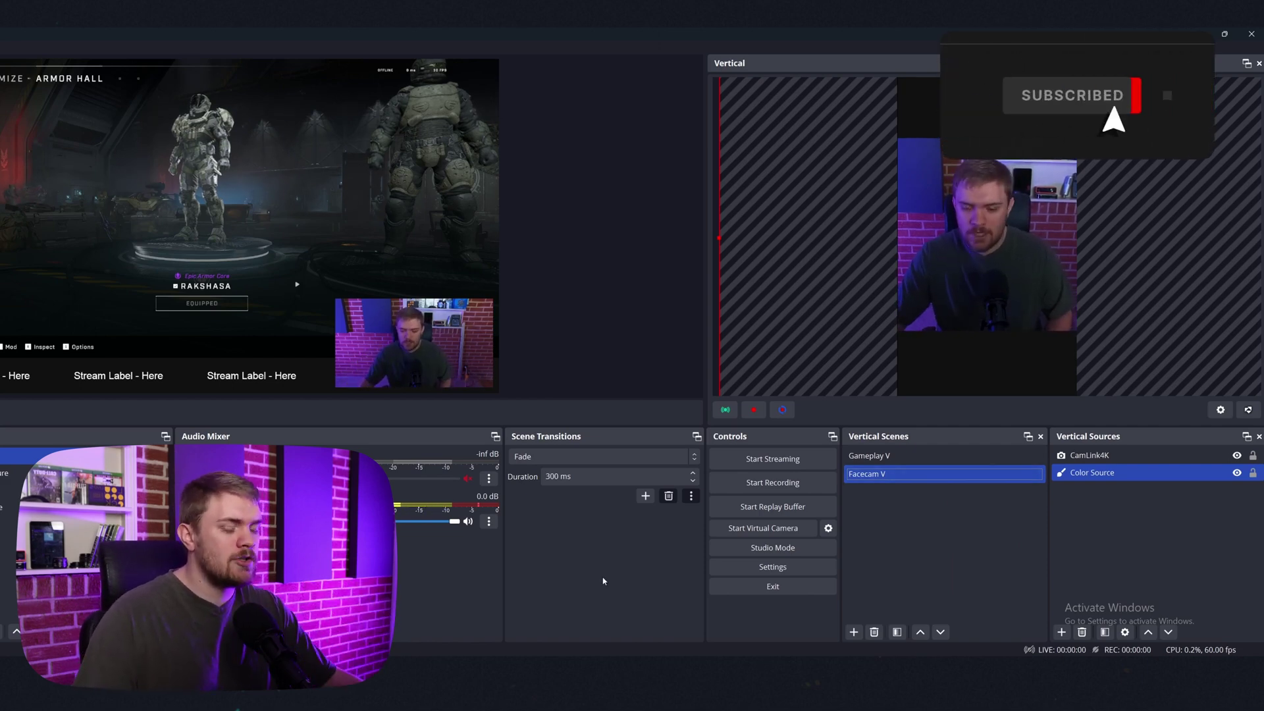
{"action": "right_click", "coordinate": [888, 505]}
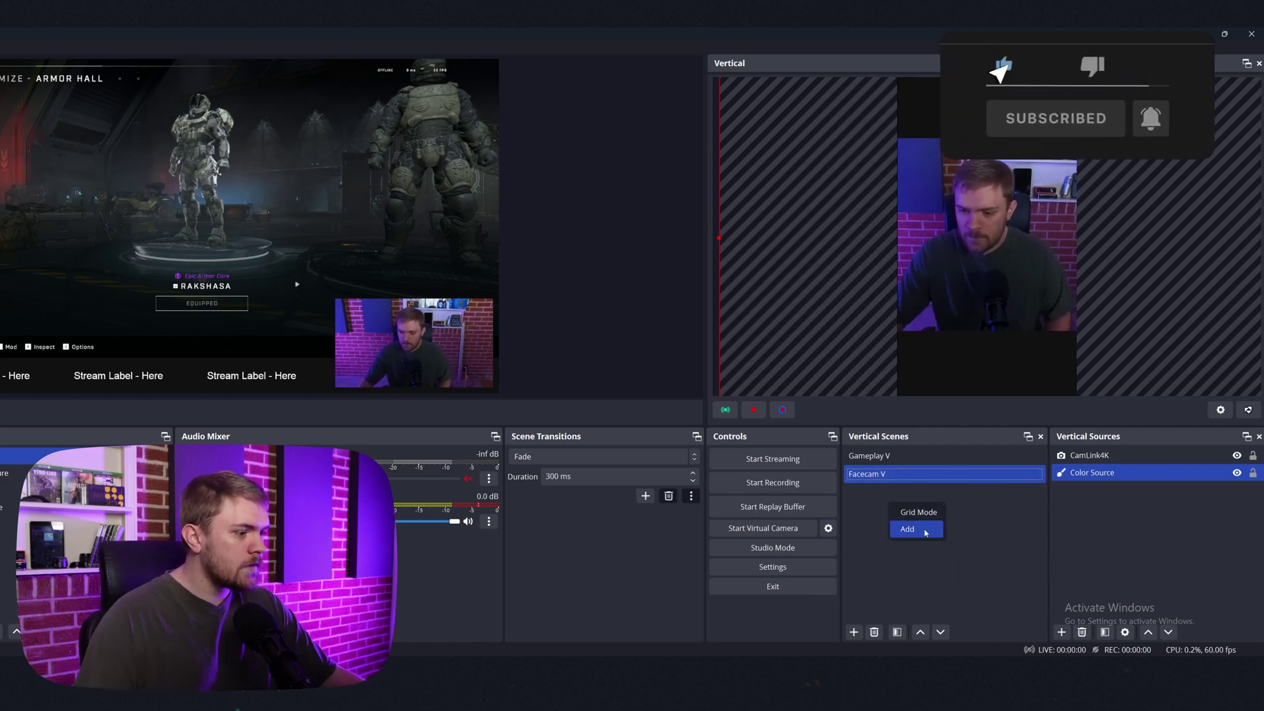
Step: Create BRB V and add the Color Source, stretched to fill the vertical canvas
{"action": "left_click", "coordinate": [911, 524]}
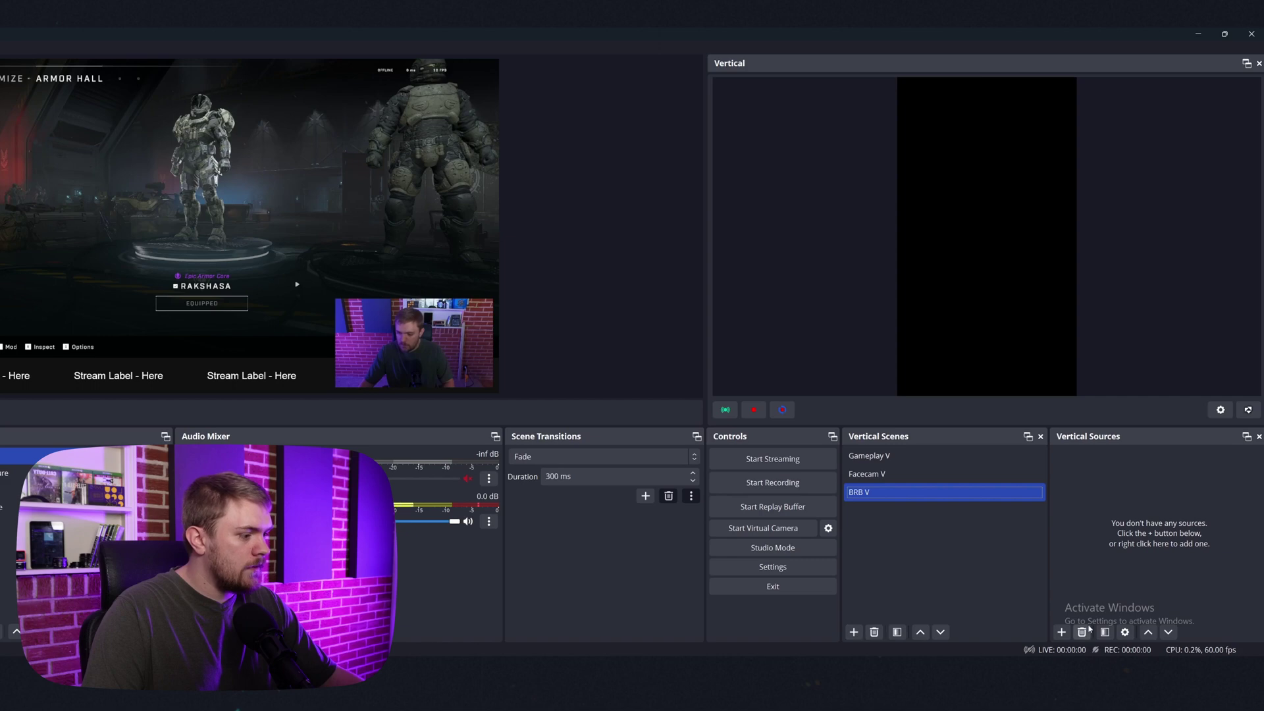
{"action": "left_click", "coordinate": [1061, 632]}
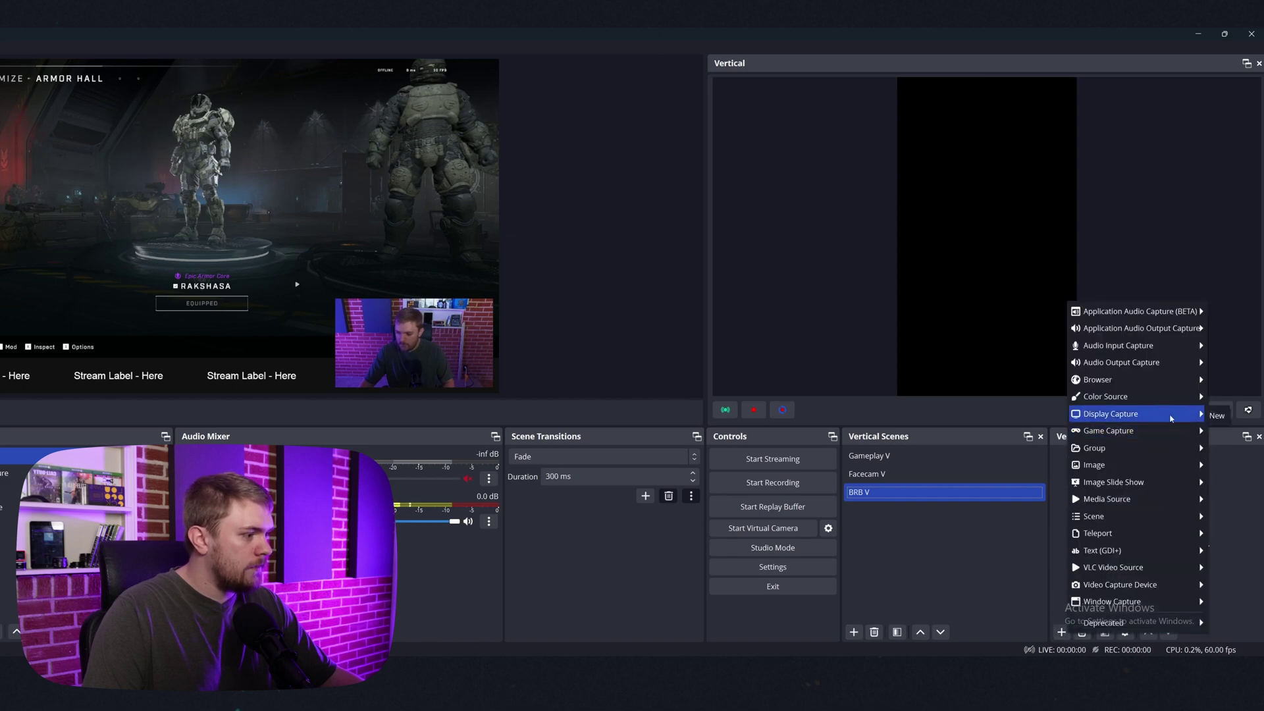
{"action": "mouse_move", "coordinate": [1183, 398]}
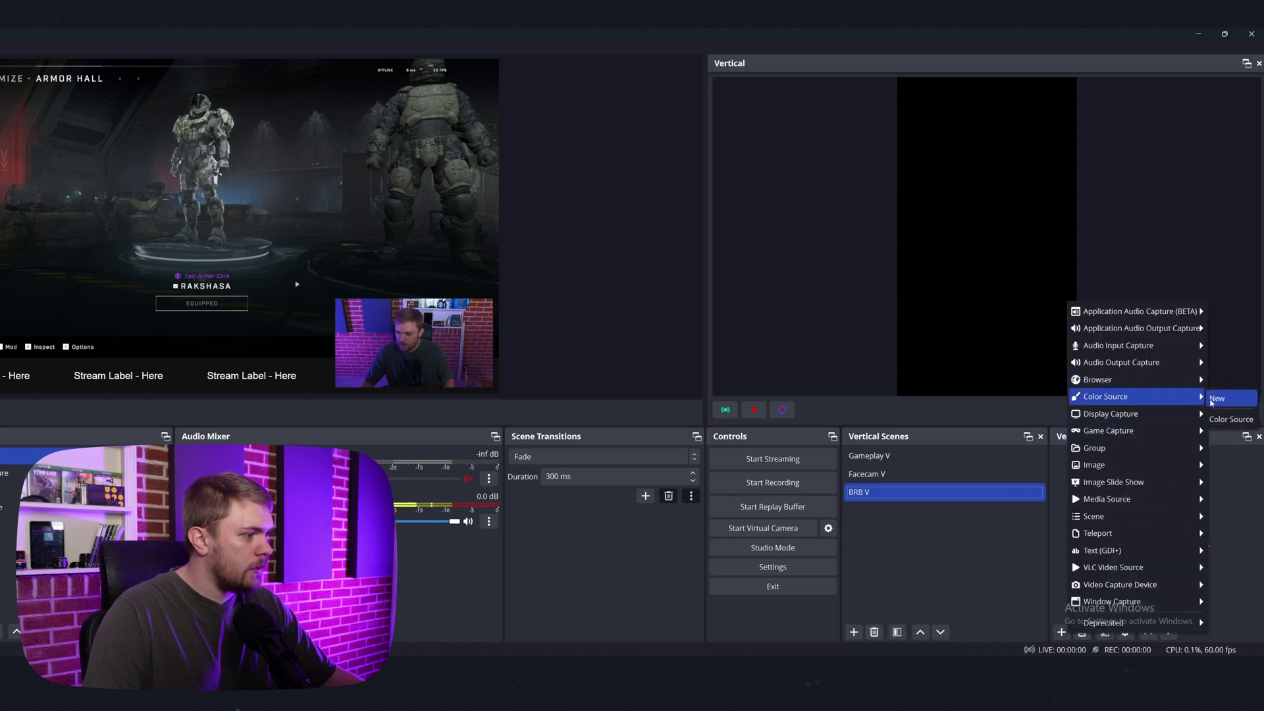
{"action": "left_click", "coordinate": [1226, 419]}
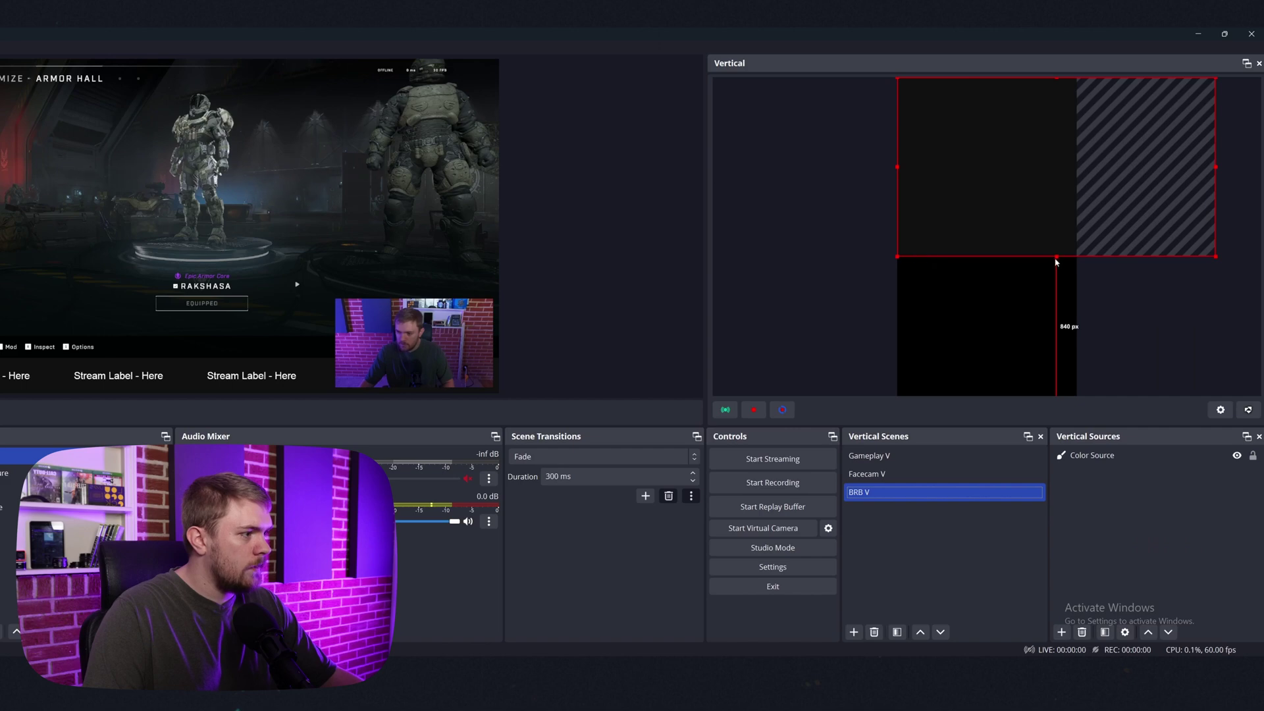
{"action": "left_click_drag", "start_coordinate": [1056, 256], "coordinate": [1122, 426]}
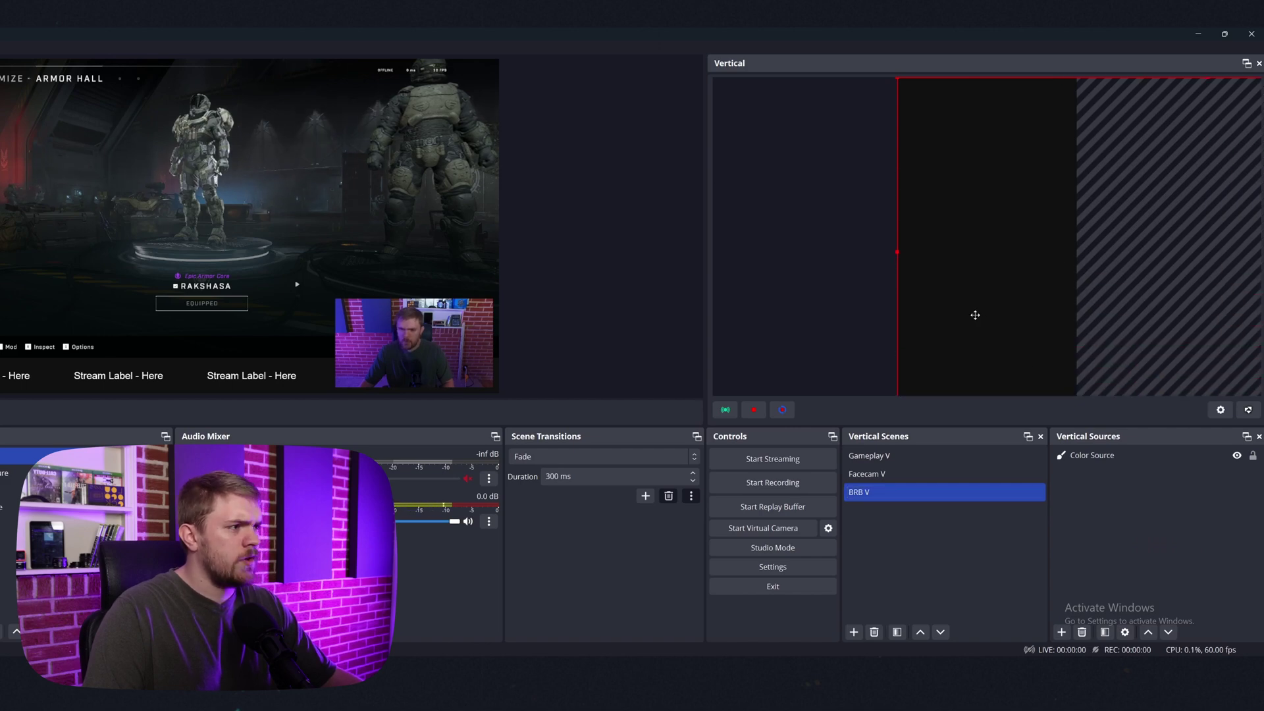
{"action": "left_click_drag", "start_coordinate": [975, 314], "coordinate": [889, 306]}
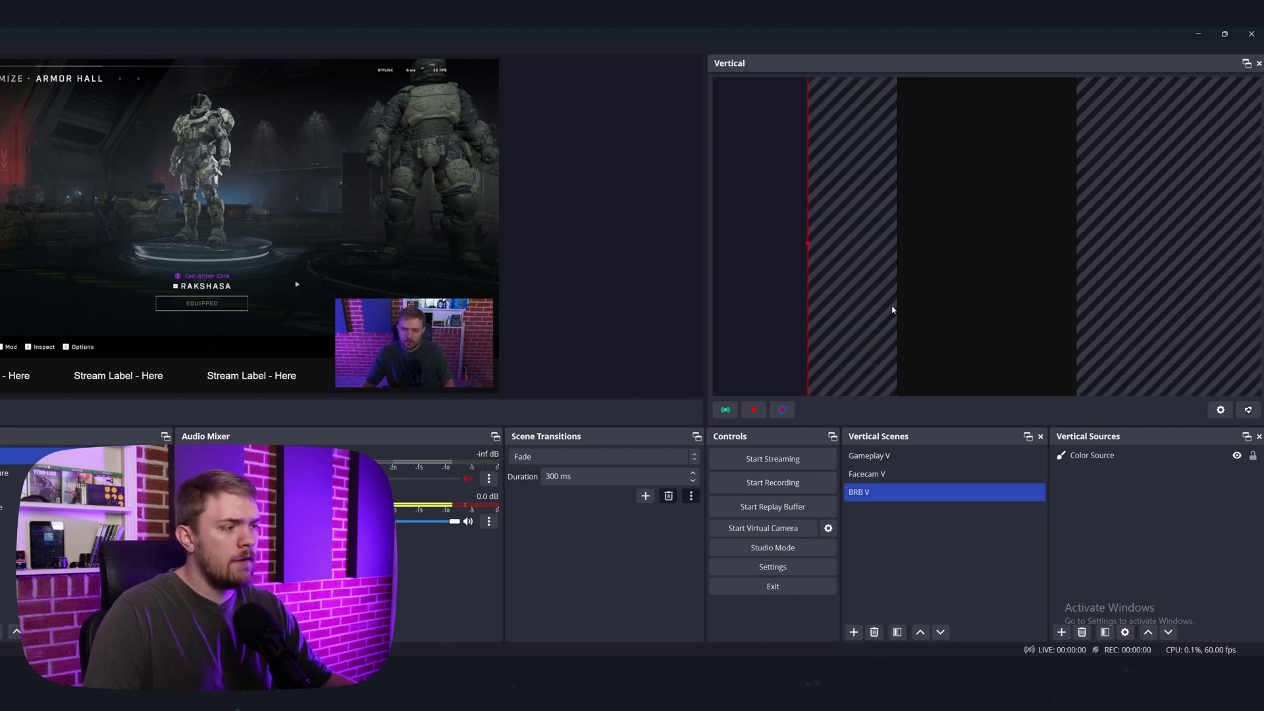
{"action": "left_click_drag", "start_coordinate": [1039, 287], "coordinate": [944, 276]}
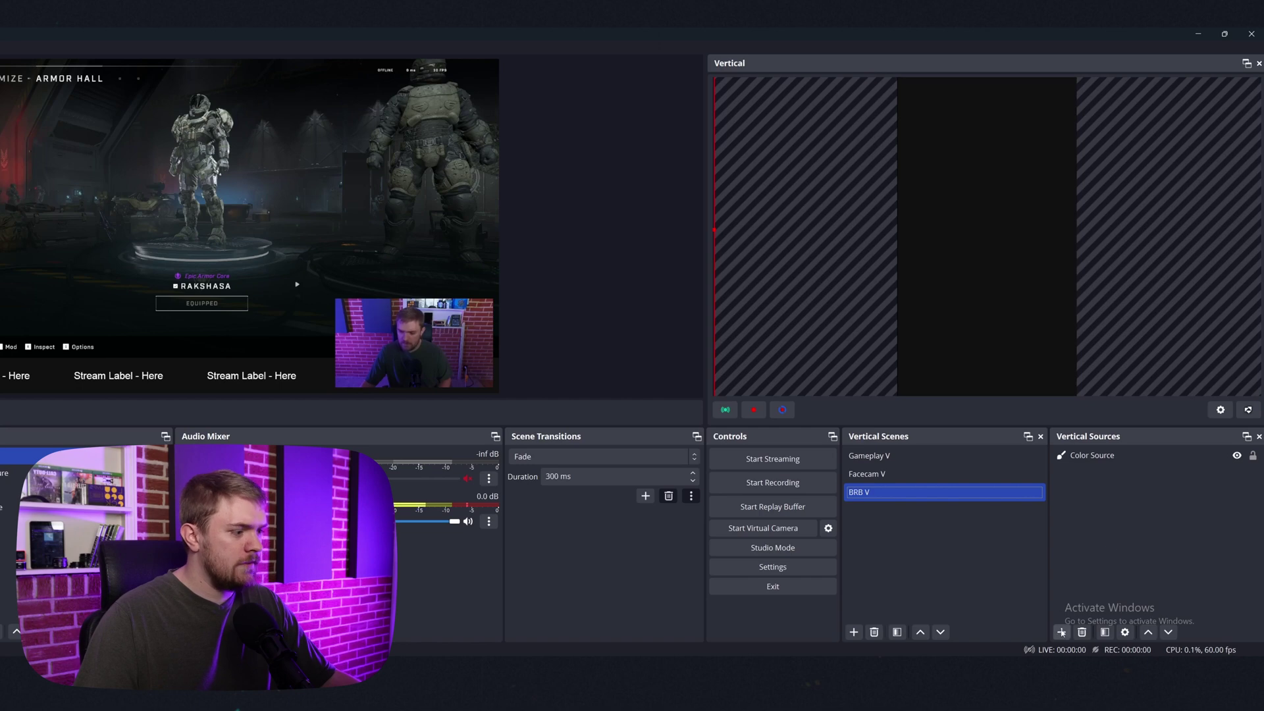
Step: Add the existing BRB Txt source and centre it on the canvas
{"action": "left_click", "coordinate": [1061, 631]}
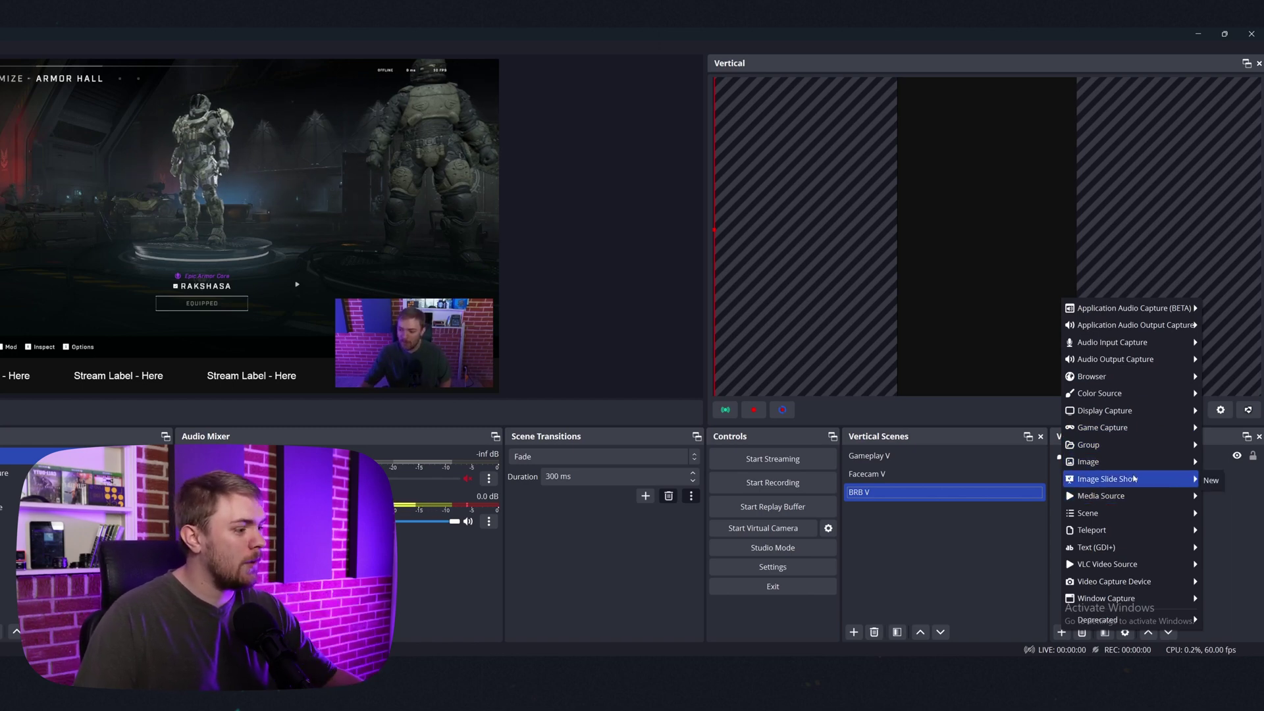
{"action": "mouse_move", "coordinate": [1141, 553]}
{"action": "left_click", "coordinate": [1216, 569]}
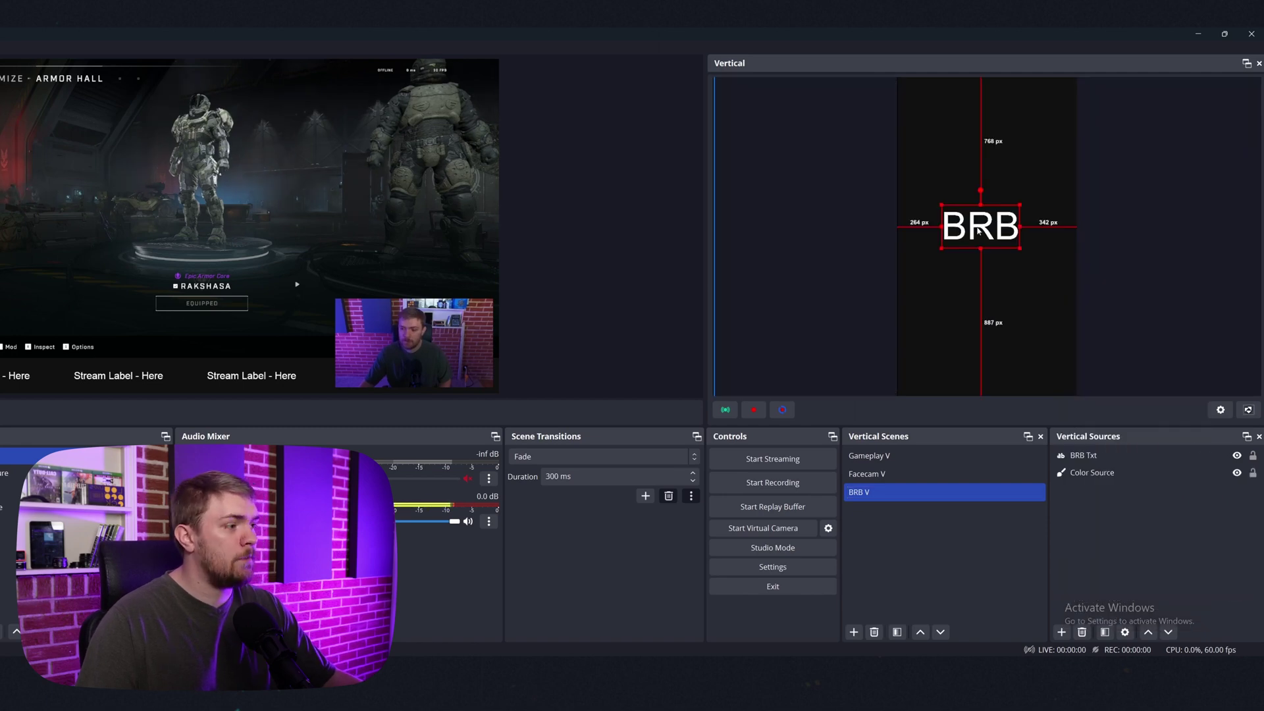
{"action": "left_click_drag", "start_coordinate": [978, 232], "coordinate": [986, 235]}
{"action": "right_click", "coordinate": [865, 490]}
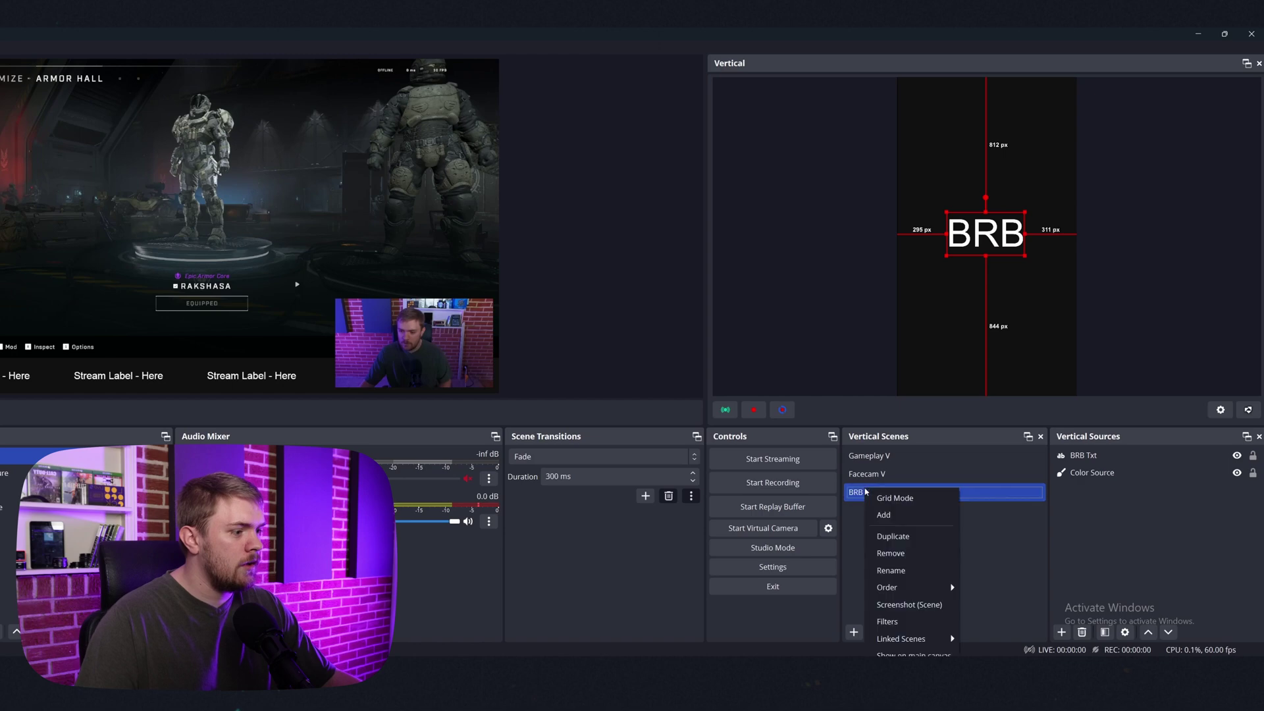
{"action": "left_click", "coordinate": [971, 561]}
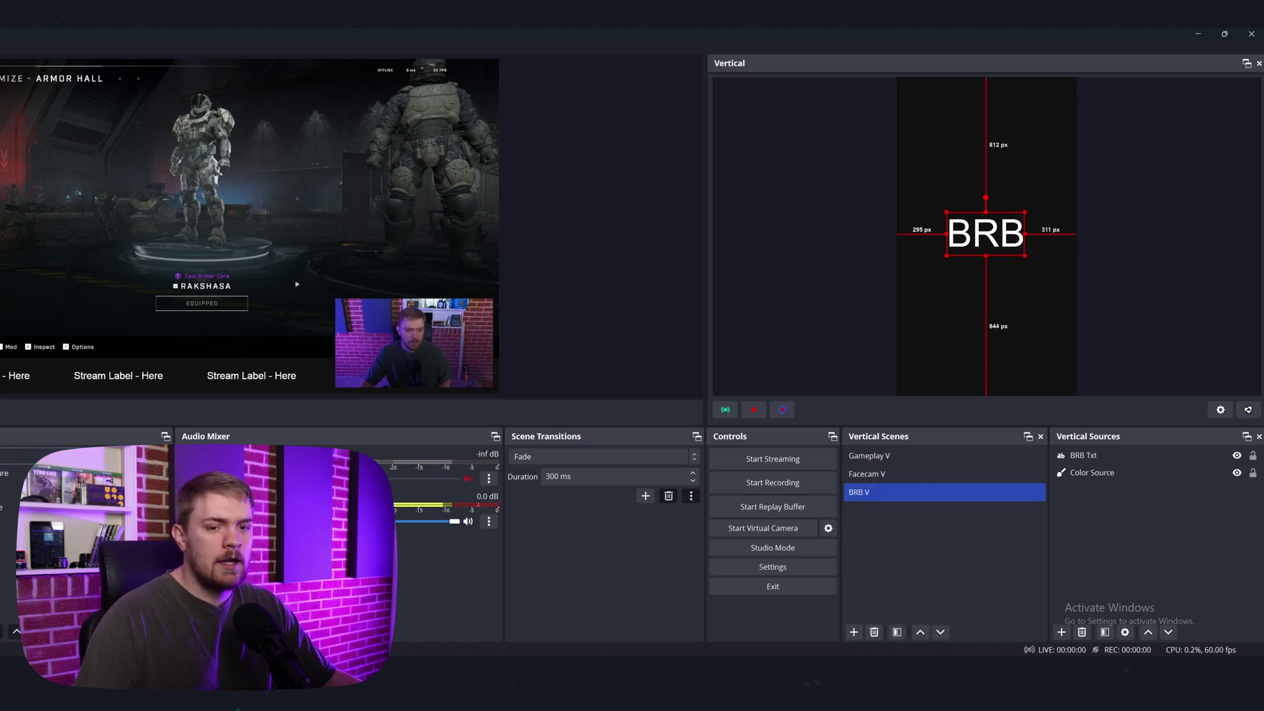
Step: Switch the vertical canvas between Facecam V, Gameplay V and BRB V
{"action": "left_click", "coordinate": [867, 474]}
{"action": "left_click", "coordinate": [885, 455]}
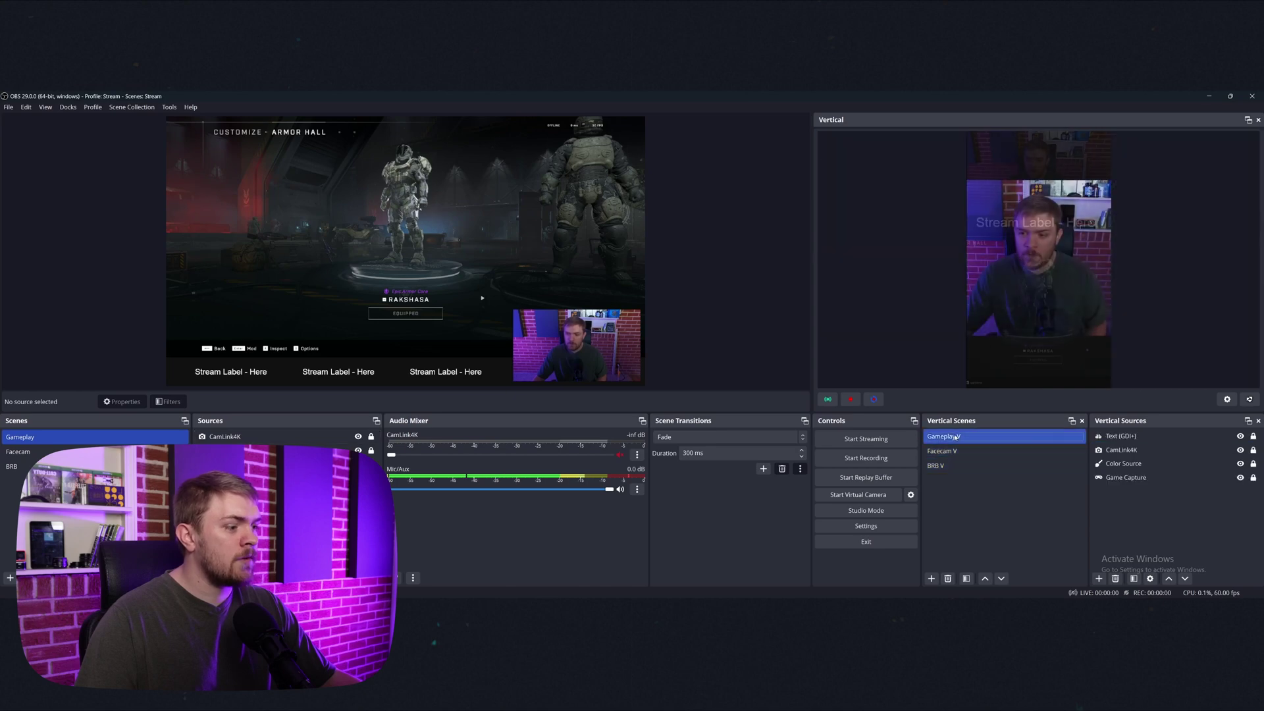
{"action": "left_click", "coordinate": [947, 465]}
{"action": "left_click", "coordinate": [961, 451]}
{"action": "left_click", "coordinate": [964, 436]}
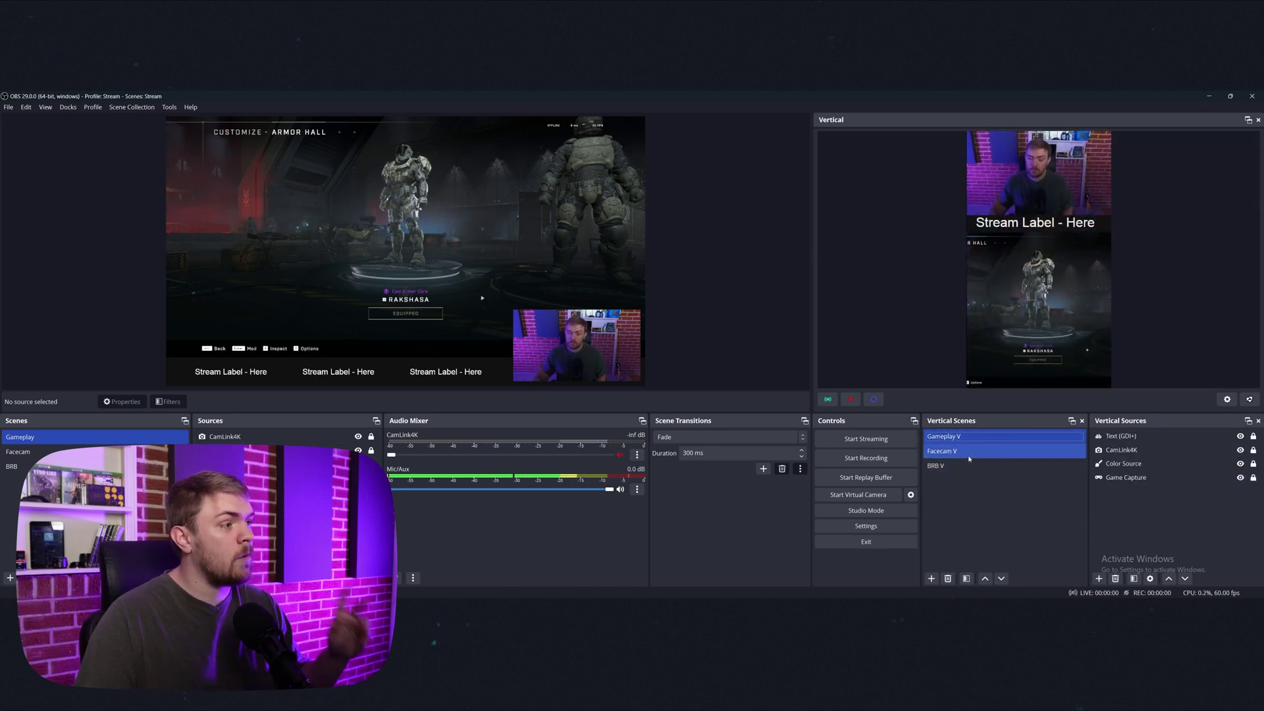
{"action": "left_click", "coordinate": [967, 454]}
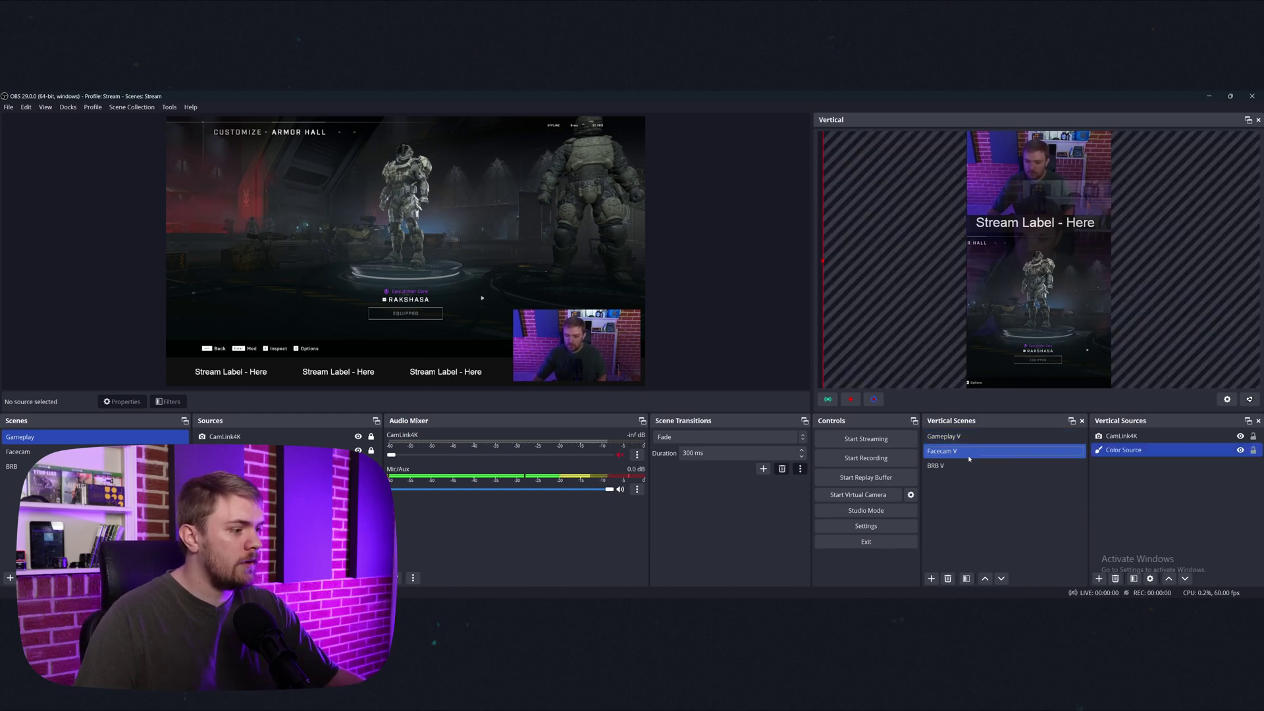
{"action": "left_click", "coordinate": [956, 463]}
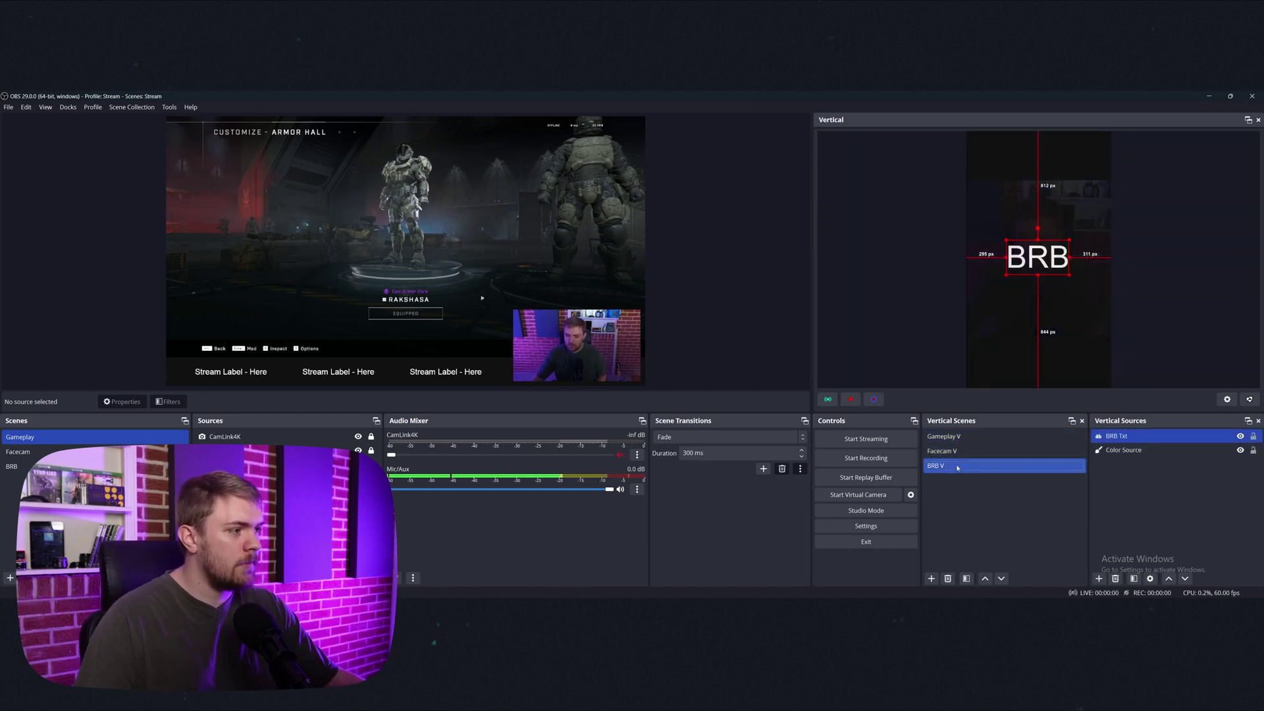
Step: Switch main scenes Facecam, Gameplay, BRB, then Gameplay, watching the linked vertical scenes follow
{"action": "left_click", "coordinate": [41, 447]}
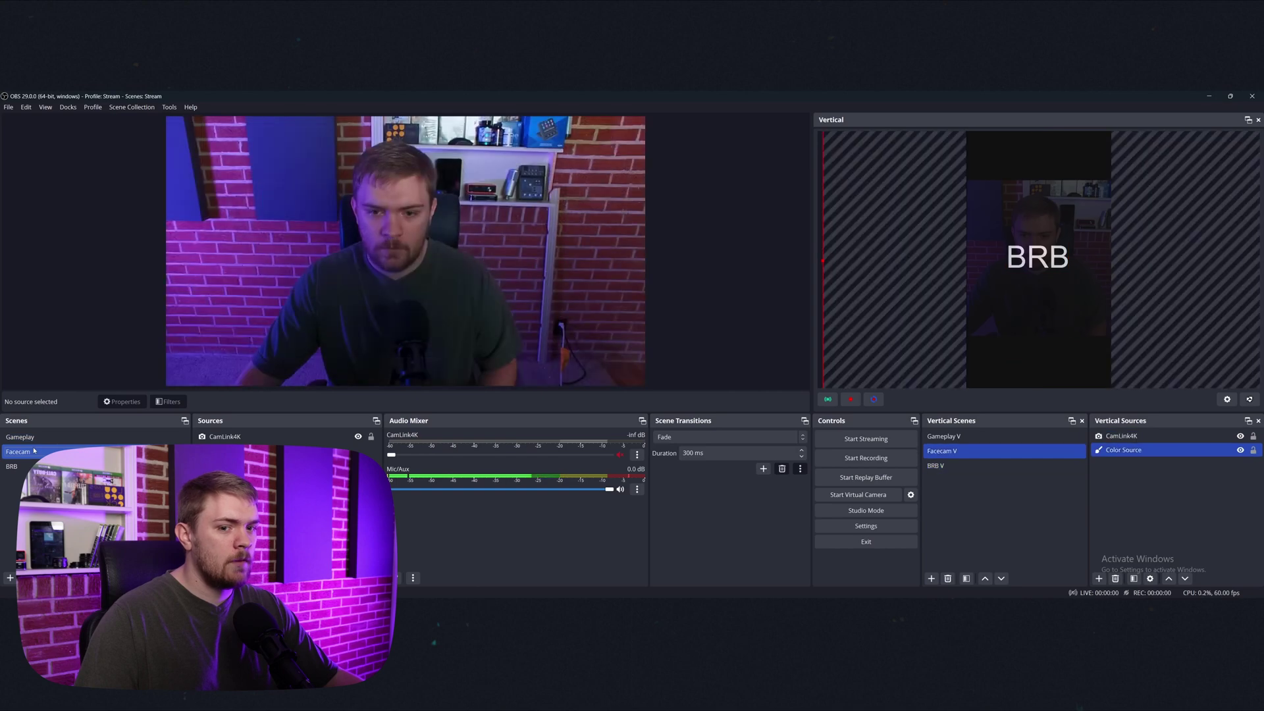
{"action": "left_click", "coordinate": [40, 441]}
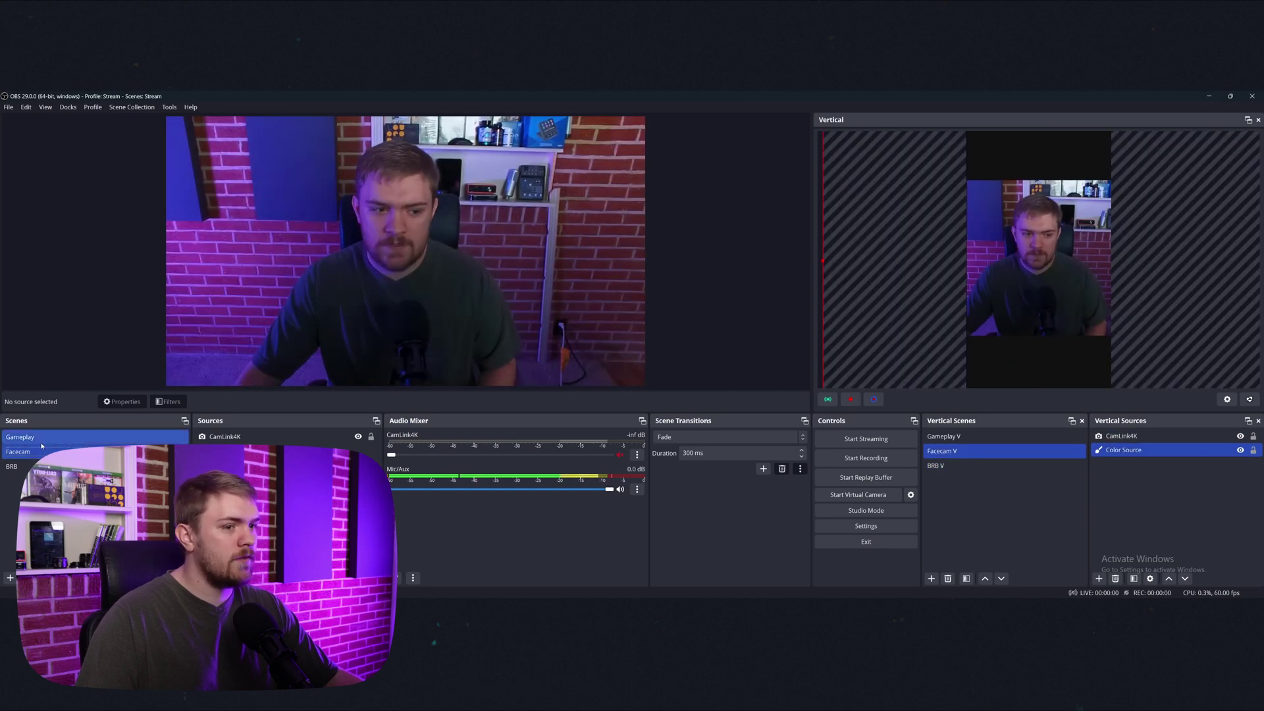
{"action": "left_click", "coordinate": [40, 465]}
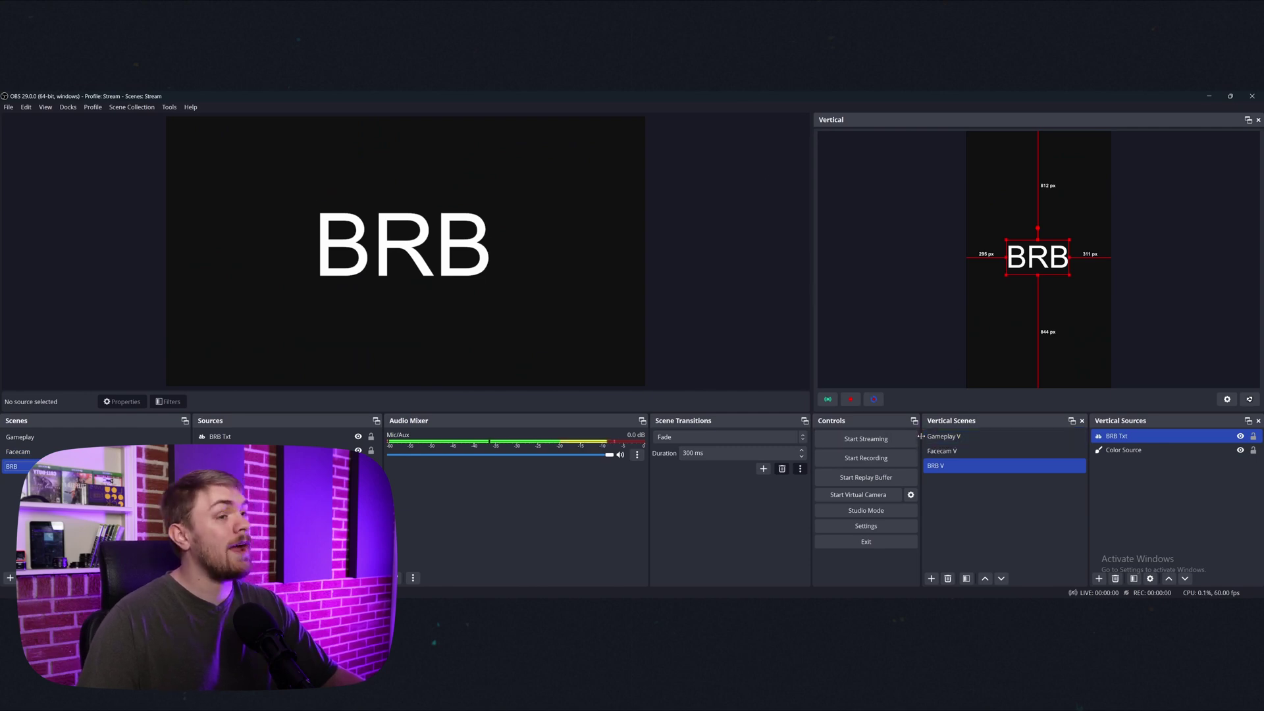
{"action": "left_click", "coordinate": [123, 438]}
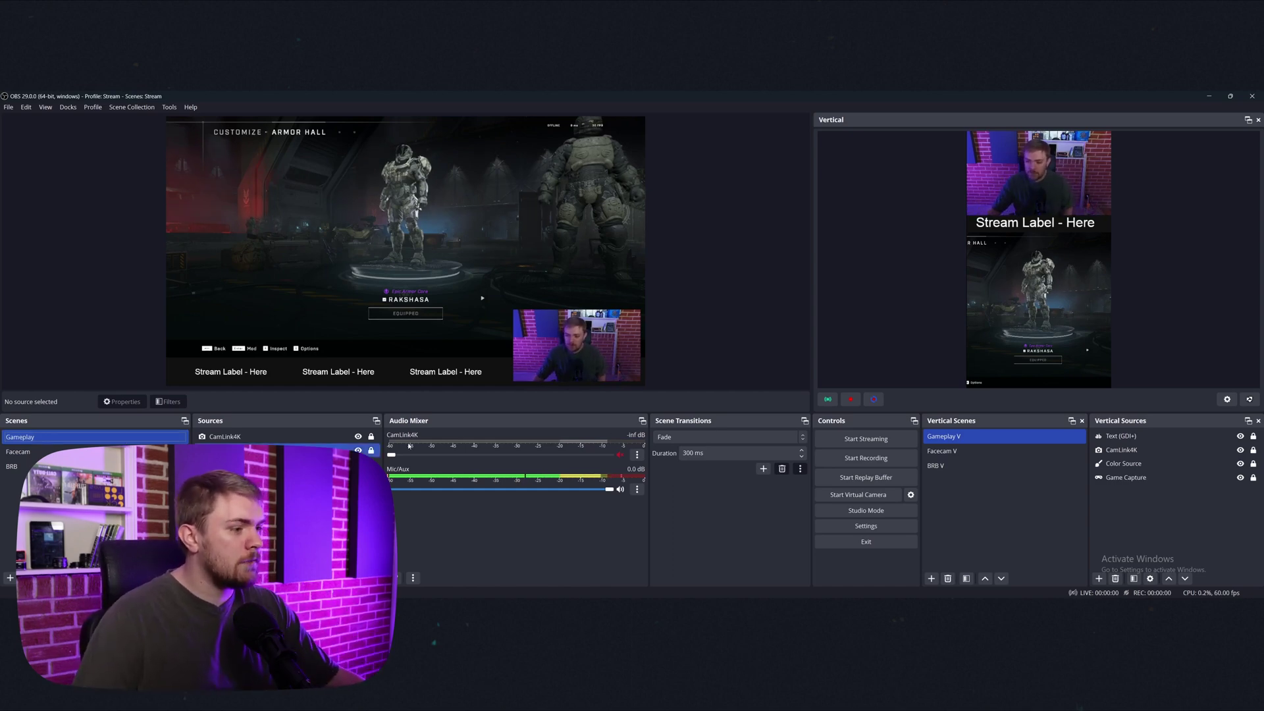
Step: Record the vertical canvas and show the saved clip in the Downloads window
{"action": "left_click", "coordinate": [851, 400]}
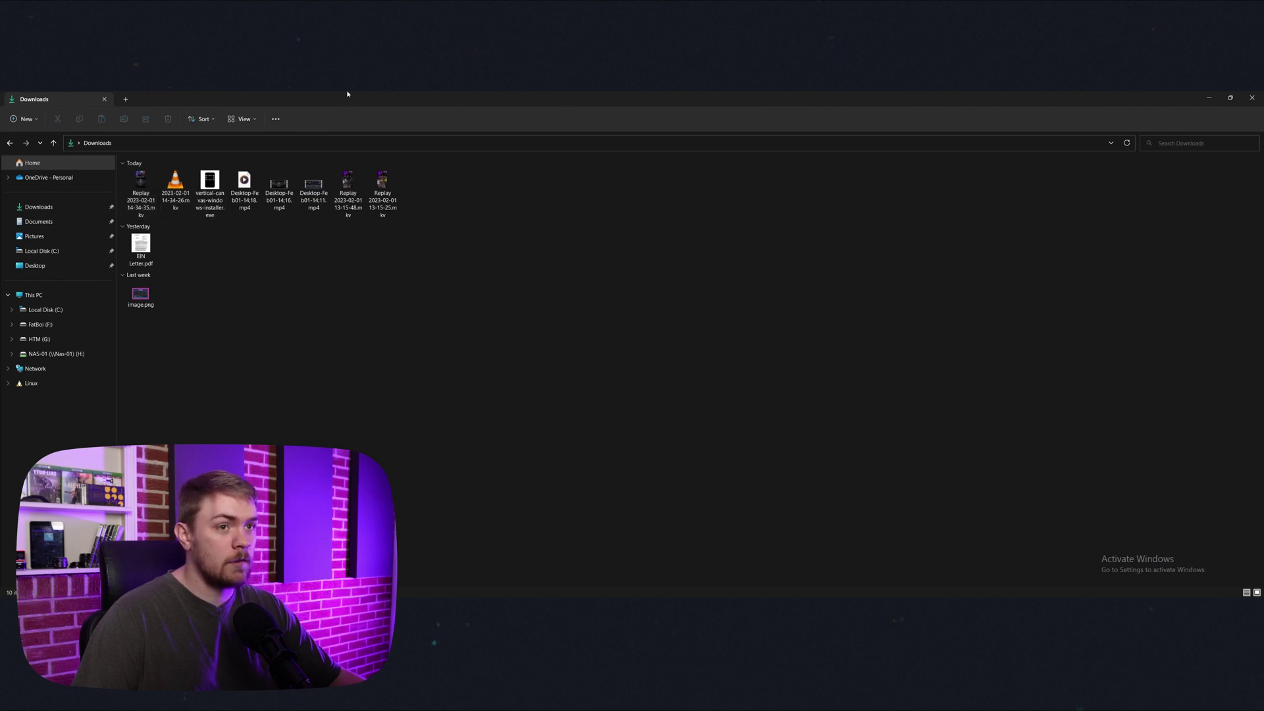
{"action": "left_click_drag", "start_coordinate": [348, 94], "coordinate": [554, 230]}
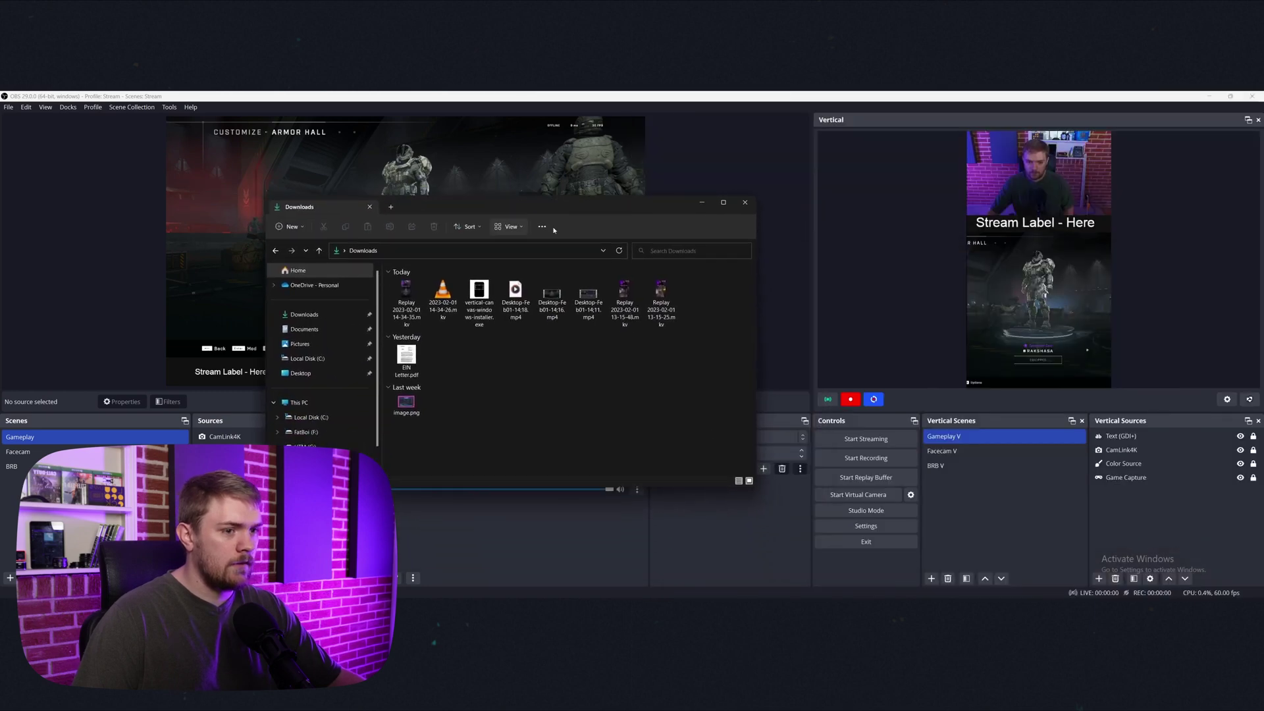
Step: Stop the Vertical dock recording and switch to the Downloads folder to find the new file
{"action": "left_click", "coordinate": [850, 400]}
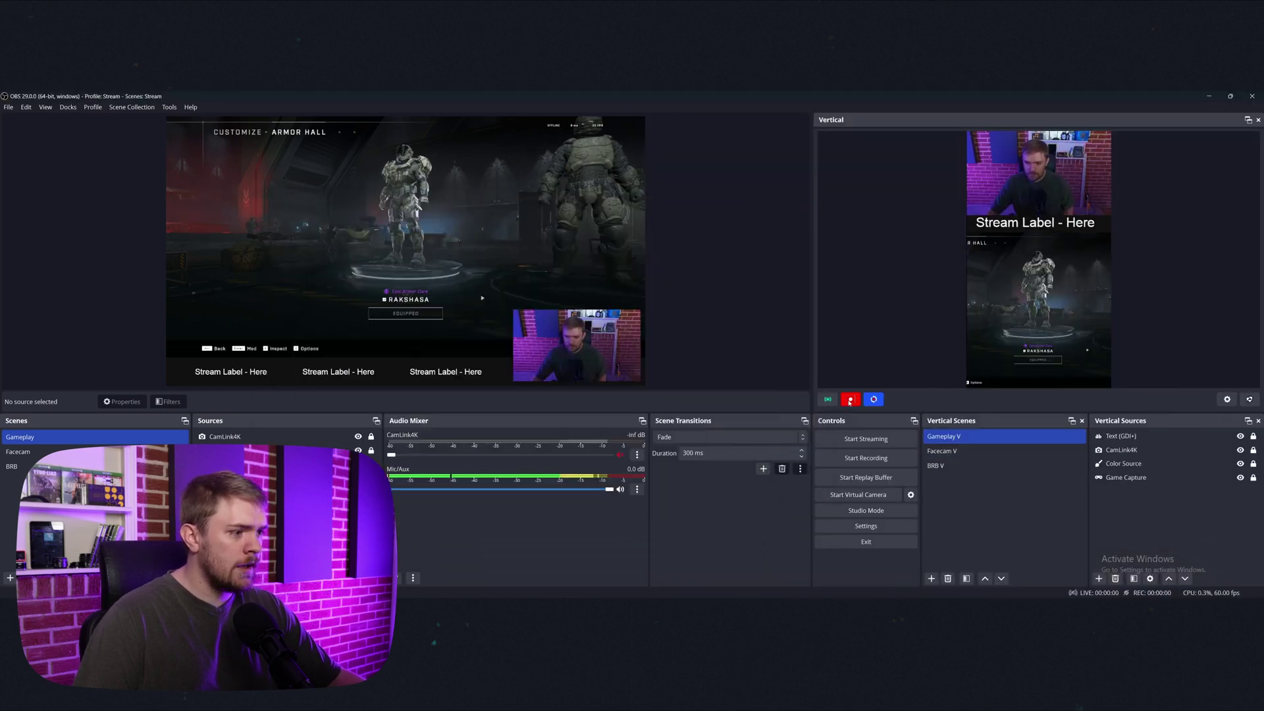
{"action": "key", "text": "alt+Tab"}
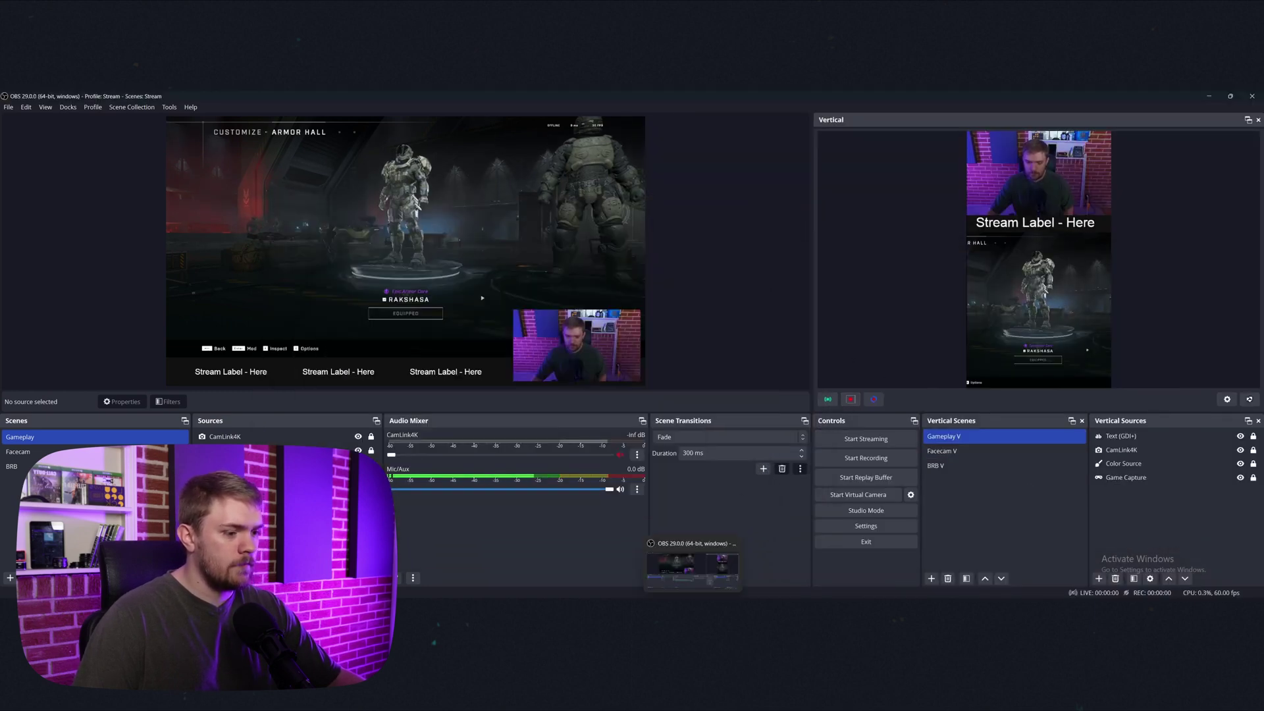